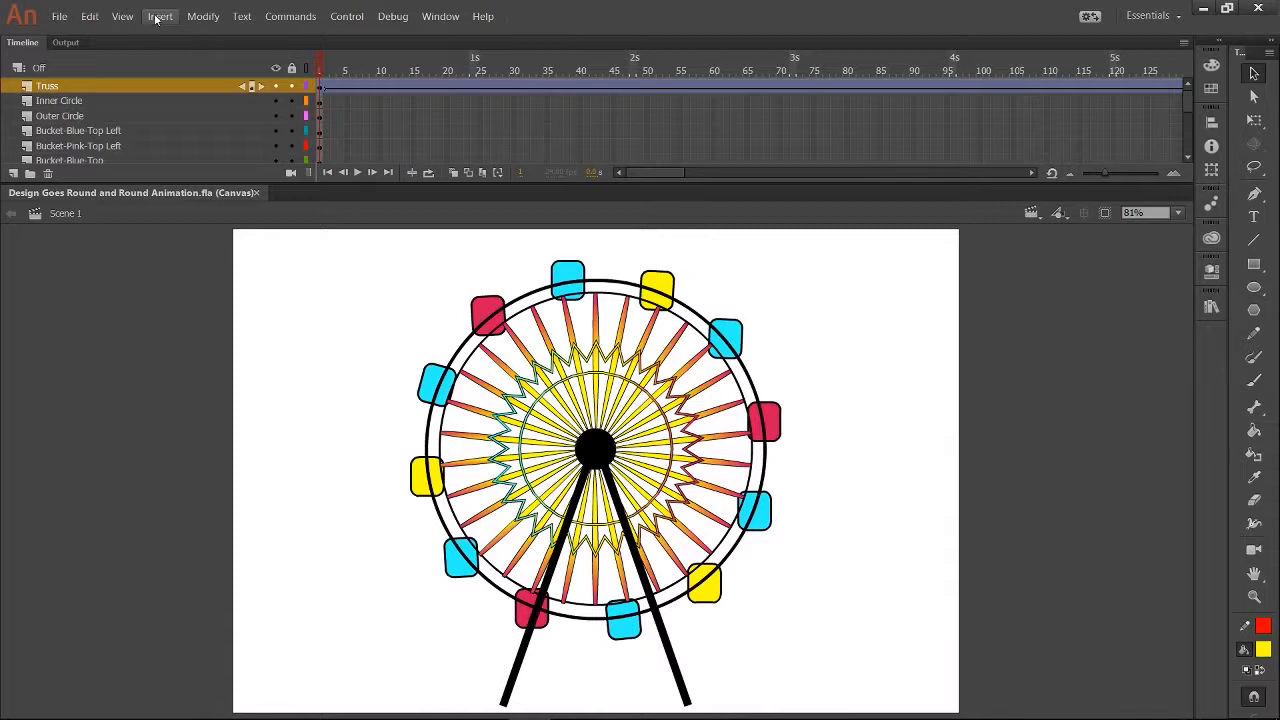
left_click(161, 17)
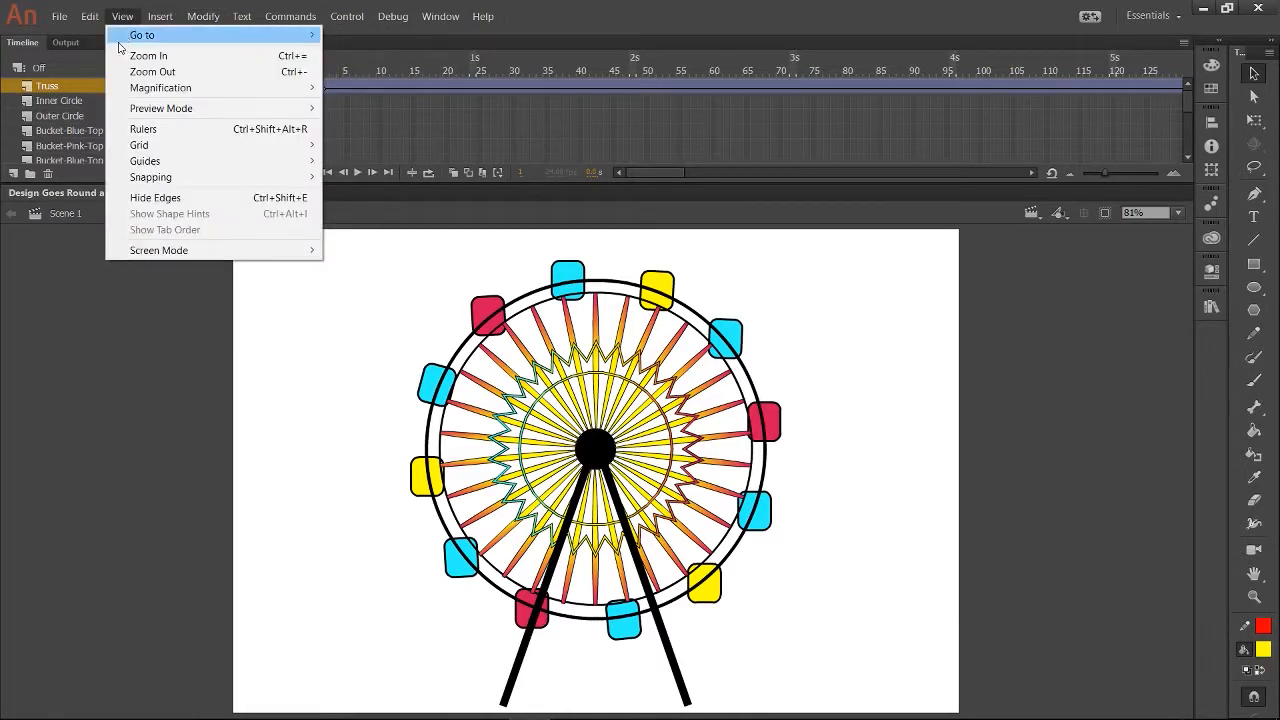
mouse_move(67, 24)
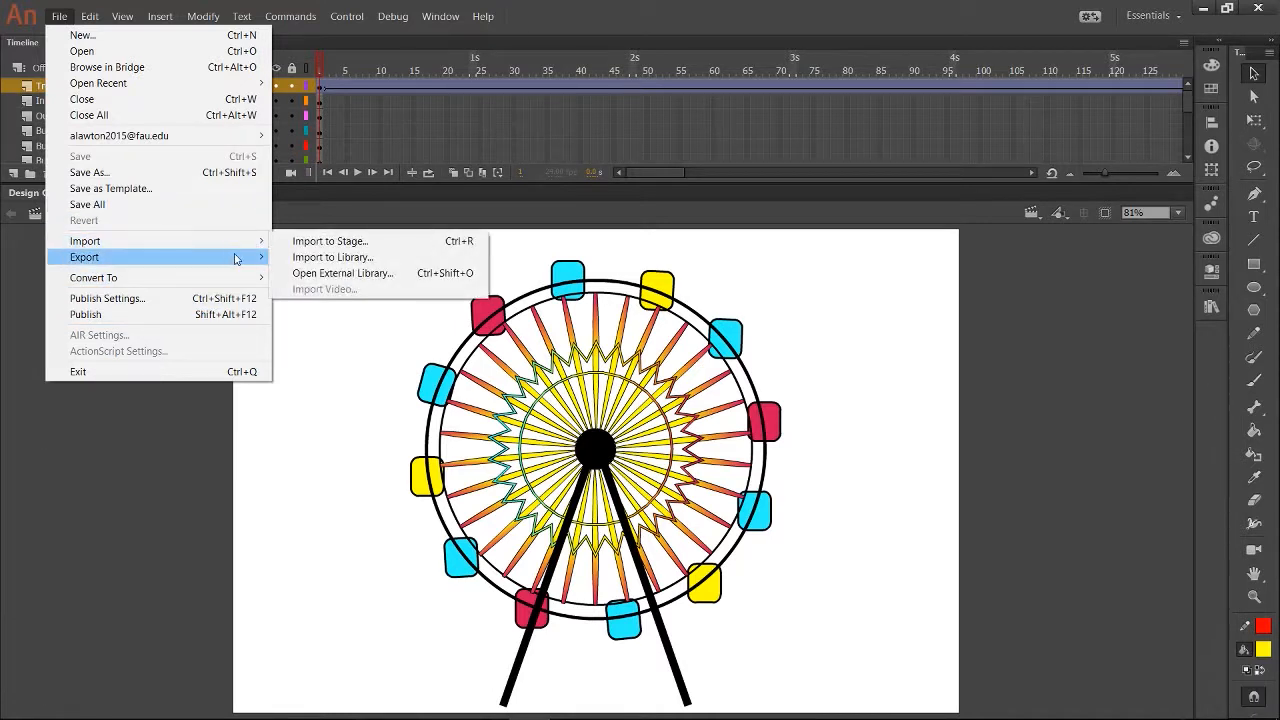
left_click(293, 249)
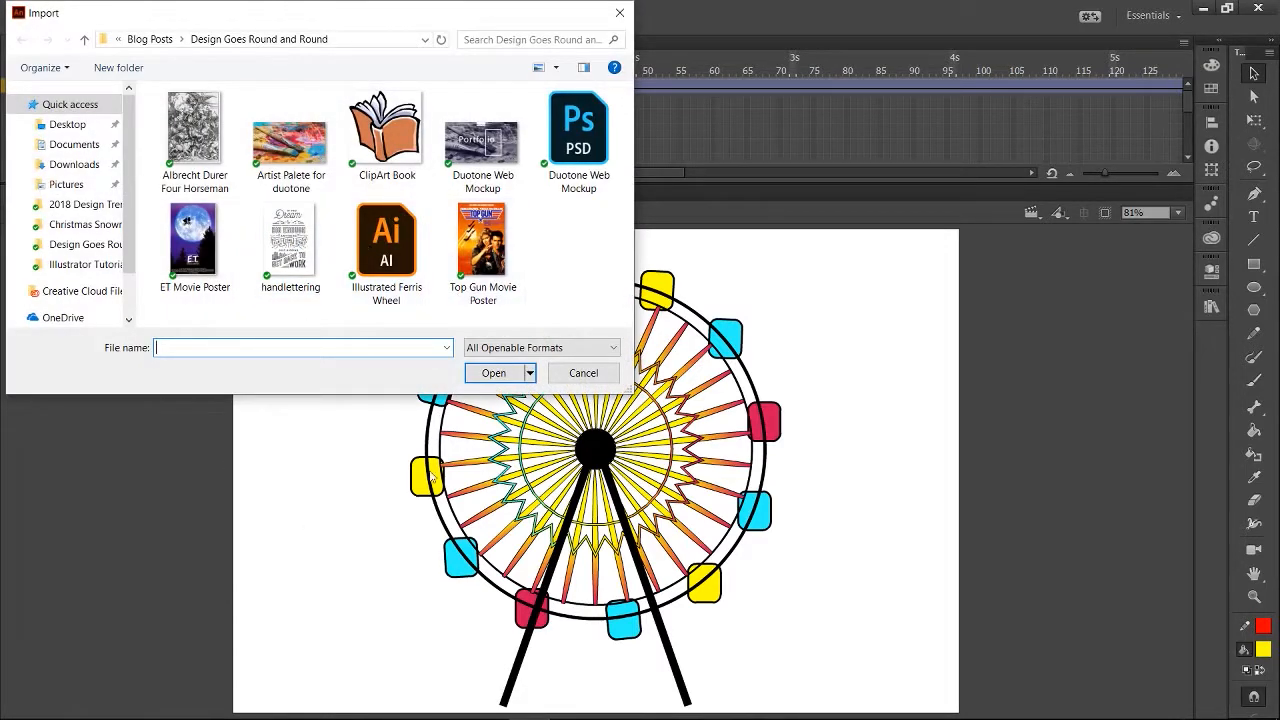
left_click(580, 373)
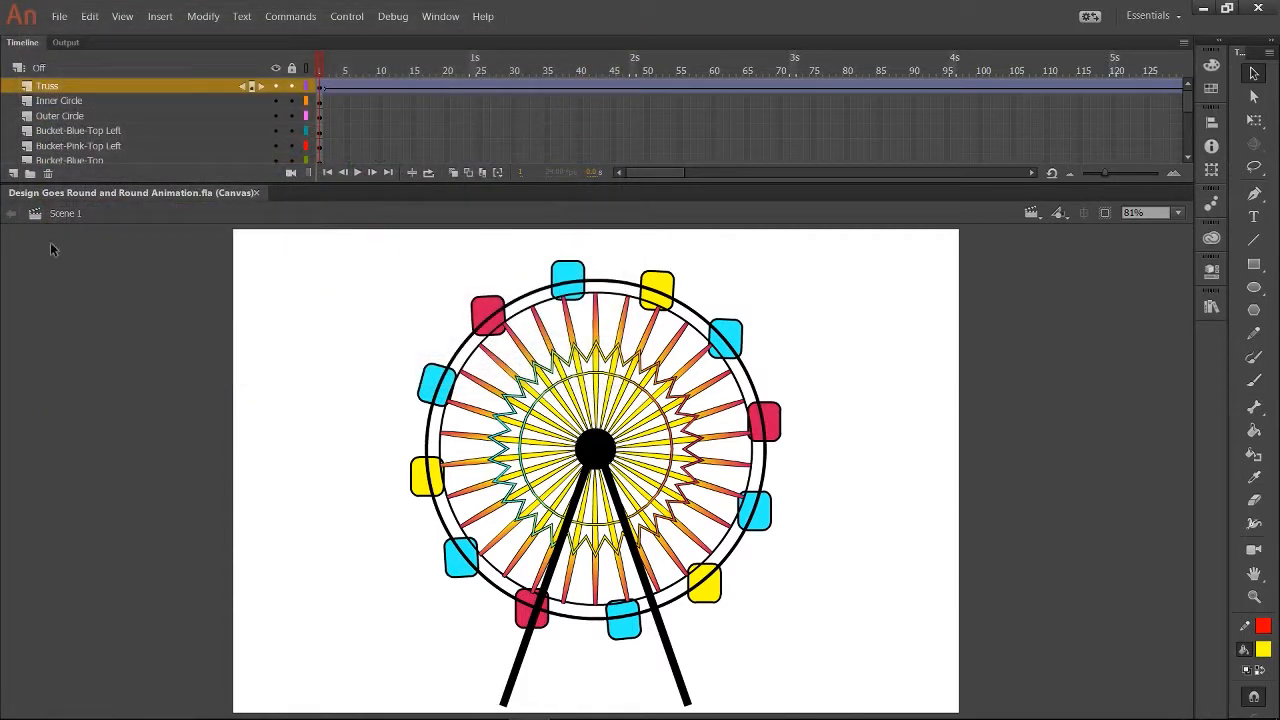
left_click(190, 16)
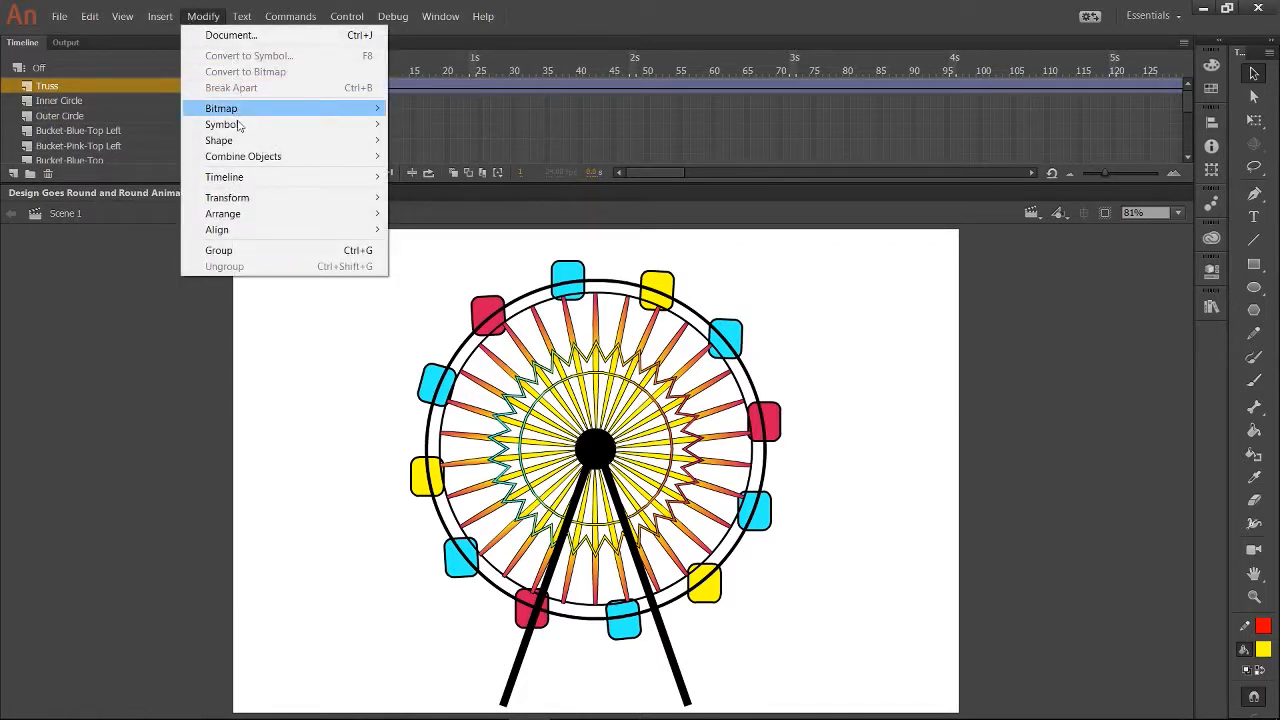
mouse_move(255, 177)
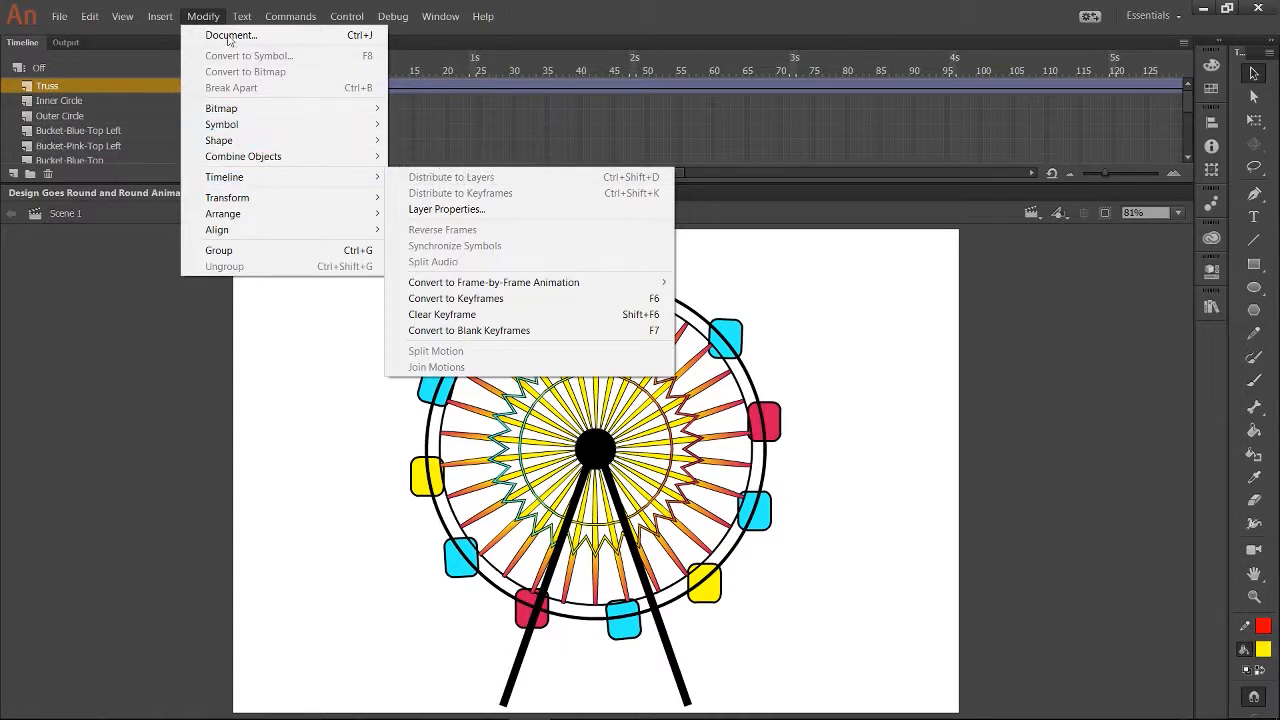
left_click(200, 20)
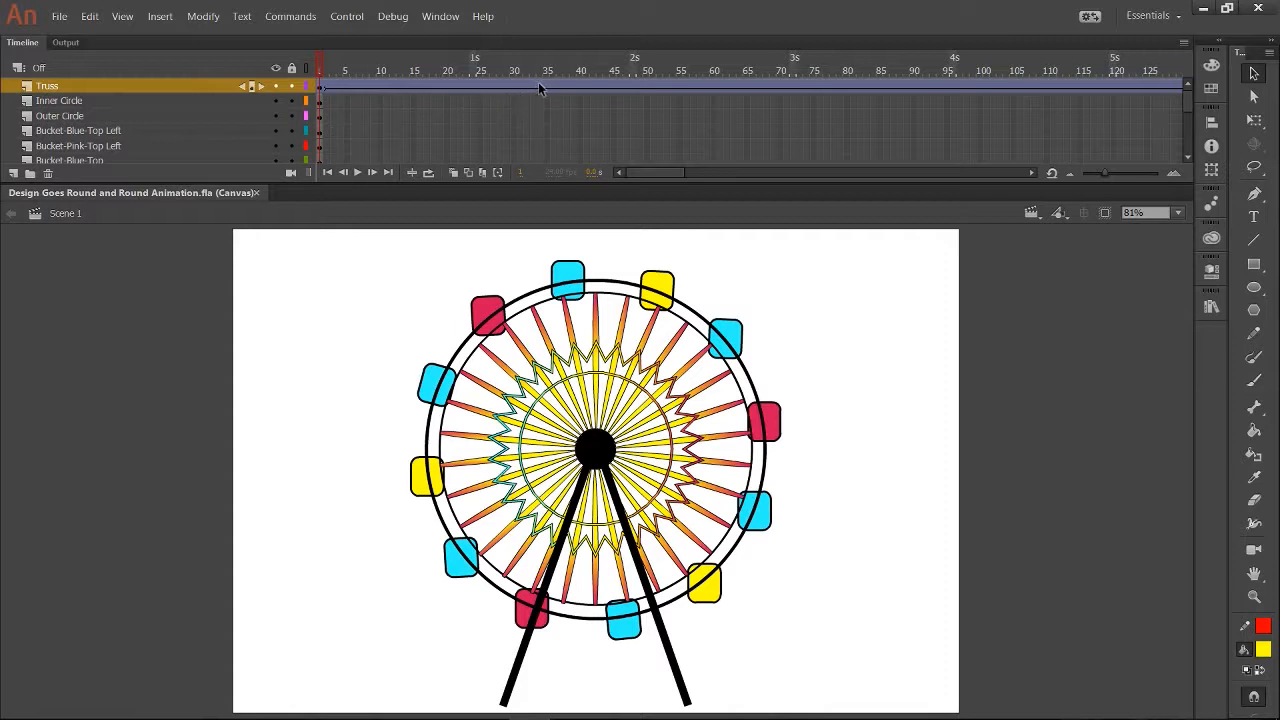
- Convert the artwork on the Inner Circle layer to a movie clip symbol named Inner Circle, reusing the copied layer name
left_click(99, 100)
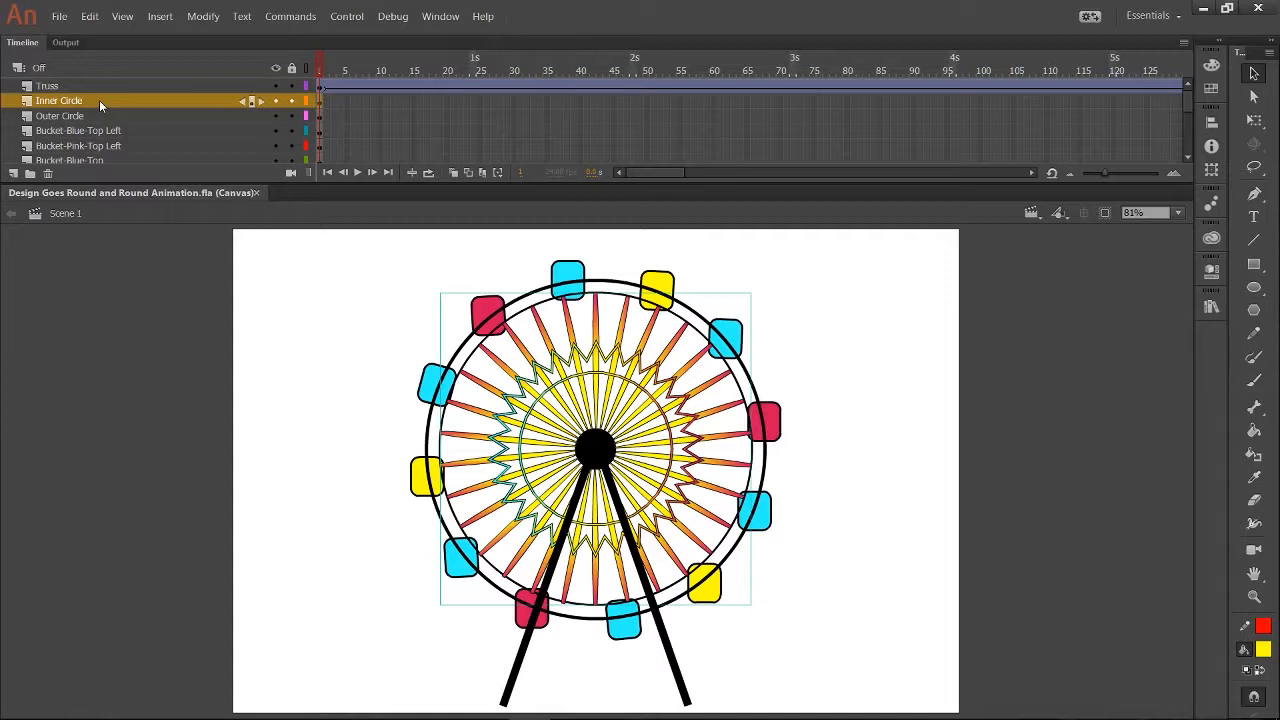
double_click(99, 100)
key("ctrl+c")
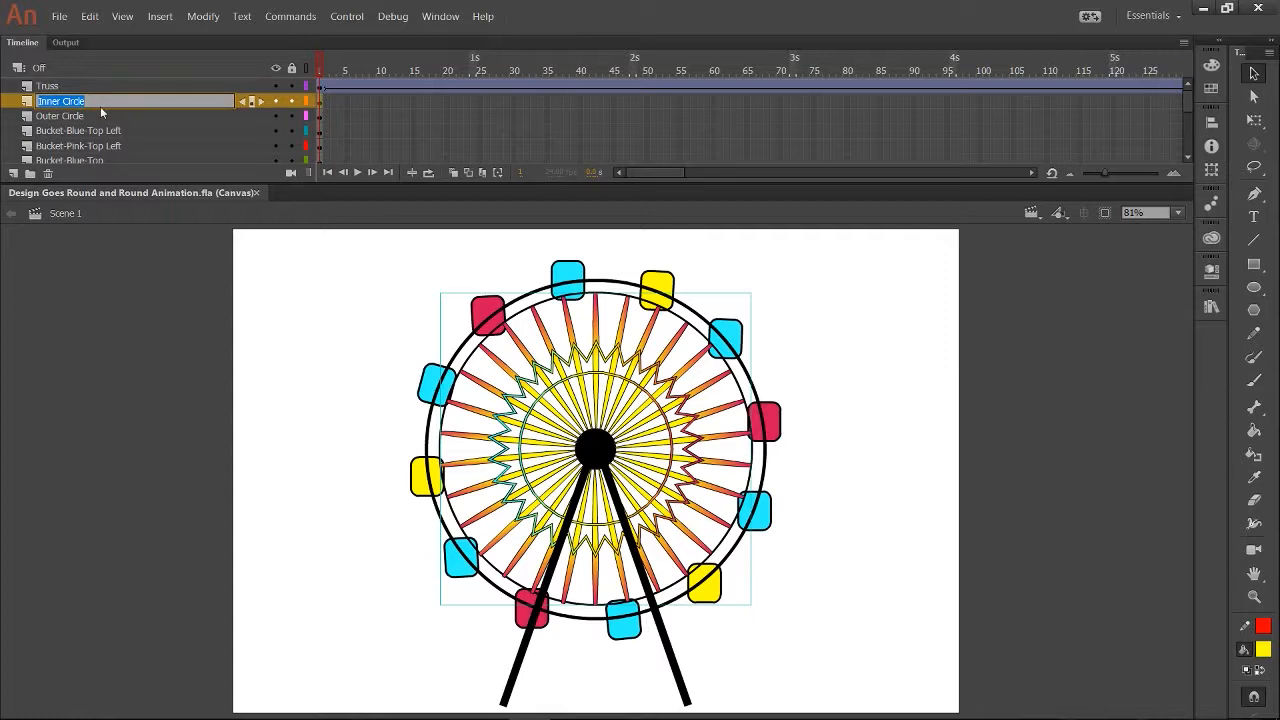
key("Right")
key("Return")
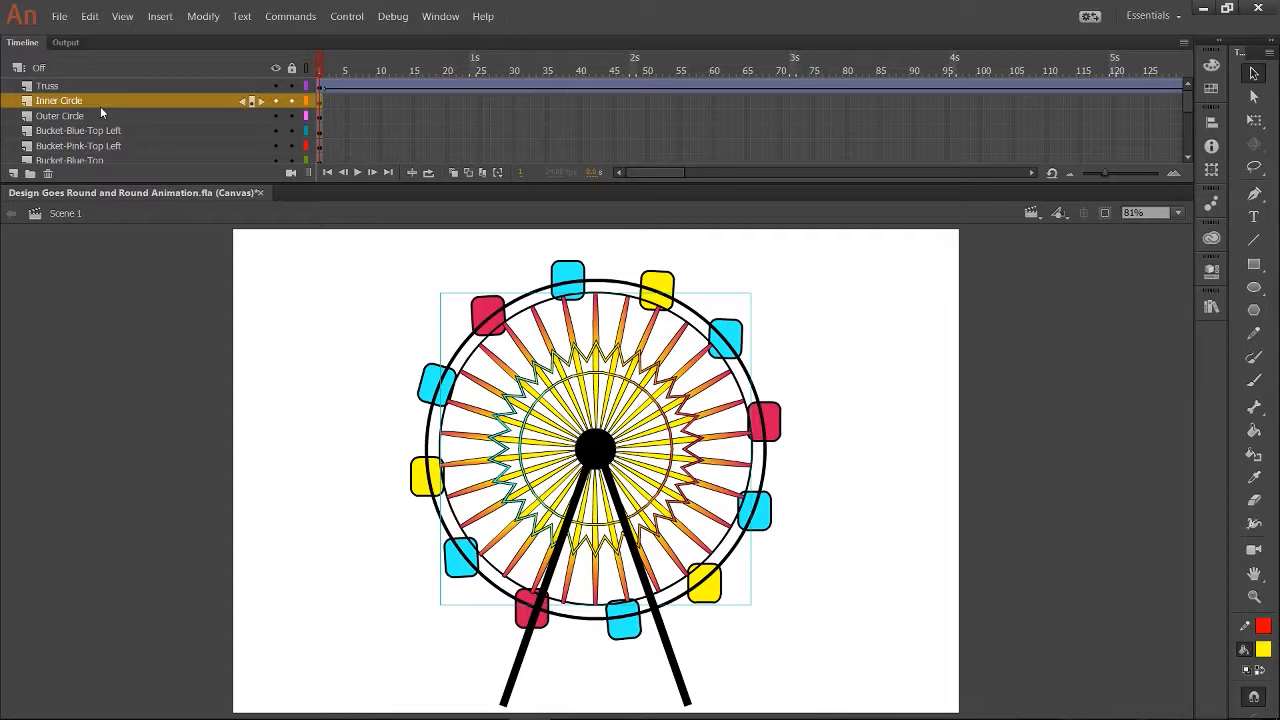
key("F8")
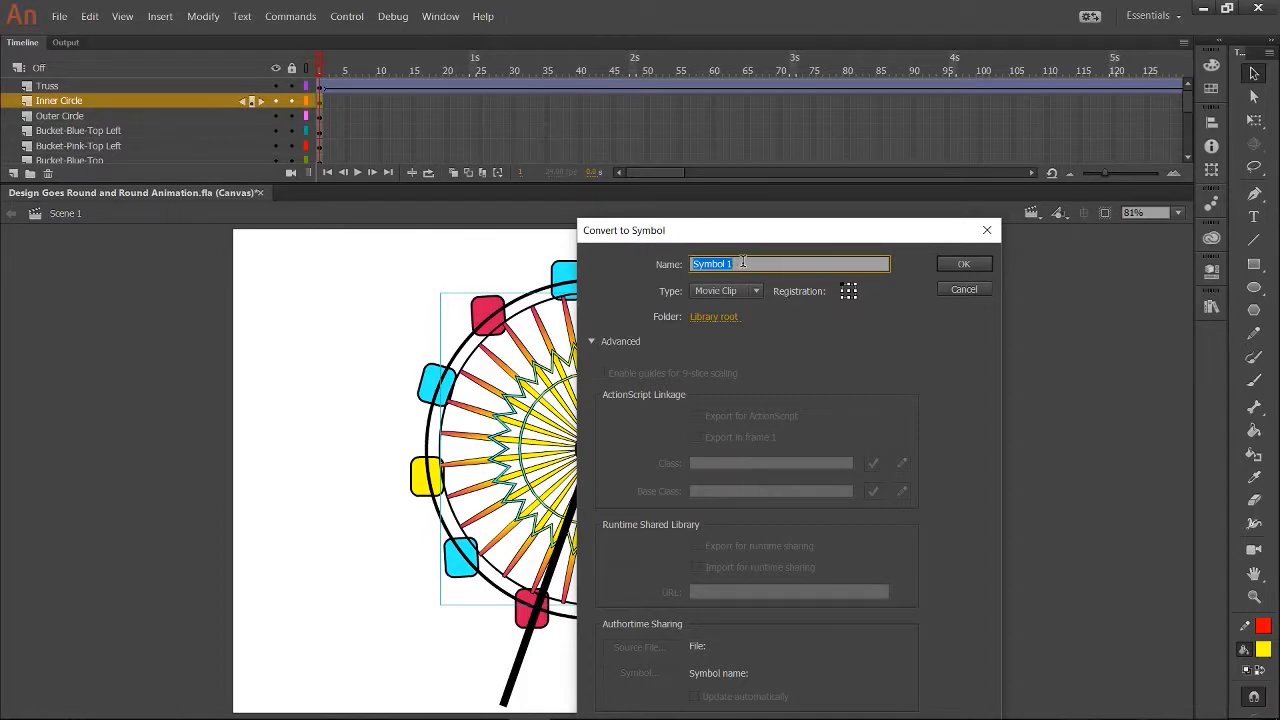
key("ctrl+v")
left_click(961, 266)
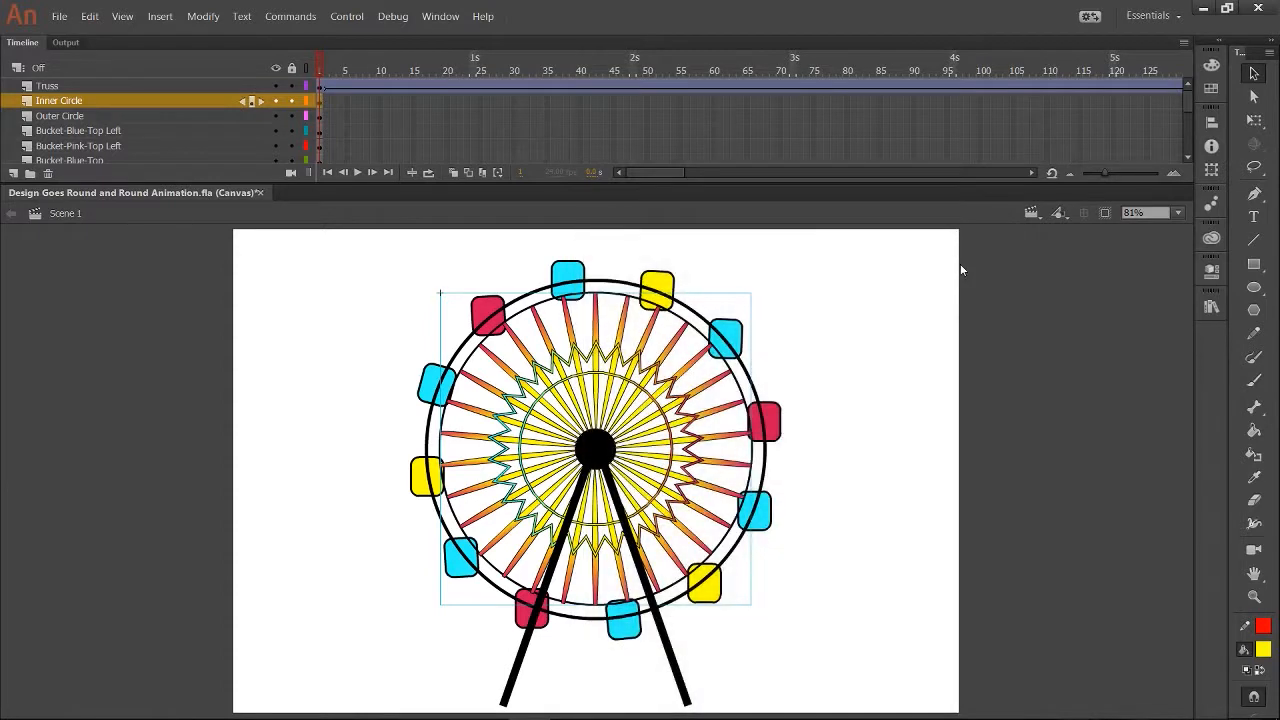
- Create a motion tween on the Inner Circle layer and extend its span to frame 240
left_click(163, 16)
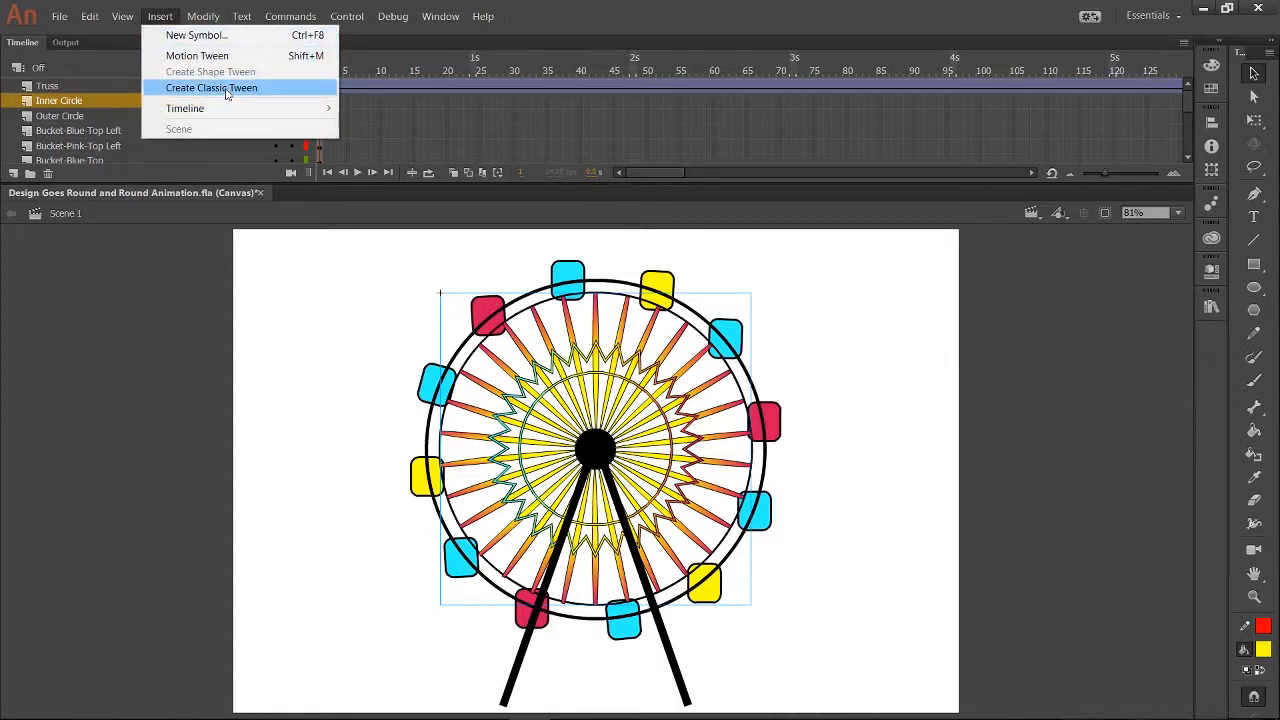
left_click(226, 89)
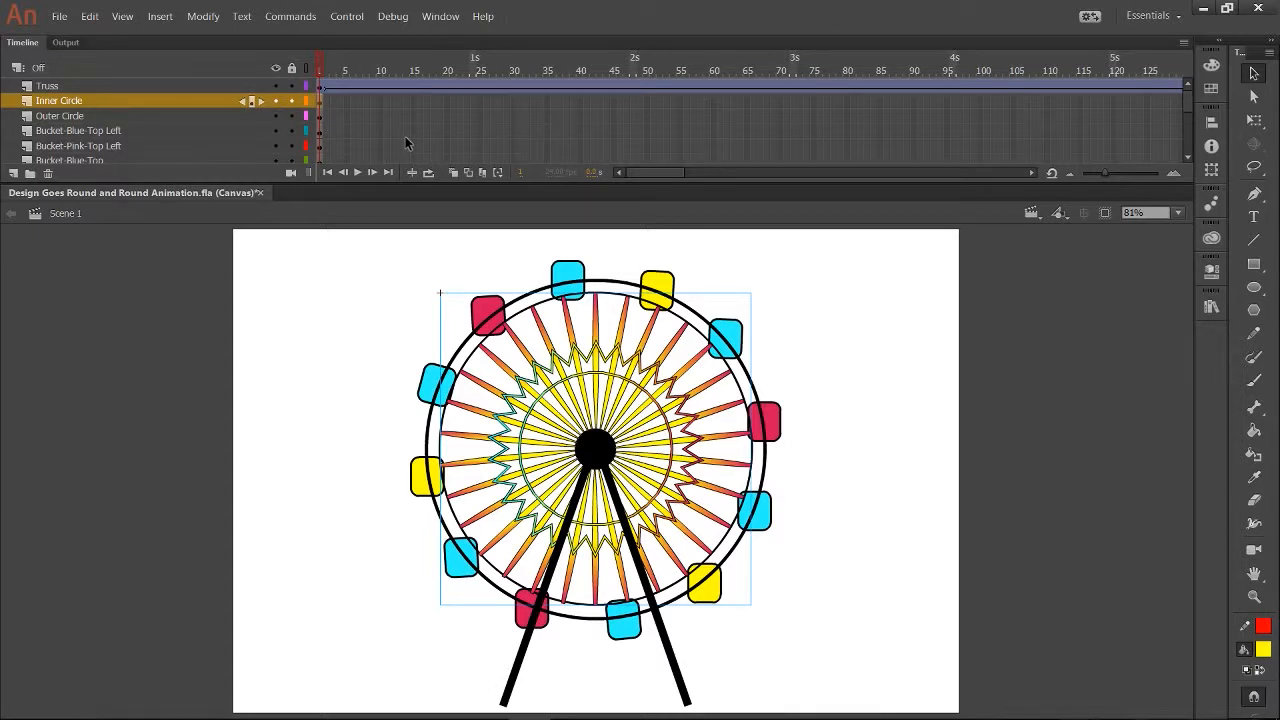
left_click(168, 16)
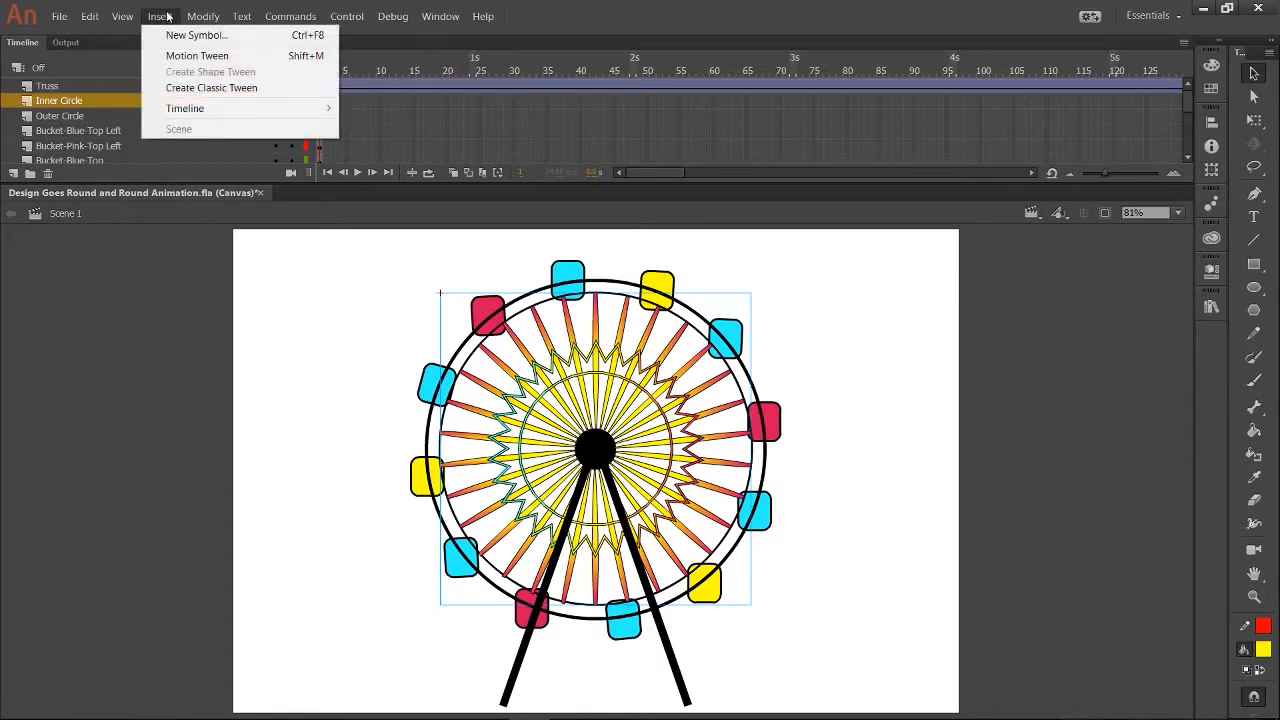
left_click(208, 57)
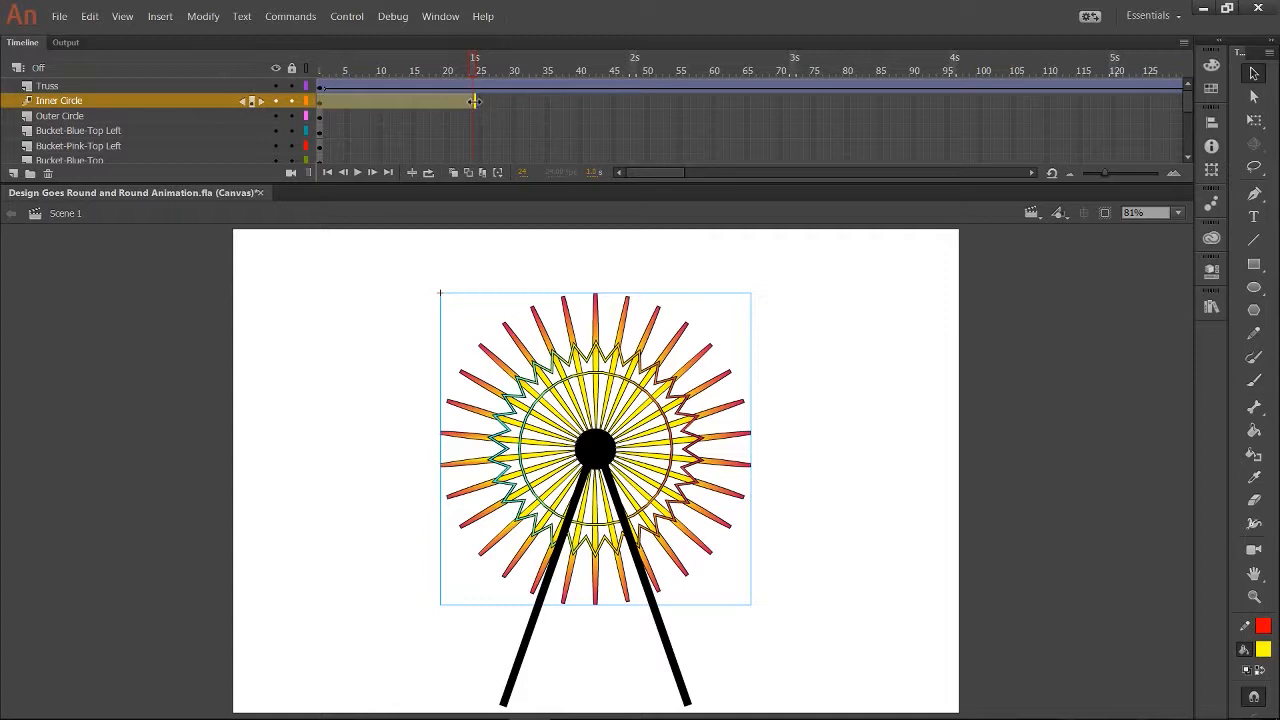
left_click_drag(474, 101, 980, 102)
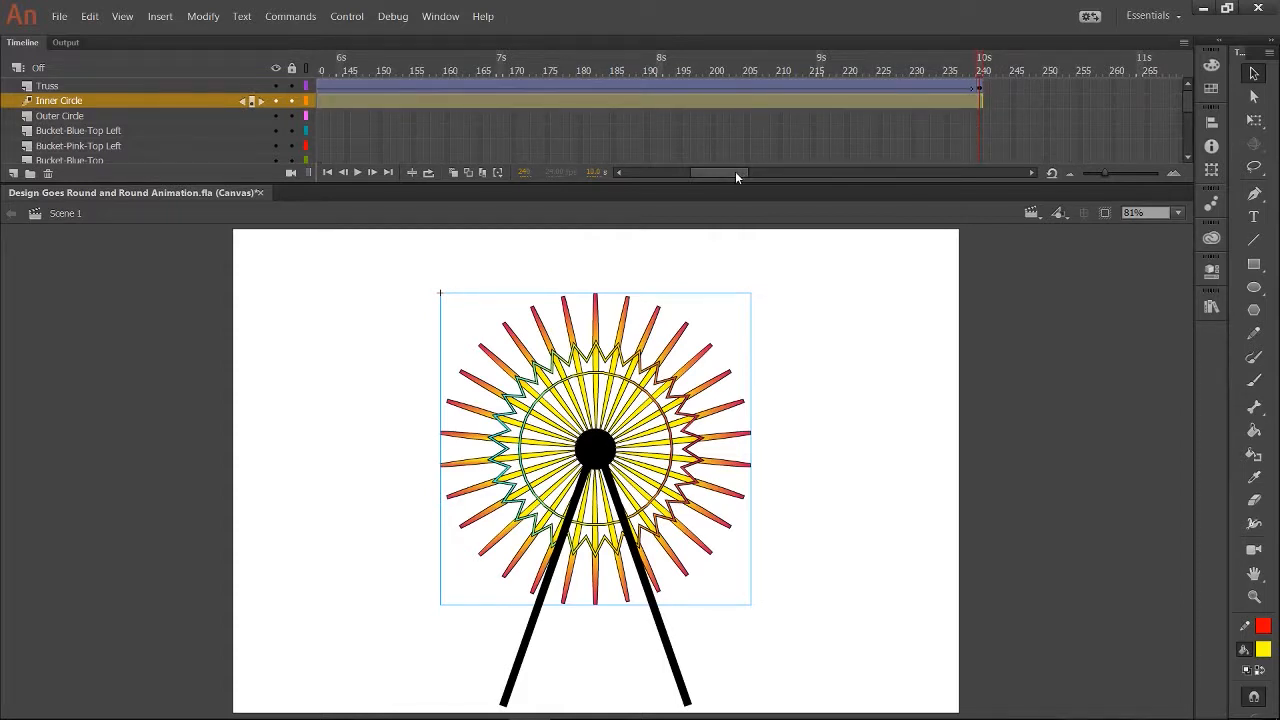
- Return to frame 1 and convert the Outer Circle layer's artwork to a movie clip symbol named Outer Circle
left_click_drag(735, 172, 594, 173)
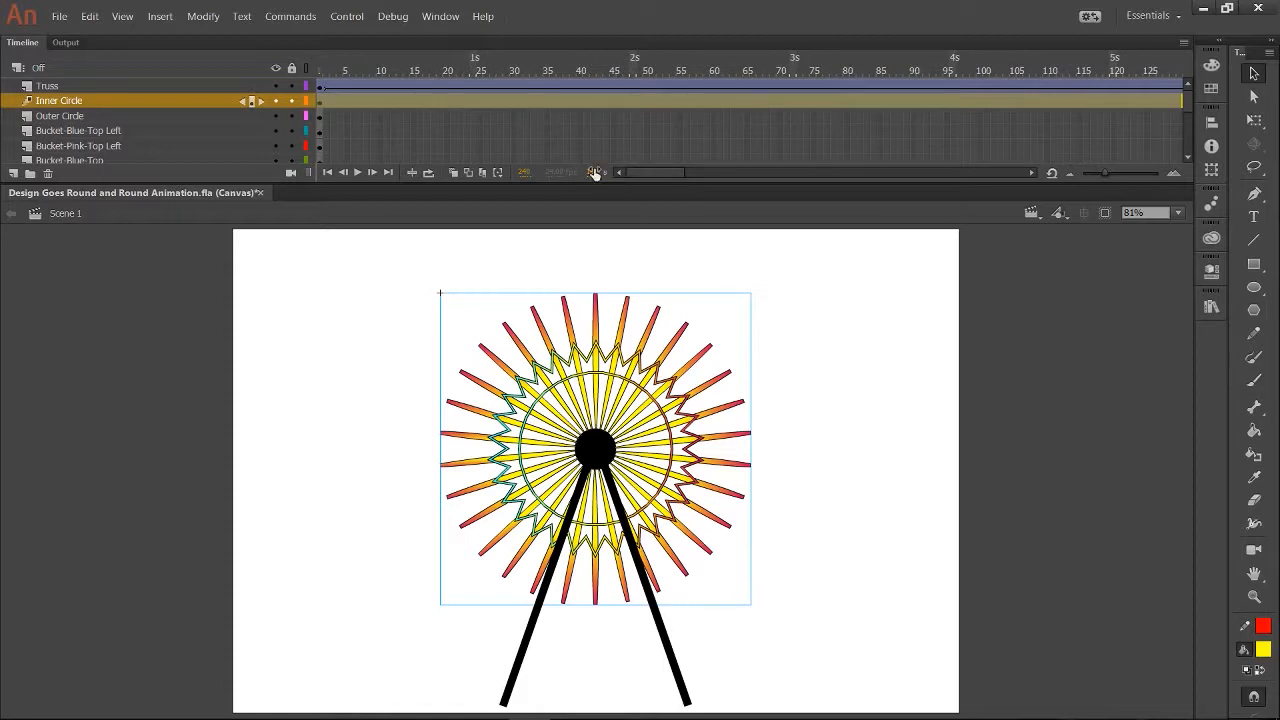
left_click(321, 68)
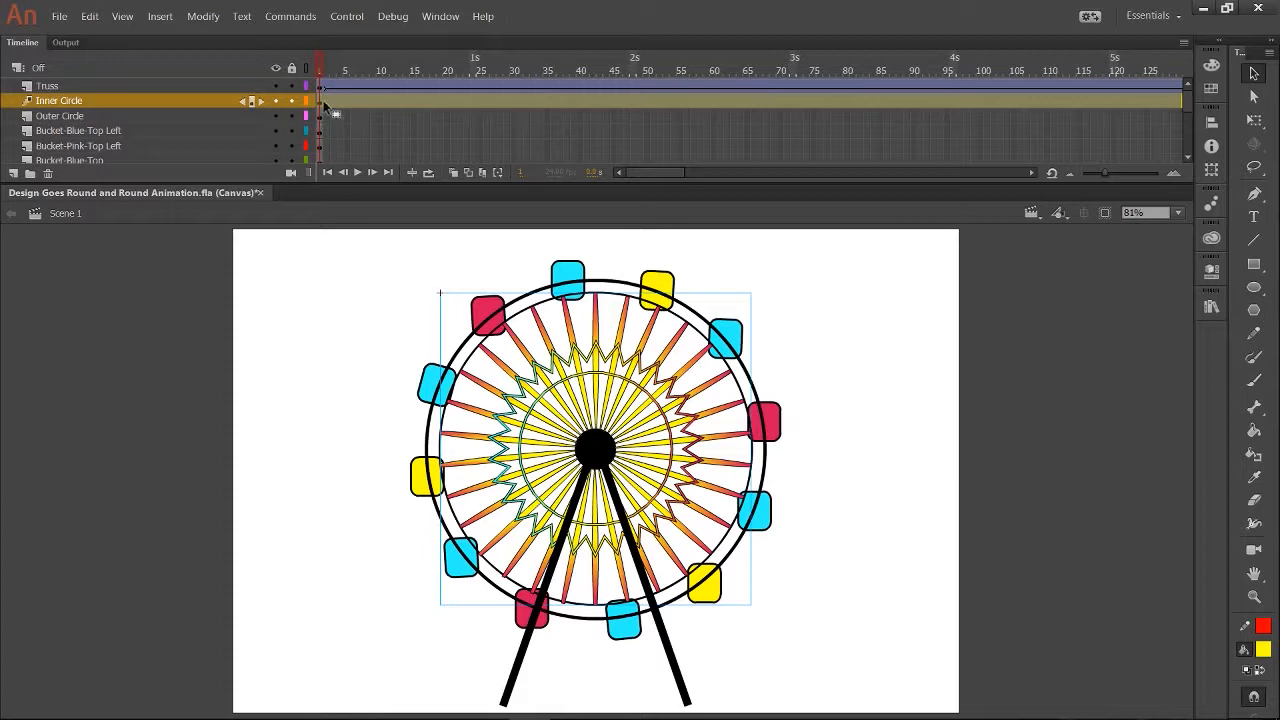
left_click(125, 117)
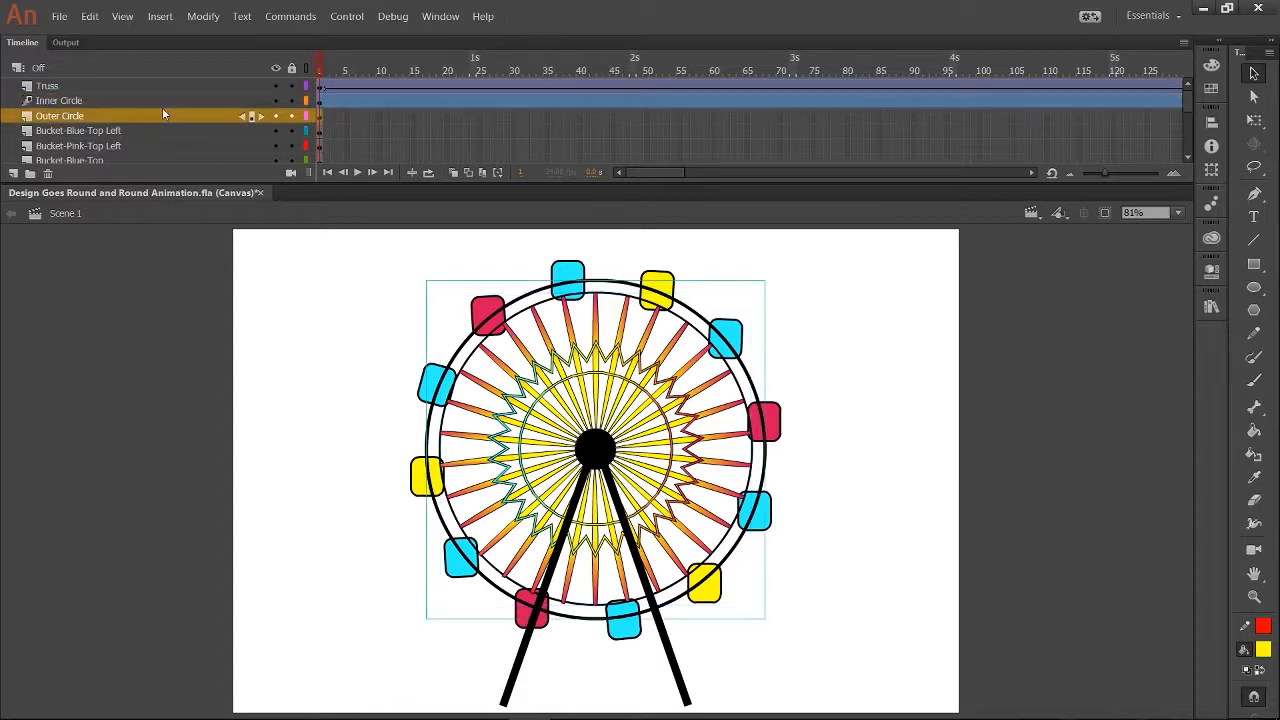
double_click(107, 115)
key("ctrl+c")
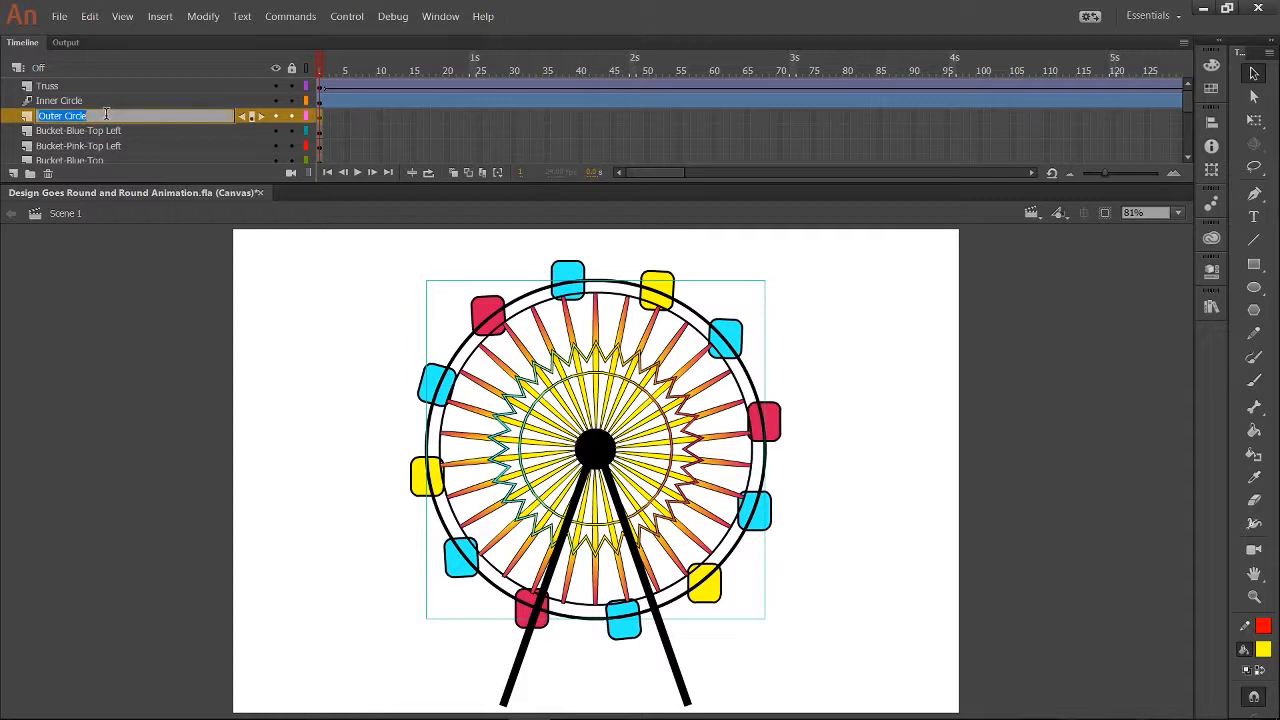
left_click(106, 114)
key("Return")
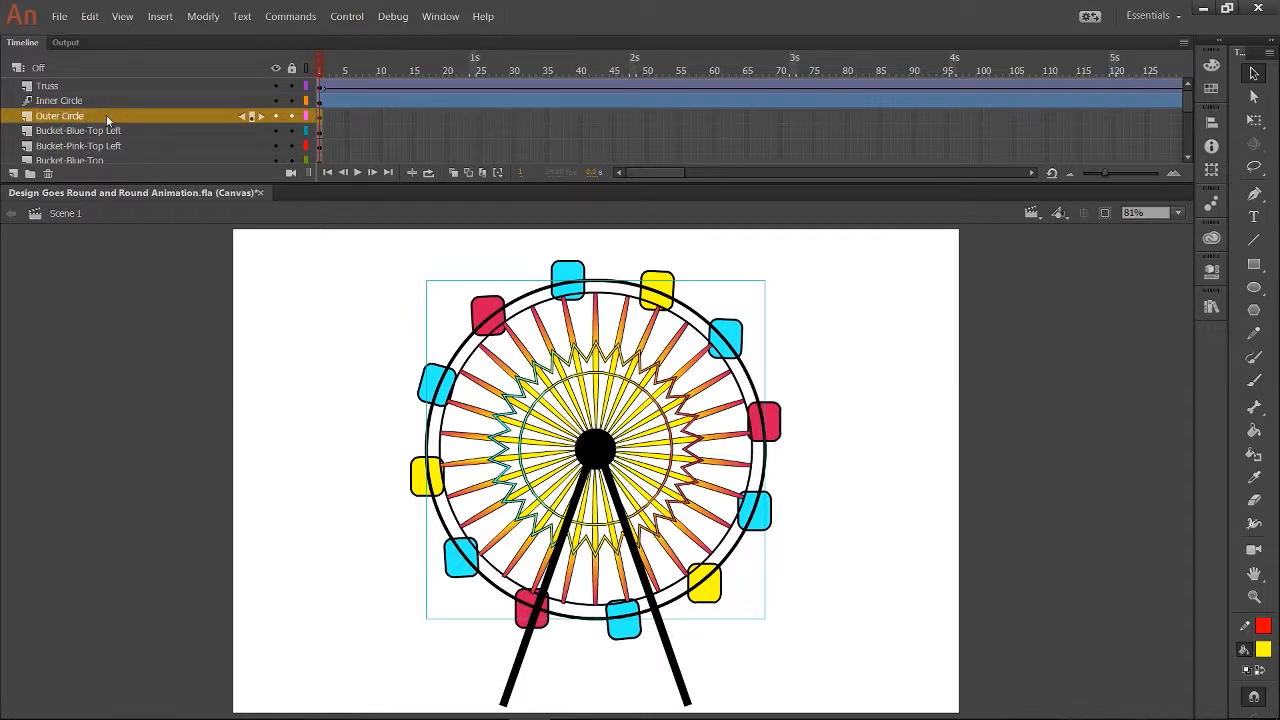
key("F8")
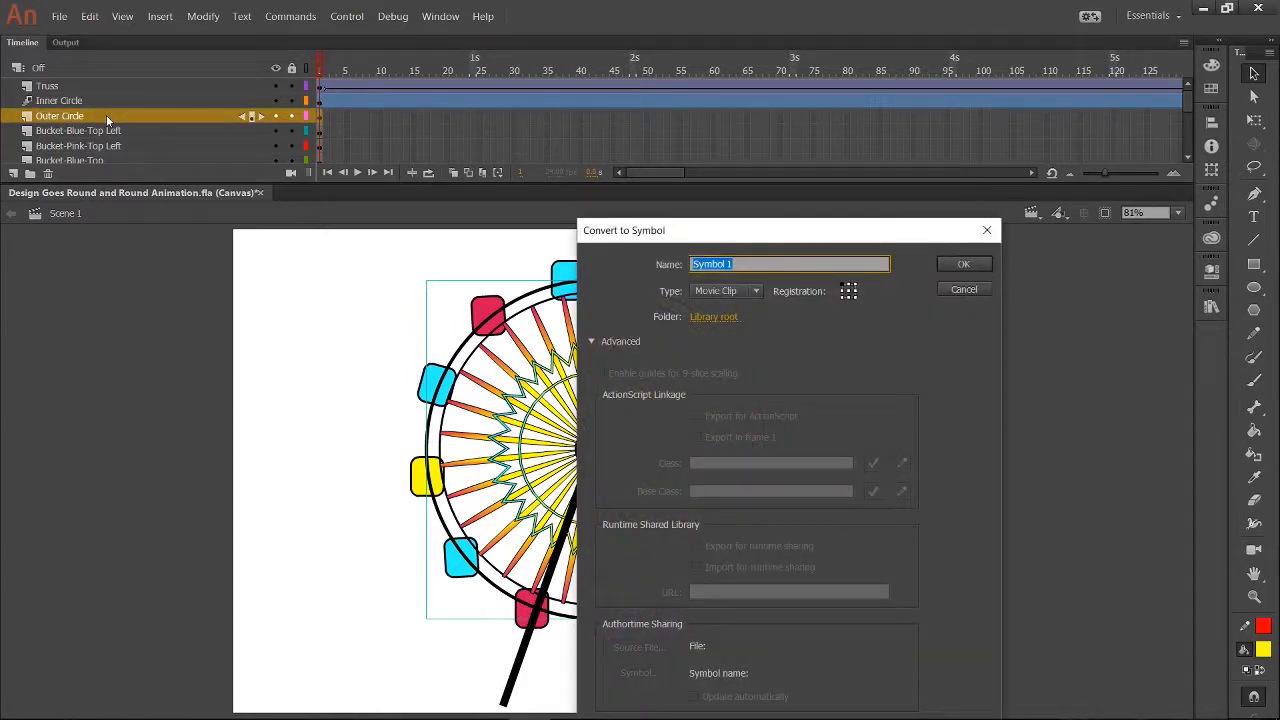
key("ctrl+v")
left_click(963, 264)
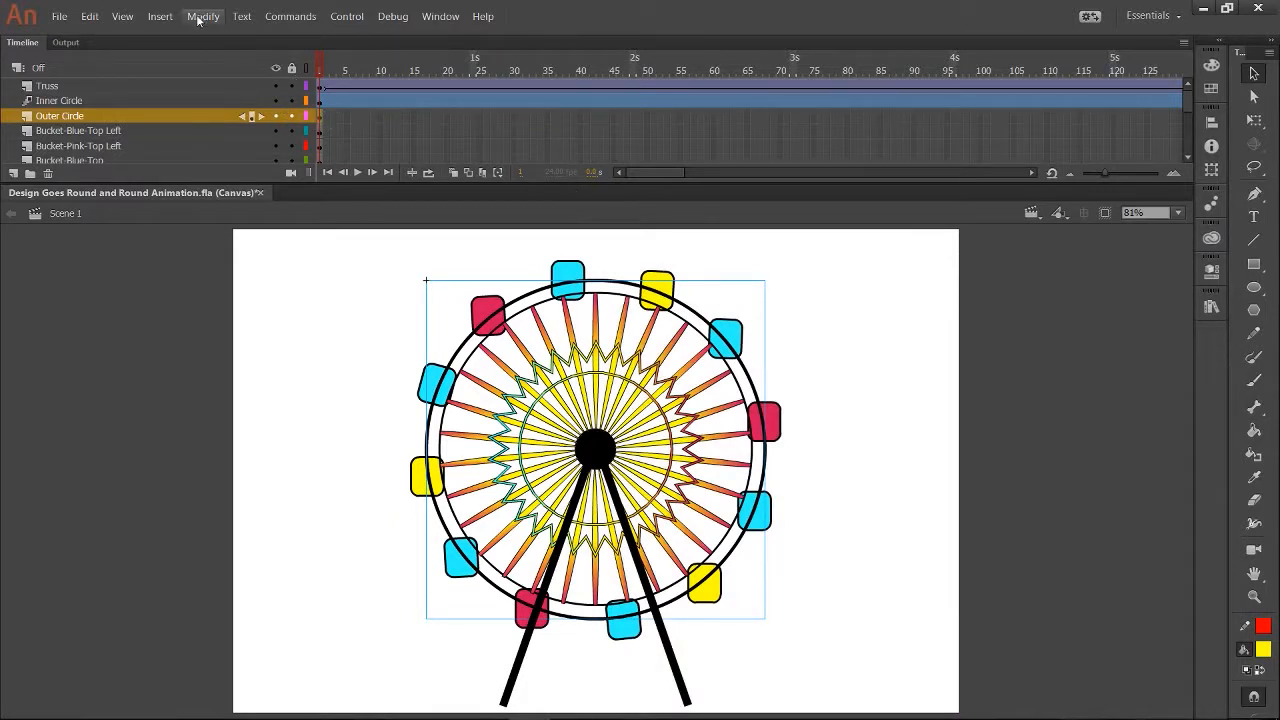
- Create a motion tween on the Outer Circle layer and extend its span to frame 240
left_click(160, 16)
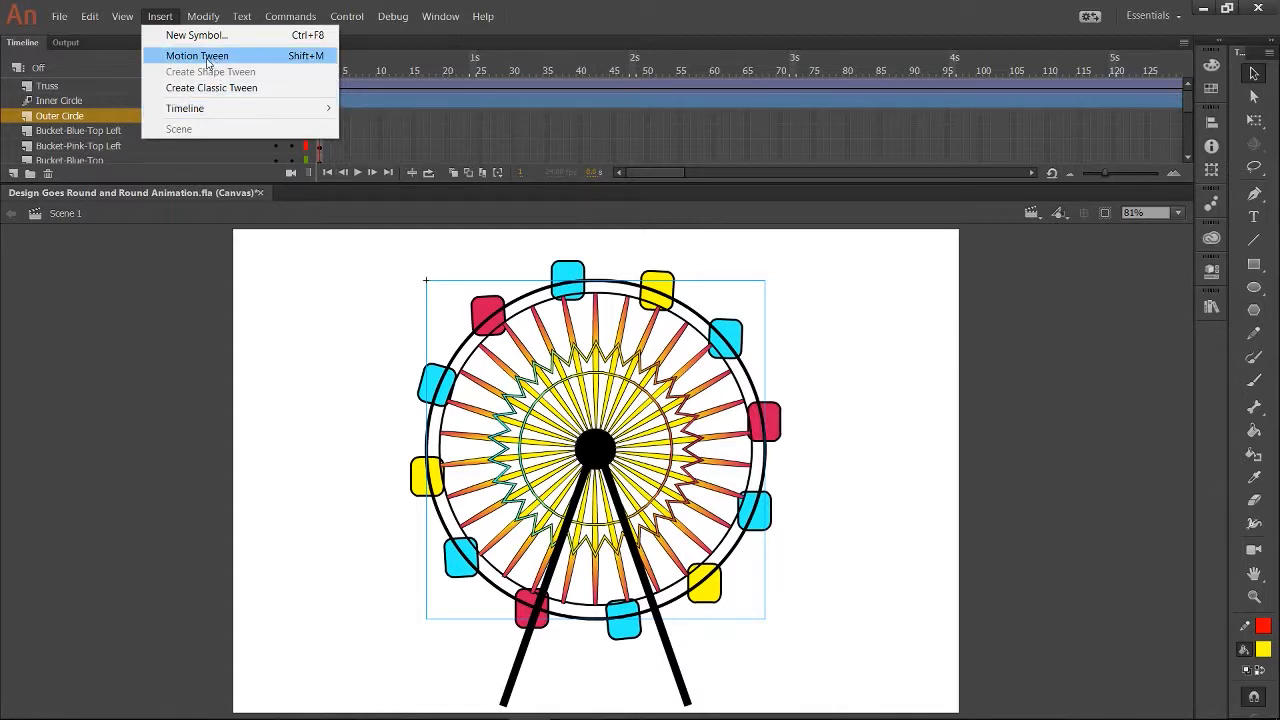
mouse_move(130, 18)
left_click(158, 16)
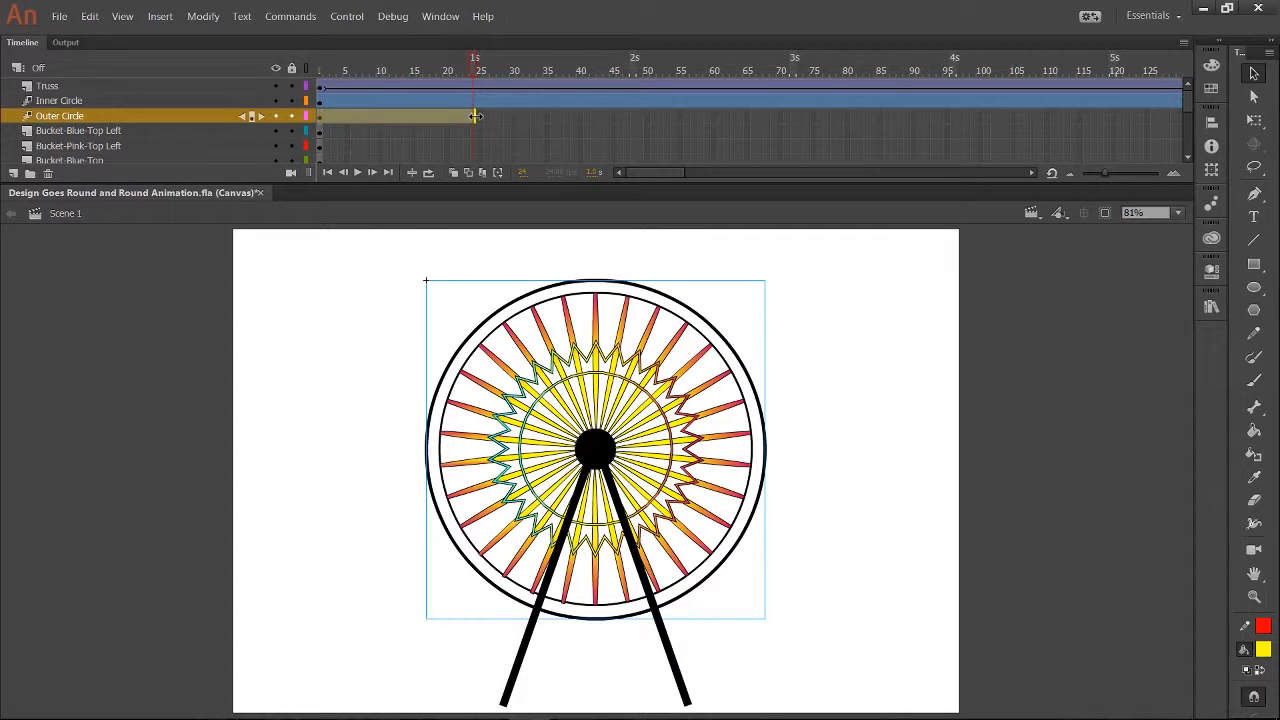
left_click_drag(480, 116, 976, 125)
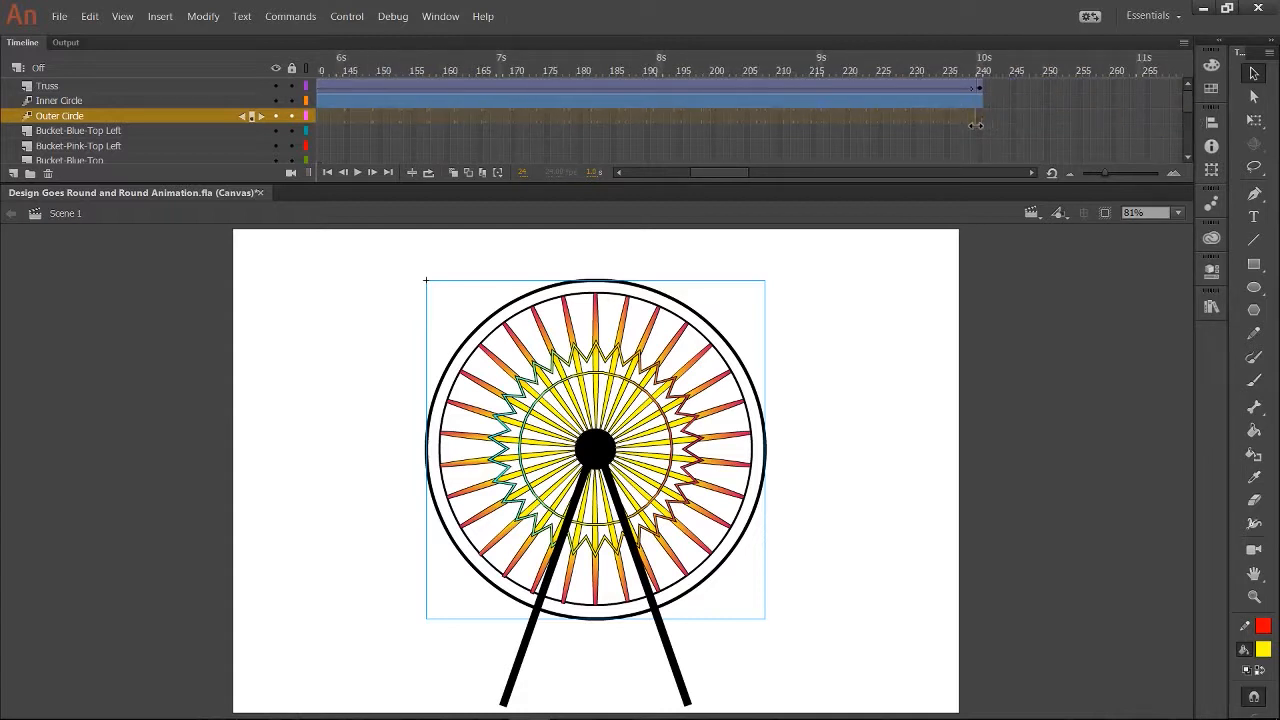
left_click(979, 124)
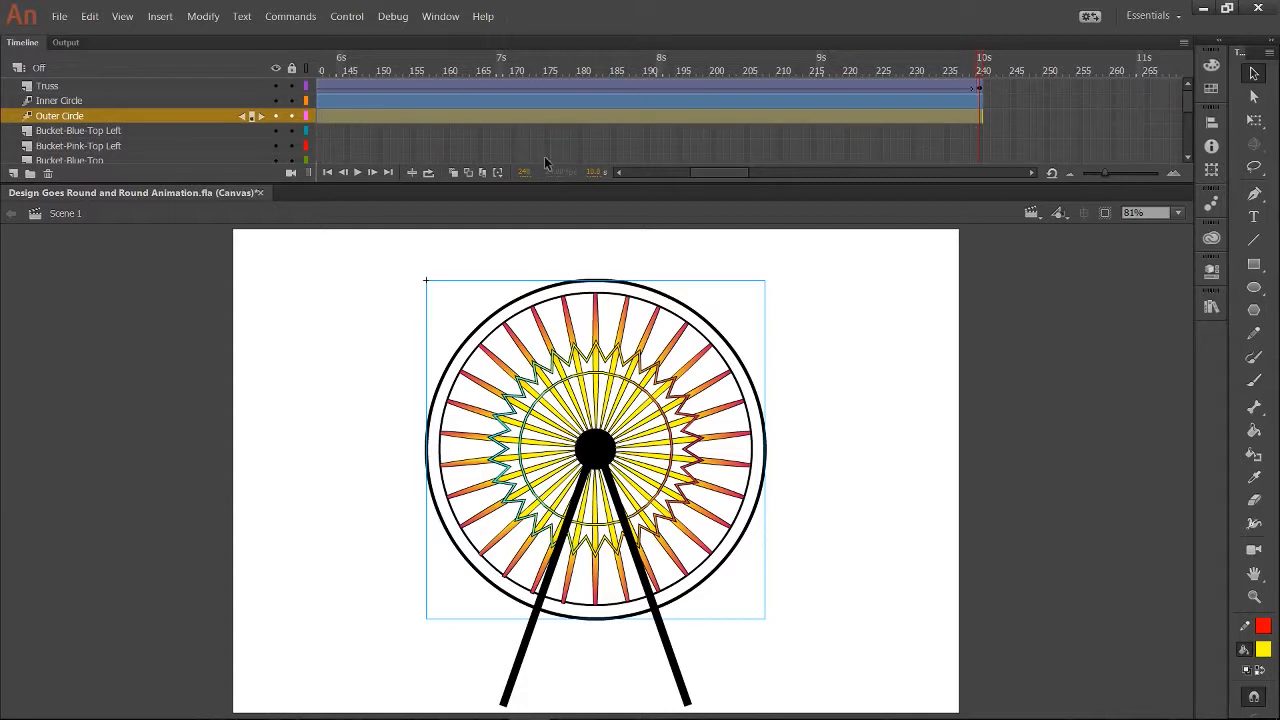
- Return to frame 1 and convert the Bucket-Blue-Top Left layer's artwork to a movie clip symbol named Bucket-Blue-Top Left
left_click_drag(722, 172, 584, 193)
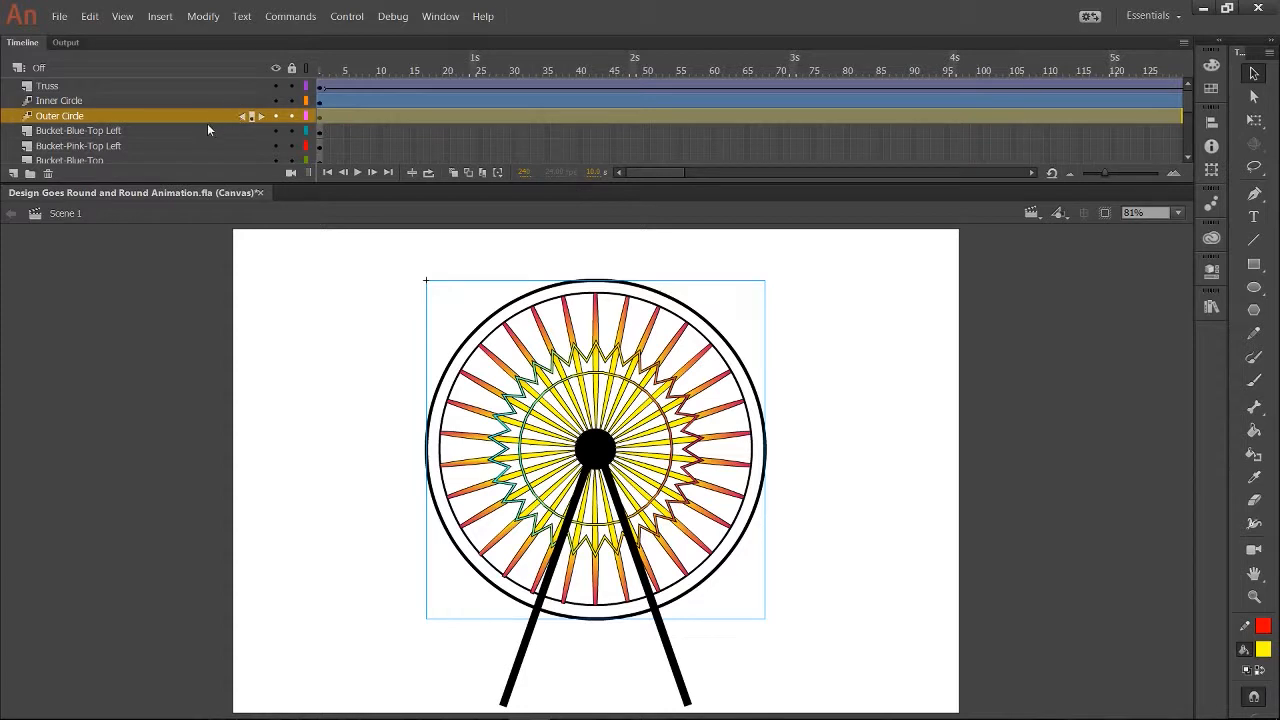
left_click(118, 133)
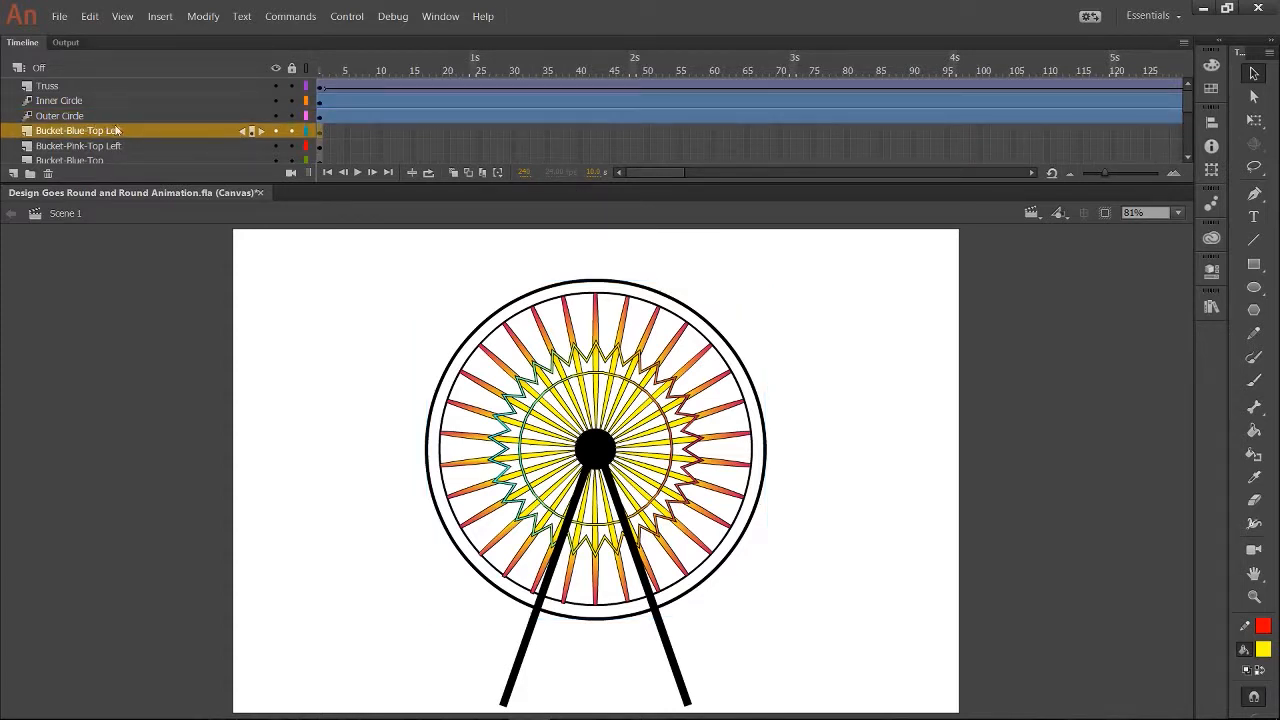
left_click(319, 71)
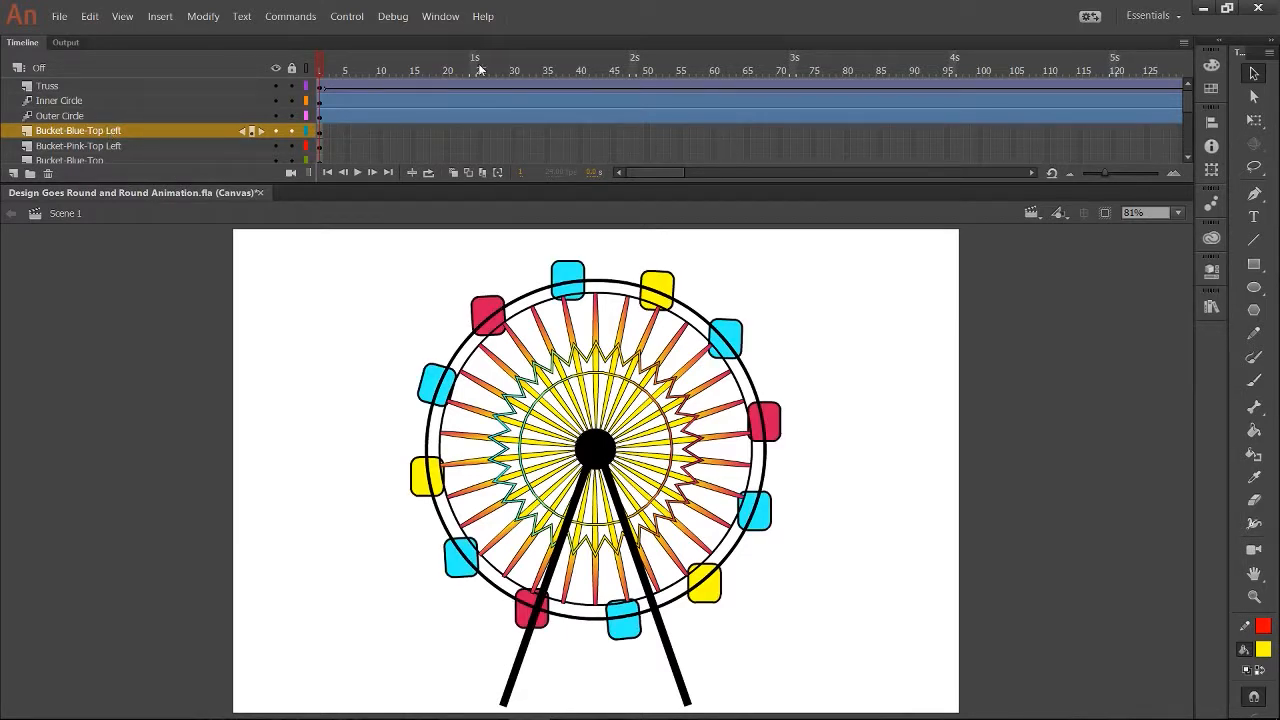
double_click(81, 132)
key("ctrl+c")
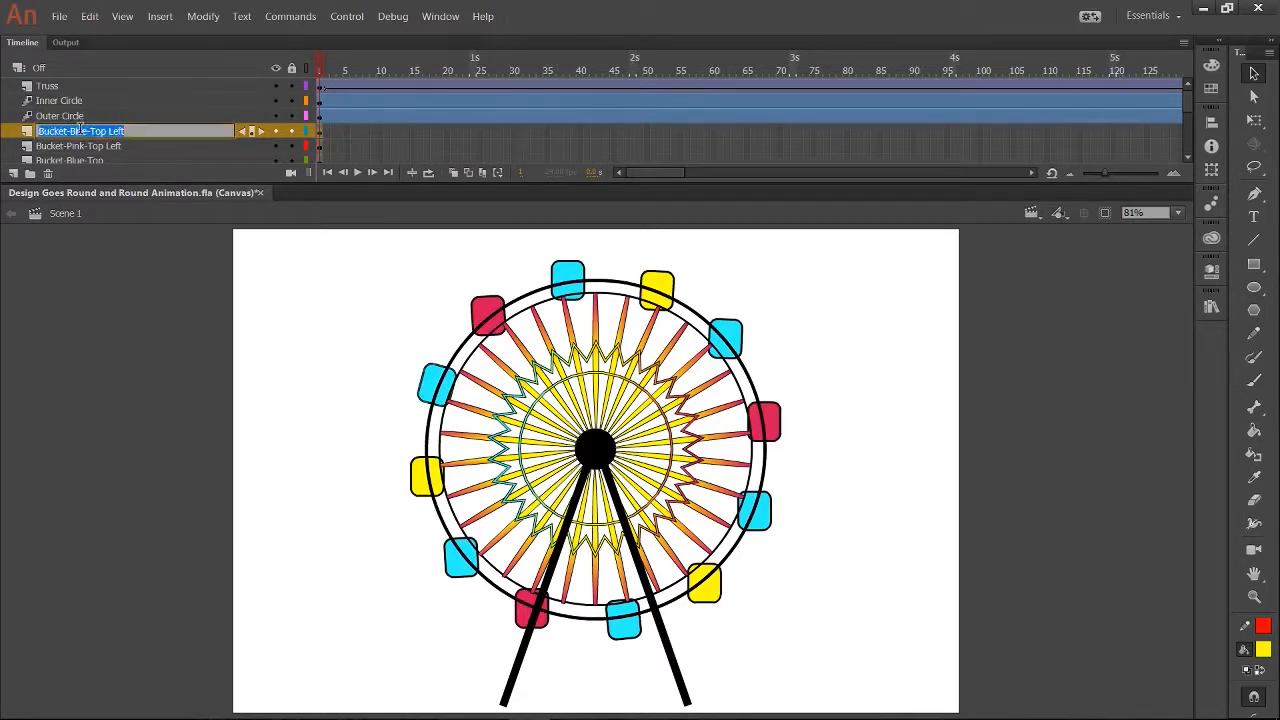
key("Return")
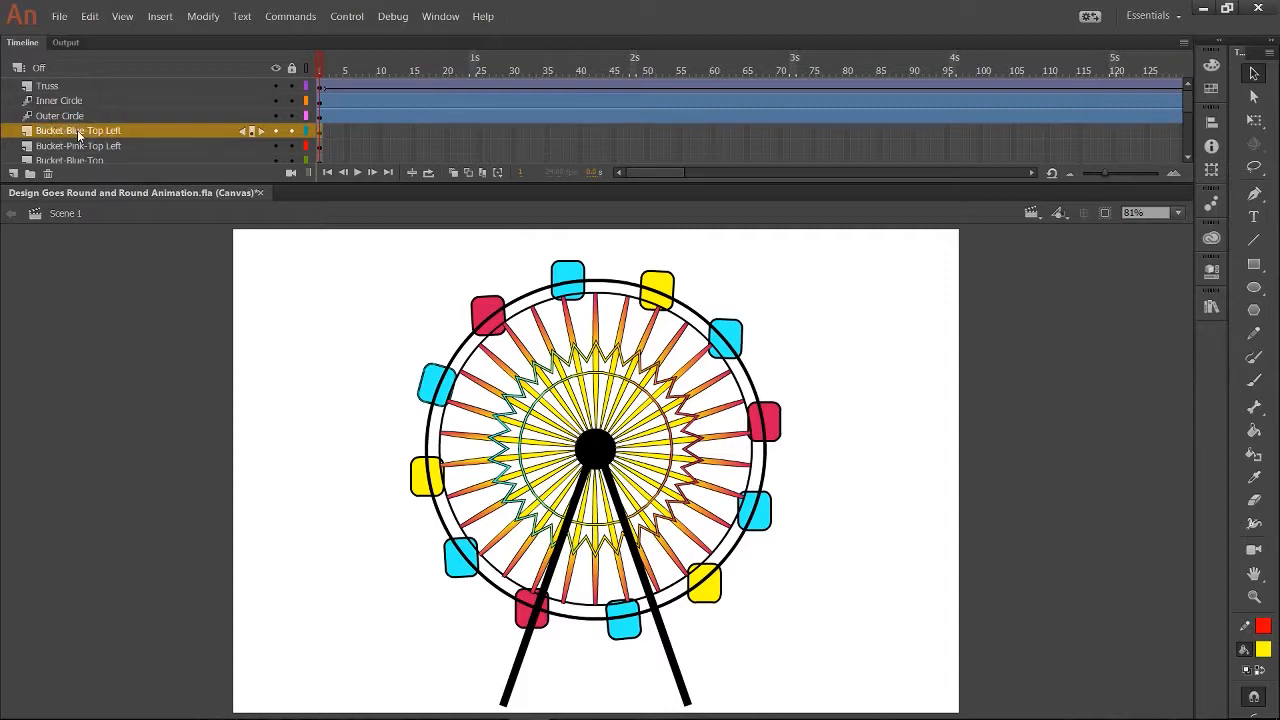
key("F8")
key("ctrl+v")
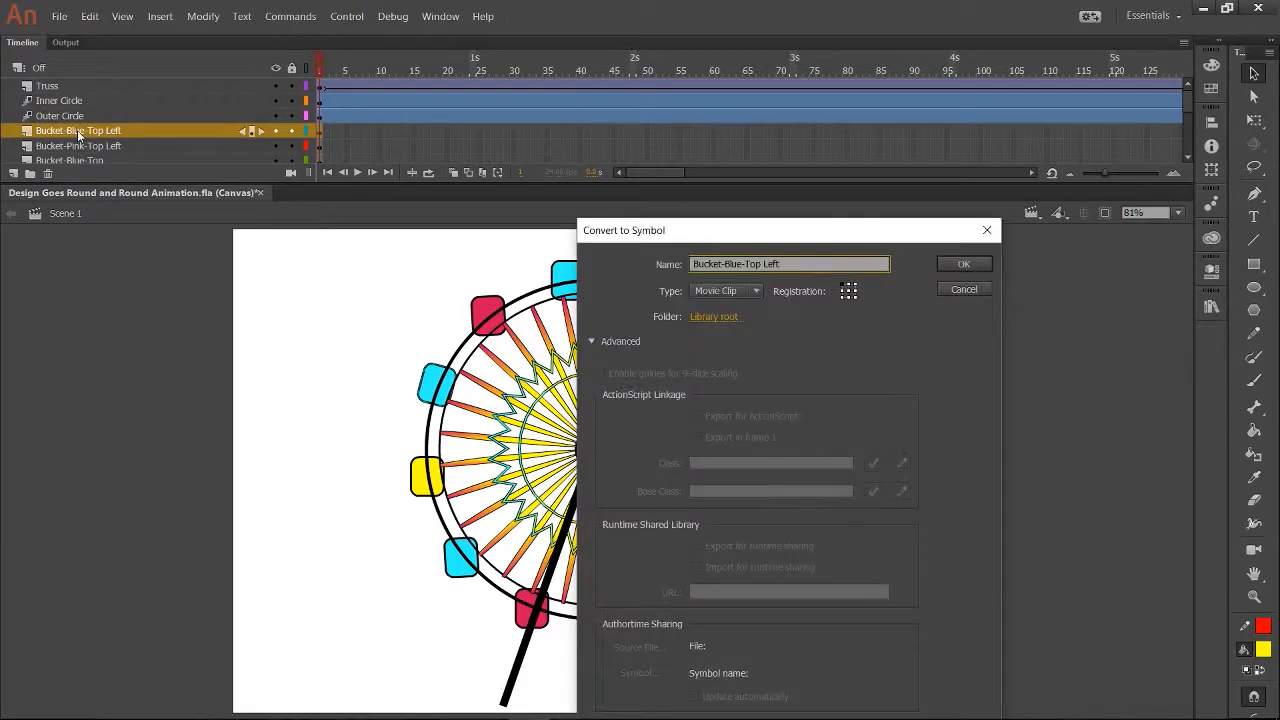
left_click(978, 268)
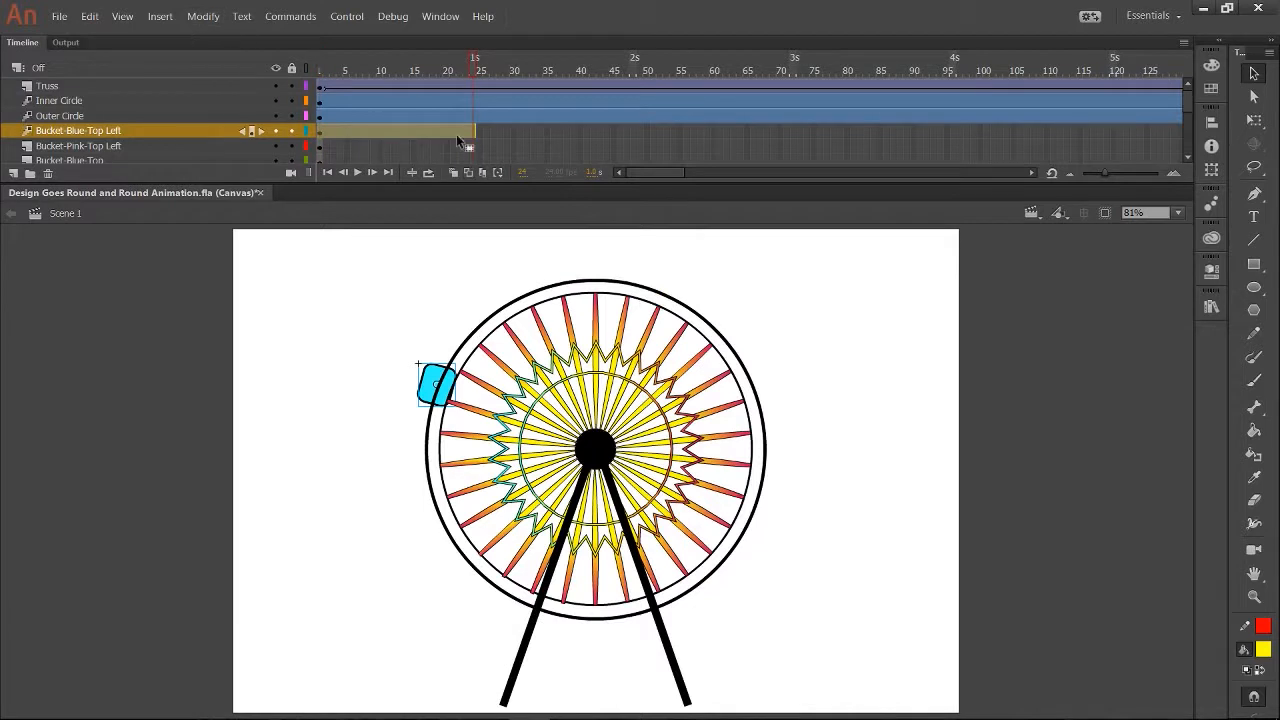
- Extend the motion tween span on the Bucket-Blue-Top Left layer to frame 240
left_click_drag(473, 135, 978, 138)
left_click_drag(687, 174, 628, 189)
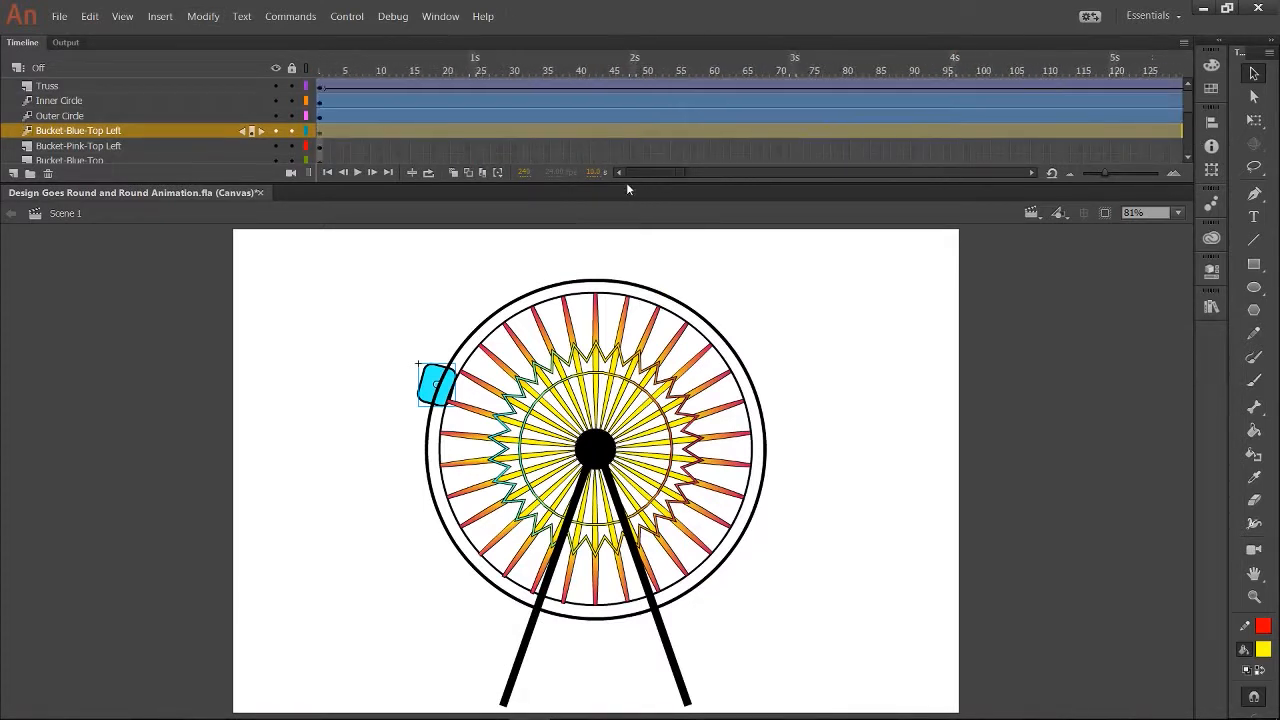
- Return to frame 1 and convert the Bucket-Pink-Top Left layer's artwork to a movie clip symbol named Bucket-Pink-Top Left
double_click(197, 145)
key("ctrl+c")
key("Return")
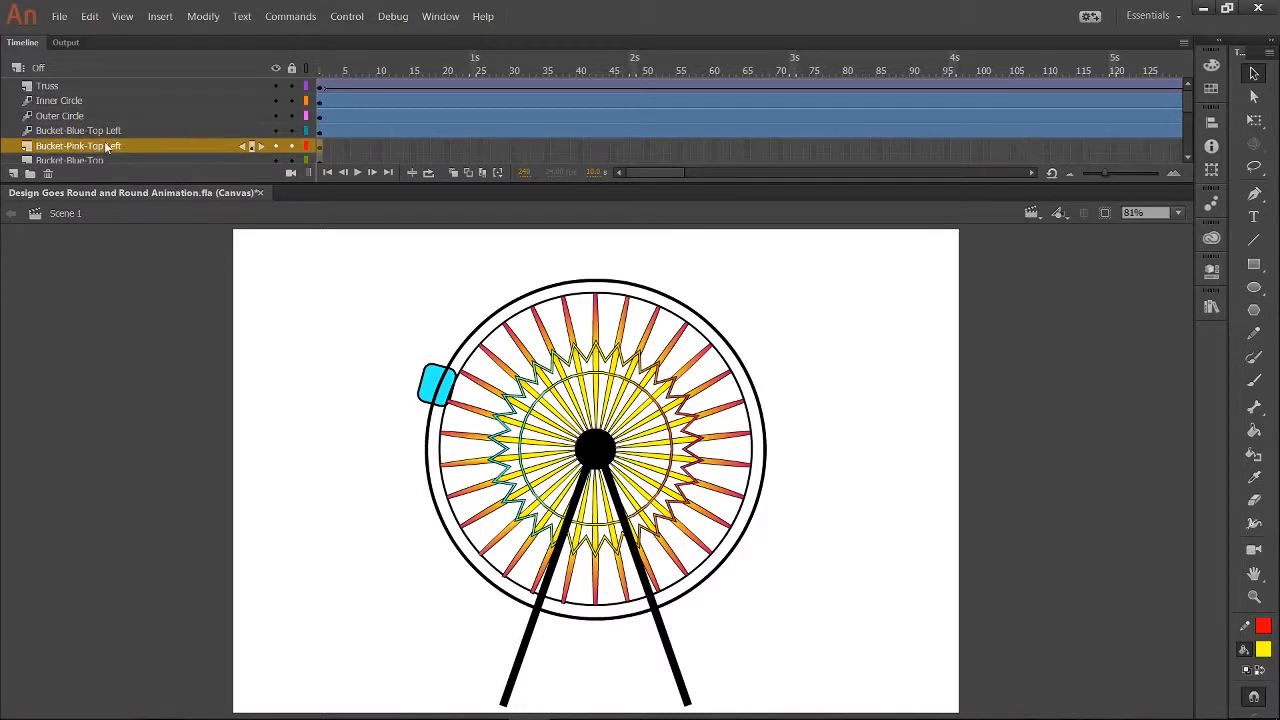
left_click(346, 147)
left_click(229, 143)
left_click(321, 68)
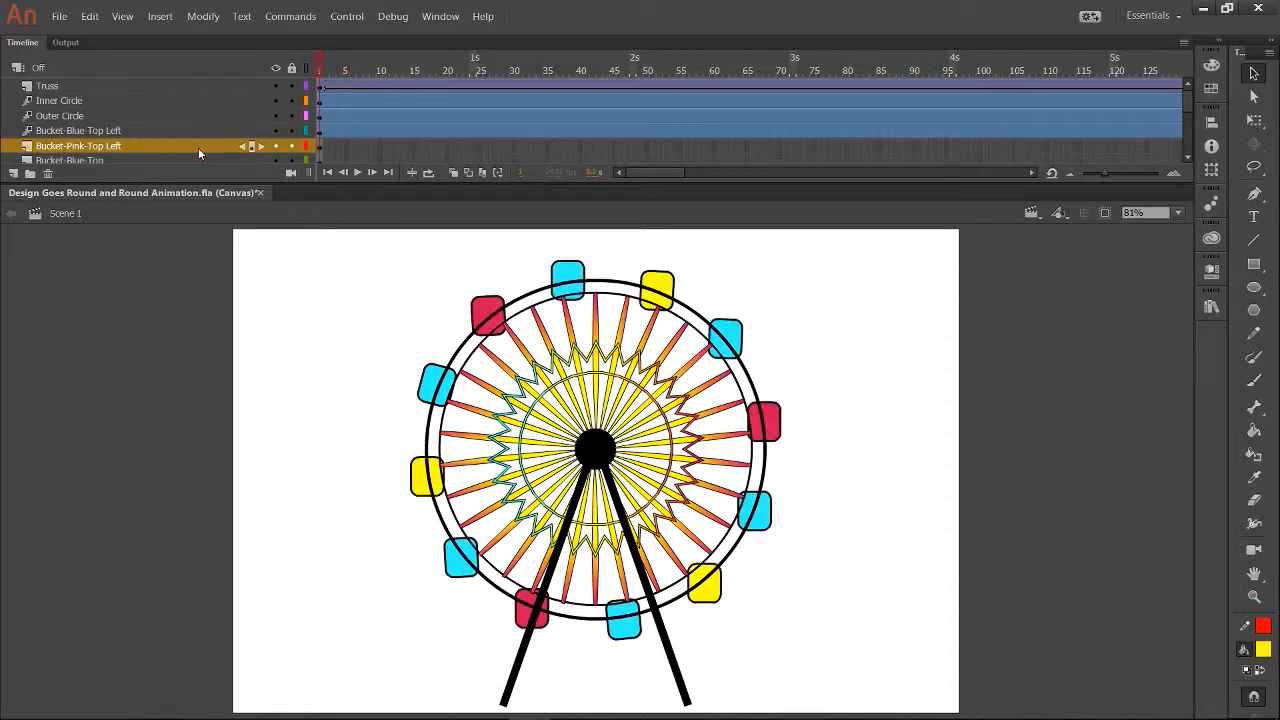
key("F8")
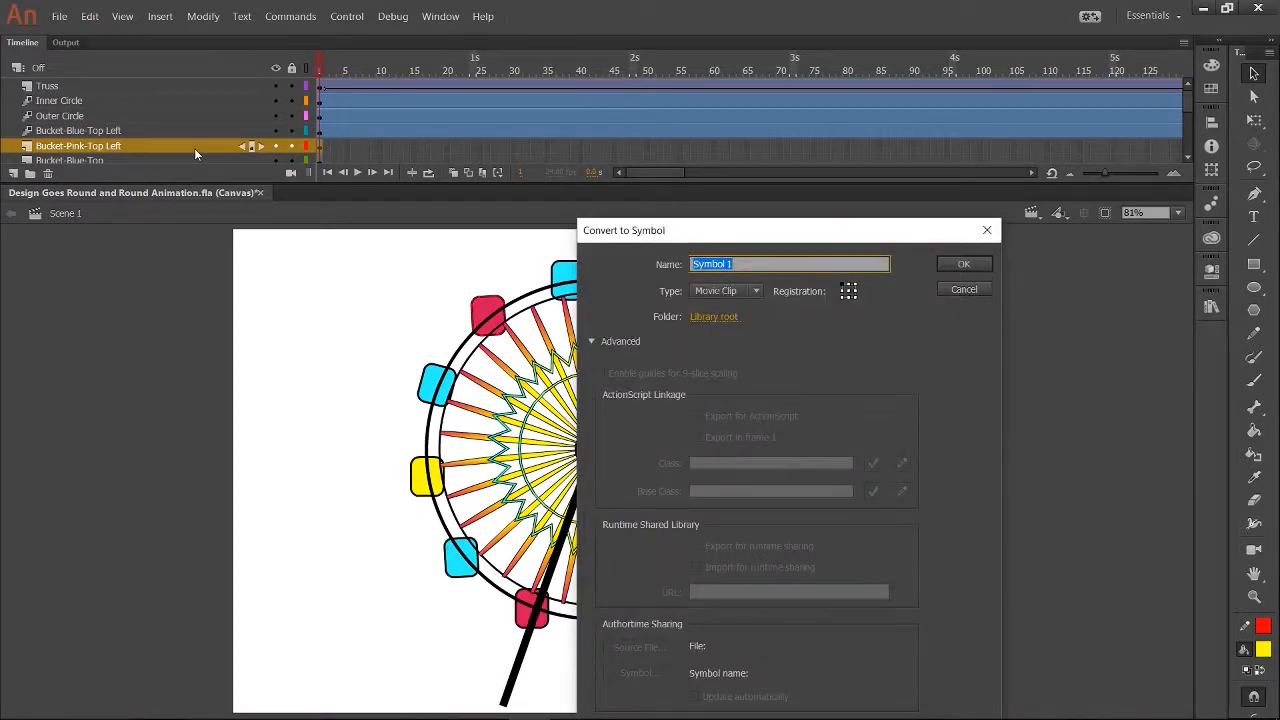
key("ctrl+v")
left_click(963, 265)
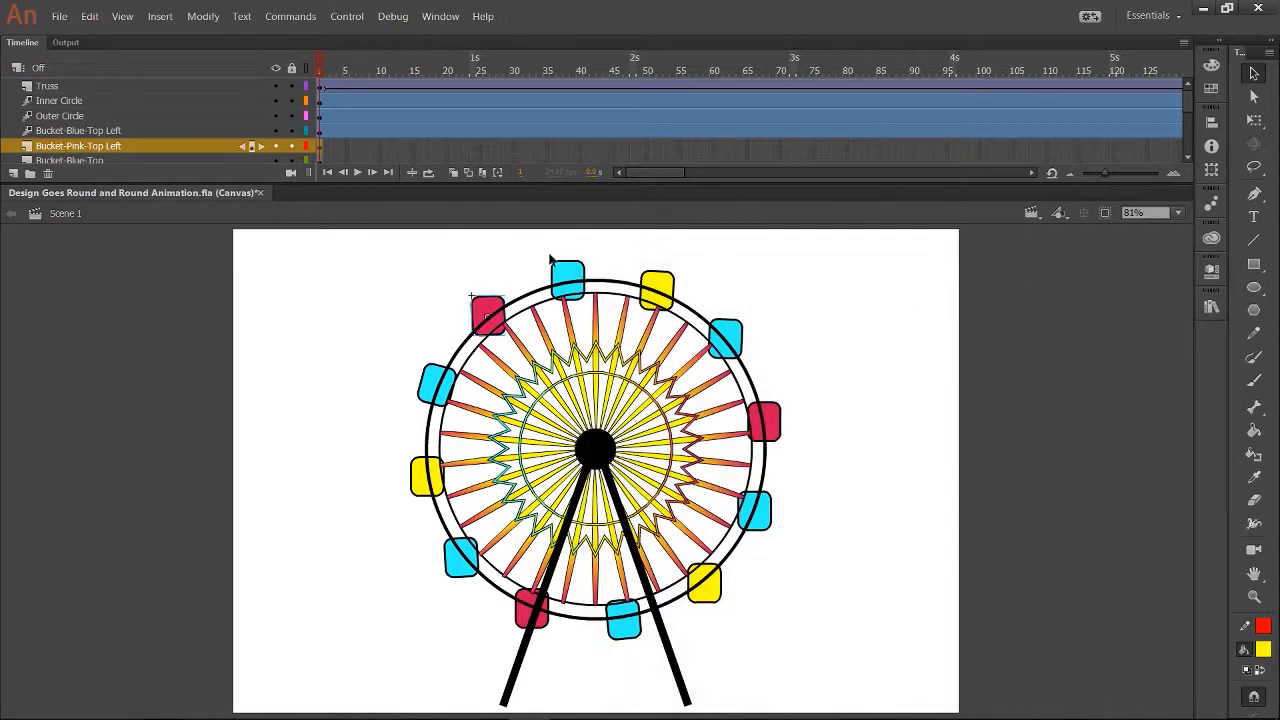
- Create a motion tween on the Bucket-Pink-Top Left layer and extend its span to frame 240
left_click(160, 16)
left_click(218, 49)
left_click_drag(474, 148, 986, 133)
left_click_drag(685, 174, 368, 155)
- At frame 1, convert the Bucket-Blue-Top layer's artwork to a movie clip symbol named Bucket-Blue-Top and give it a motion tween spanning to frame 240
scroll(184, 130, "down", 2)
left_click(116, 130)
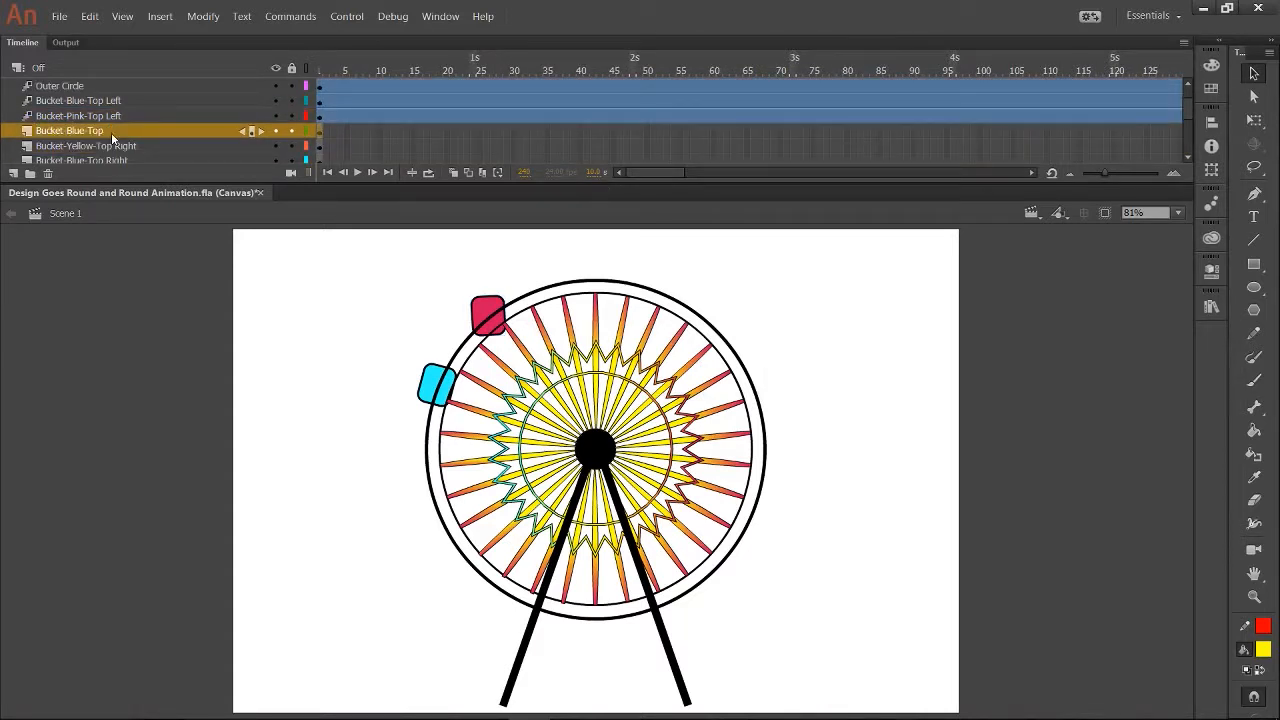
mouse_move(316, 73)
left_mouse_down()
mouse_move(309, 112)
mouse_move(308, 78)
left_mouse_up()
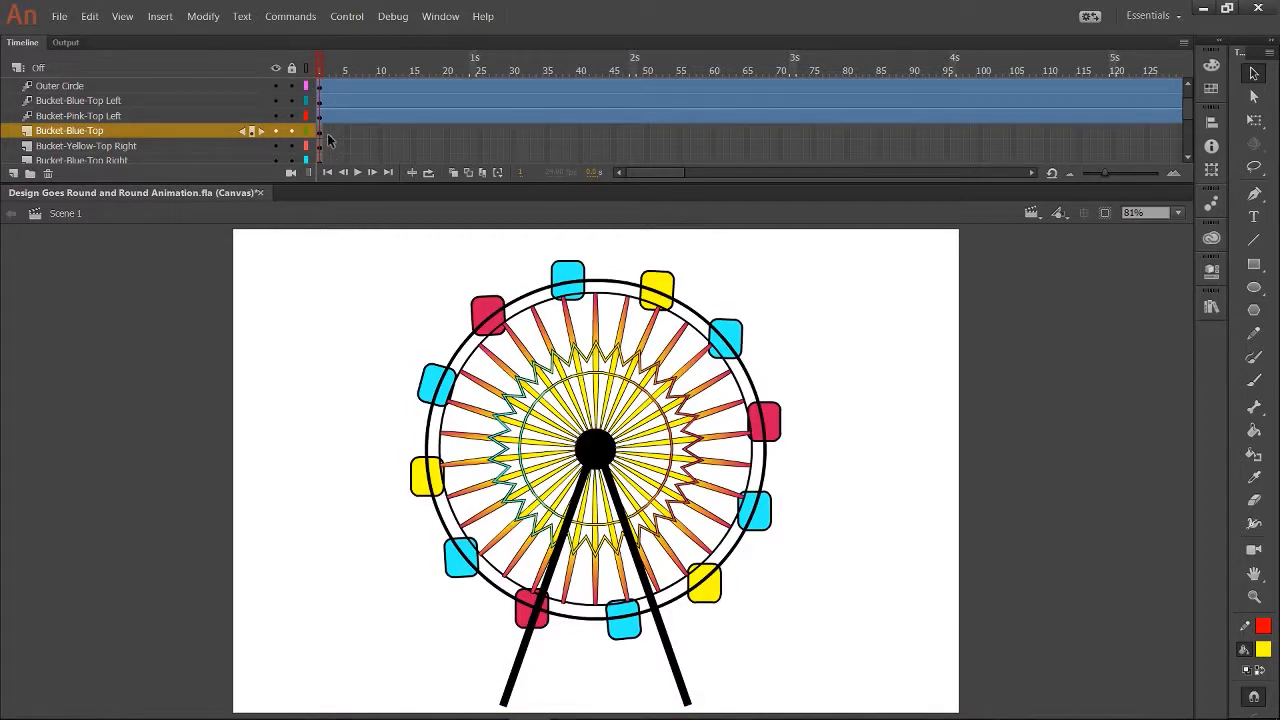
left_click(202, 127)
key("F8")
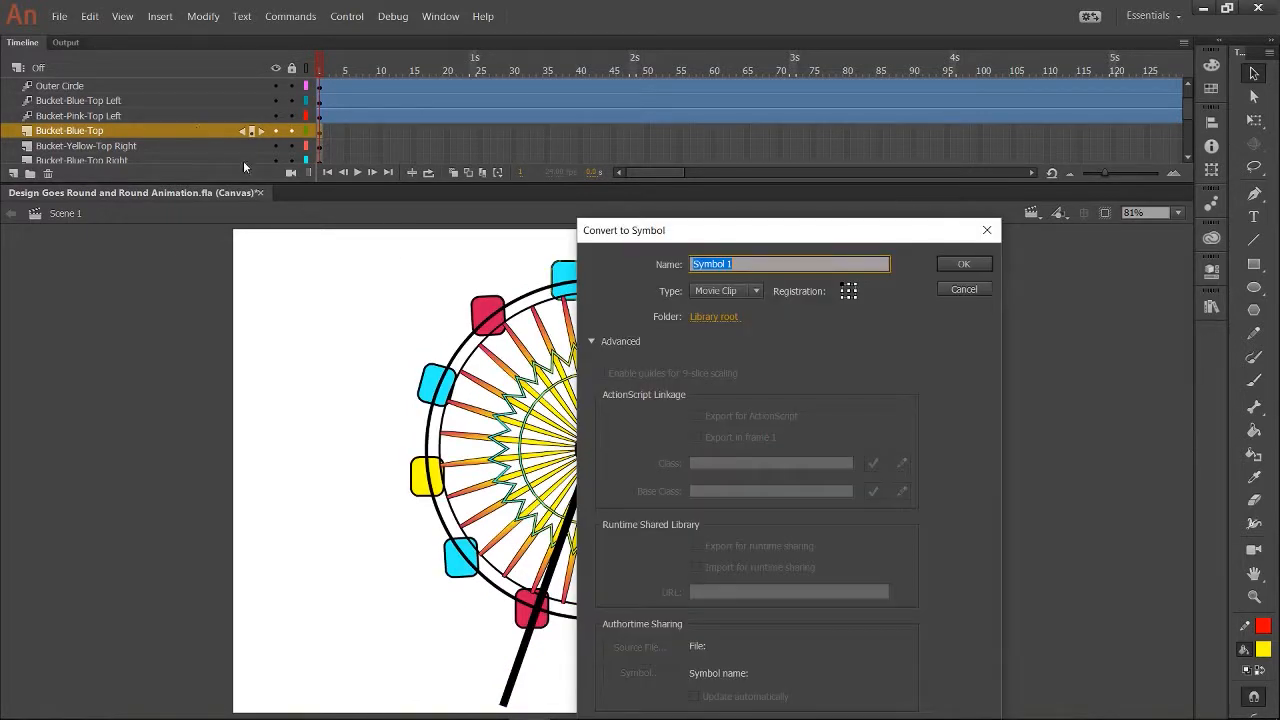
type("Bucket-Blue-Top")
left_click(955, 263)
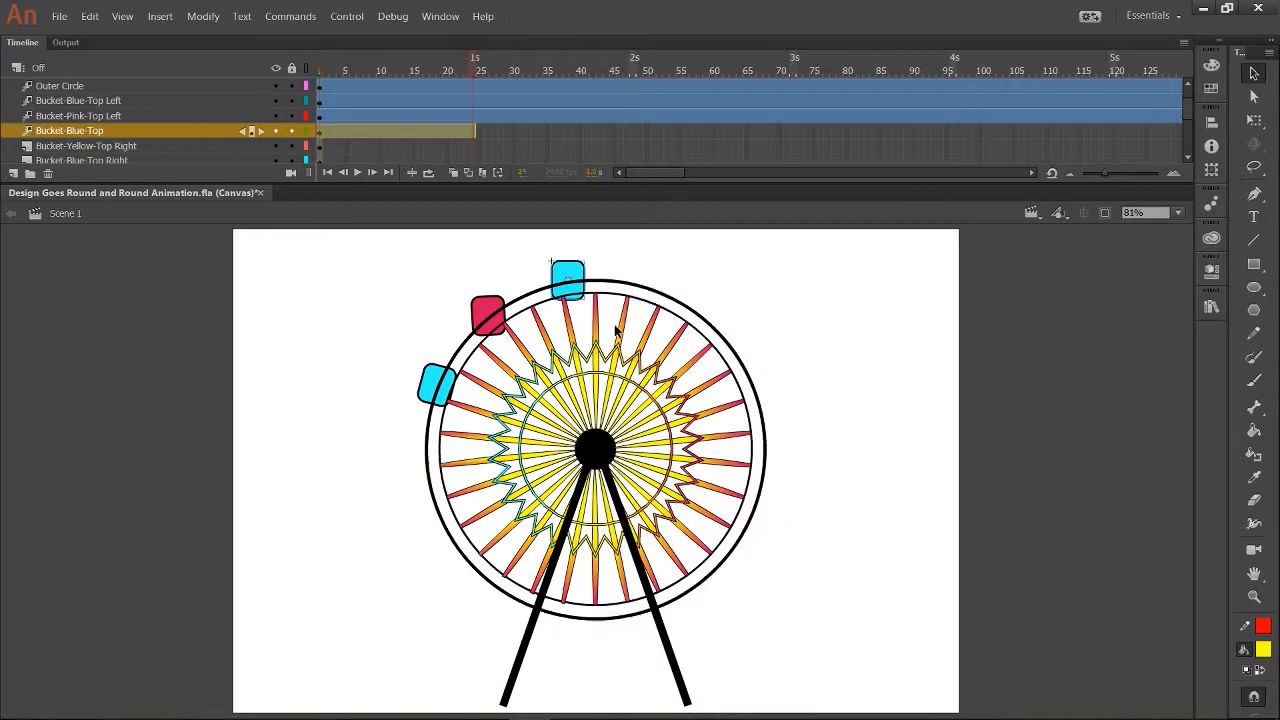
left_click_drag(1181, 138, 980, 130)
left_click_drag(728, 174, 630, 186)
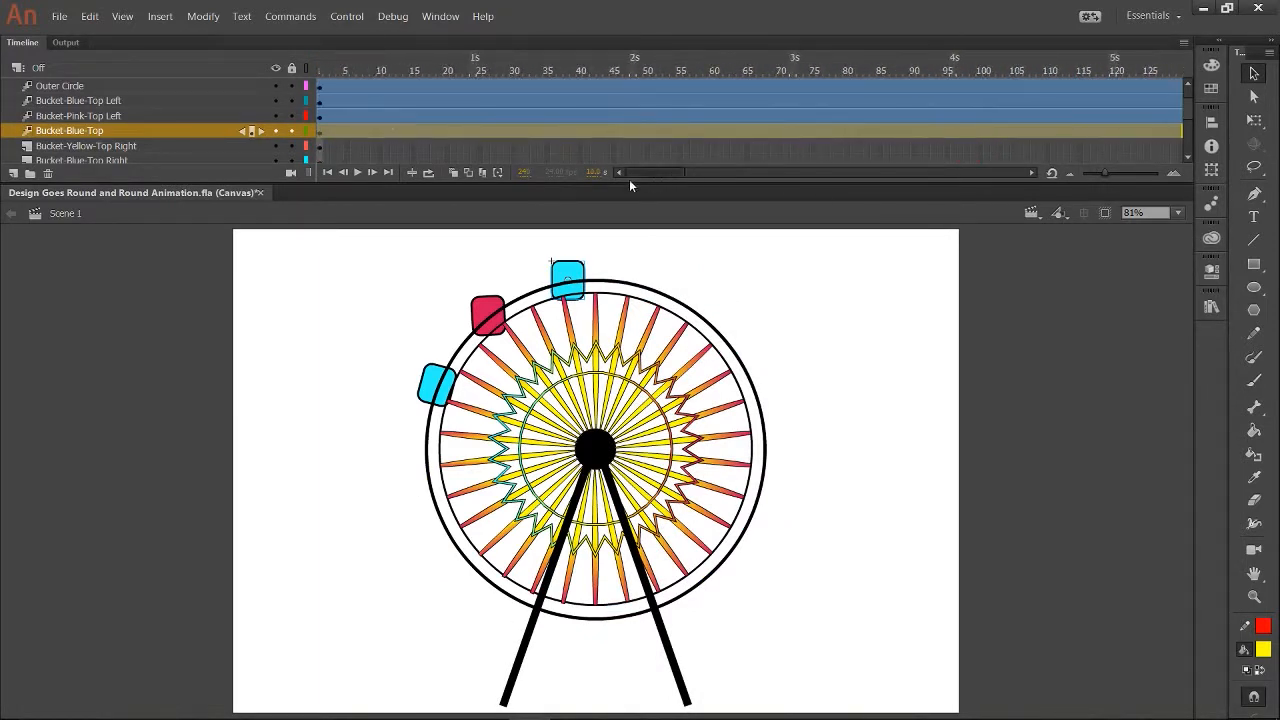
- Return to frame 1 and convert the Bucket-Yellow-Top Right layer's artwork to a movie clip symbol named Bucket-Yellow-Top Right
left_click(140, 146)
left_click(317, 70)
double_click(142, 145)
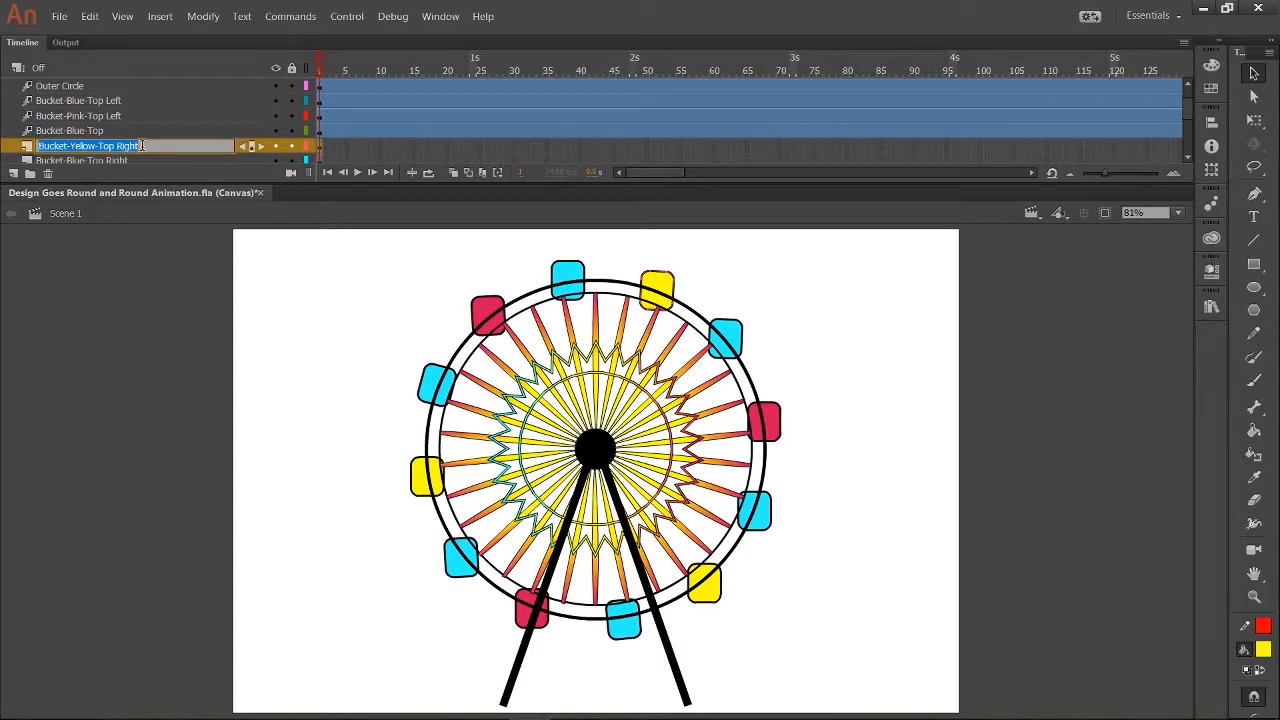
key("Return")
key("F8")
key("Return")
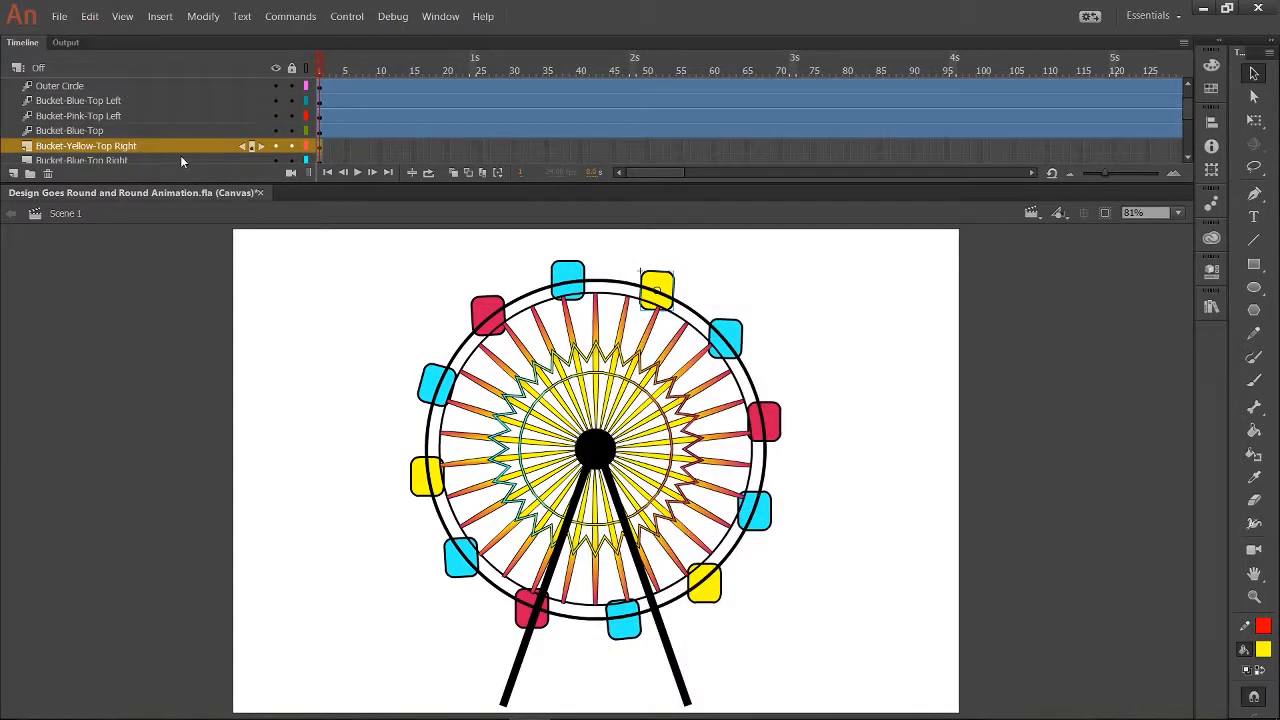
- Create a motion tween on the Bucket-Yellow-Top Right layer and extend its span to frame 240
left_click(184, 38)
left_click_drag(475, 147, 1005, 100)
left_click_drag(712, 177, 640, 176)
- At frame 1, convert the Bucket-Blue-Top Right layer's artwork to a movie clip symbol with the layer's name and give it a motion tween spanning to frame 240
left_click(320, 69)
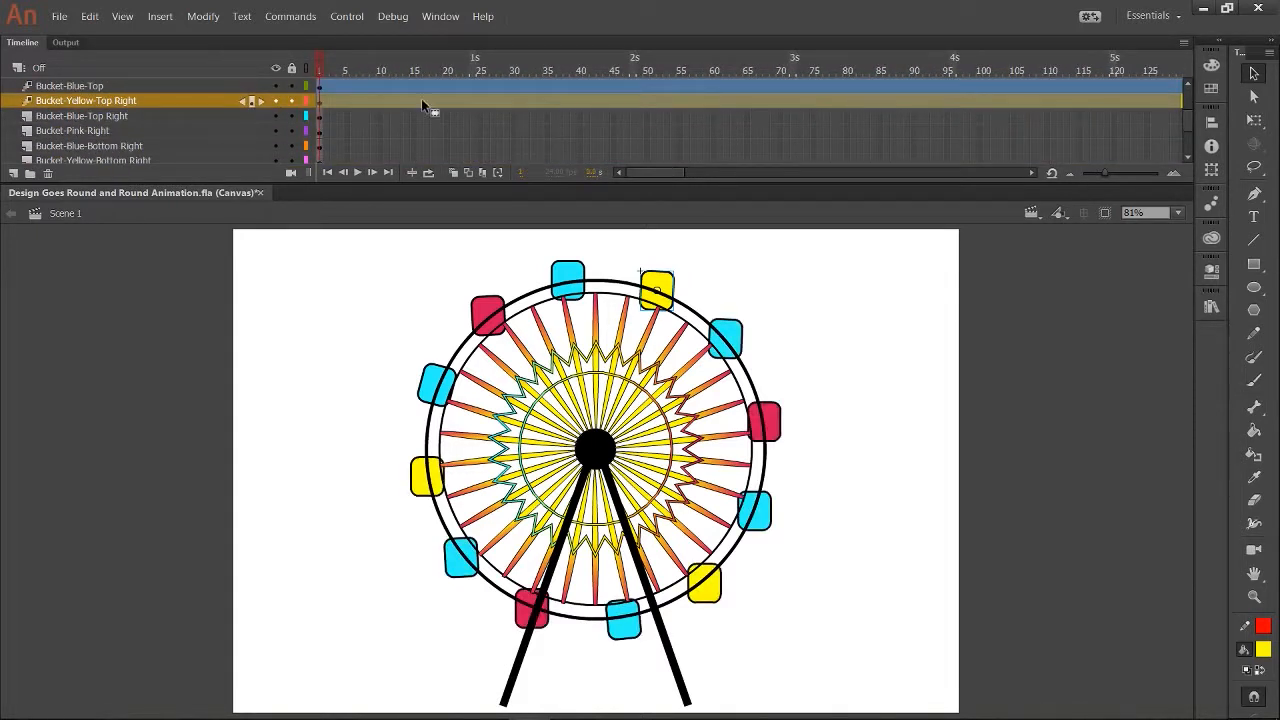
scroll(368, 146, "up", 2)
left_click(168, 148)
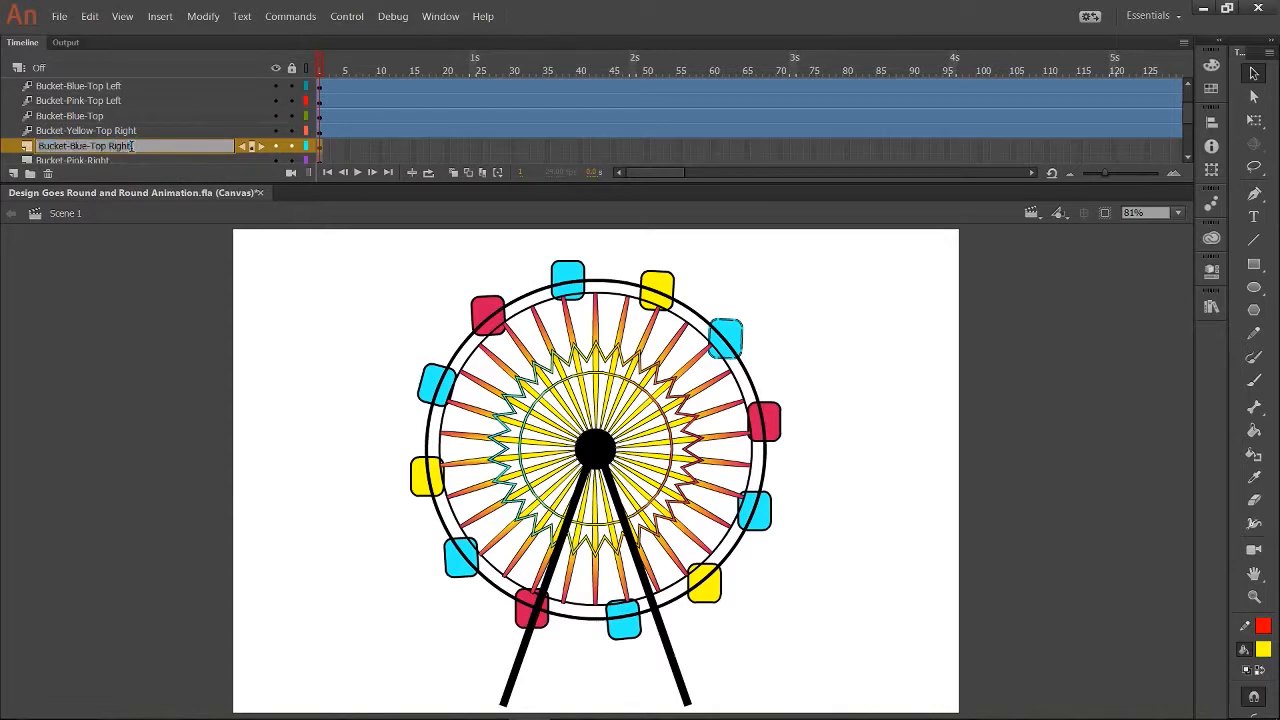
key("F8")
key("Return")
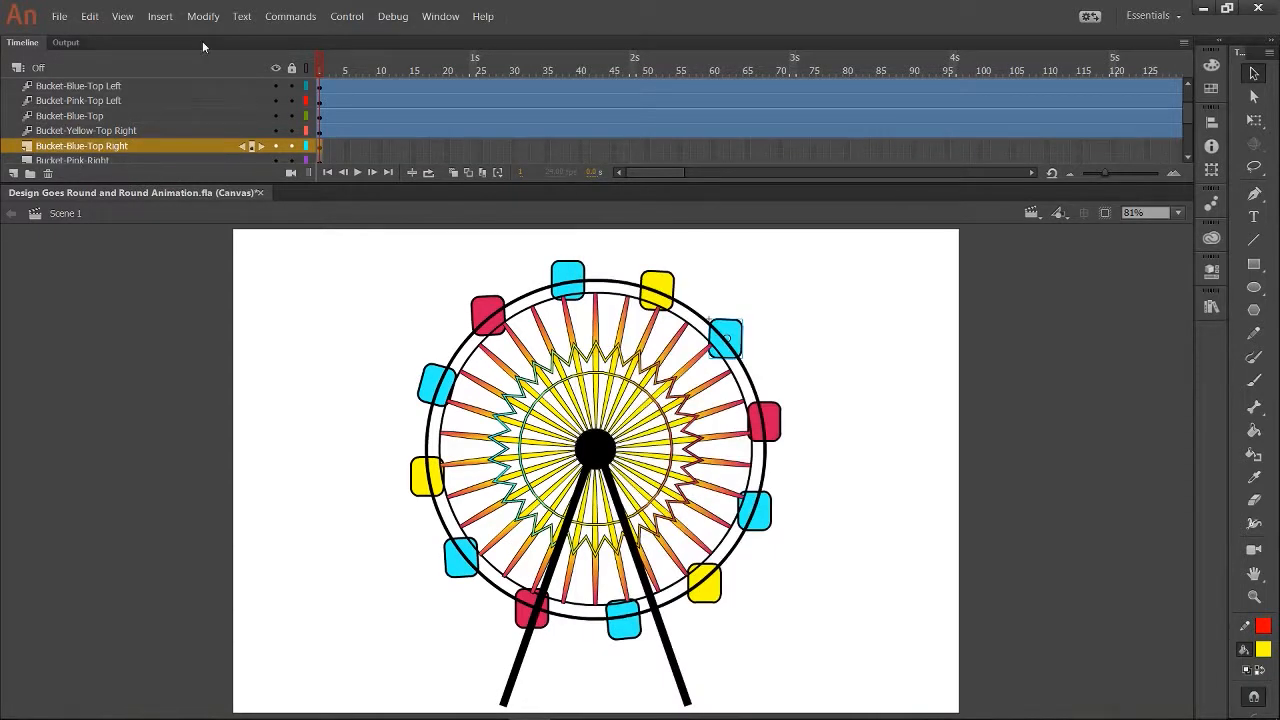
left_click_drag(474, 146, 982, 153)
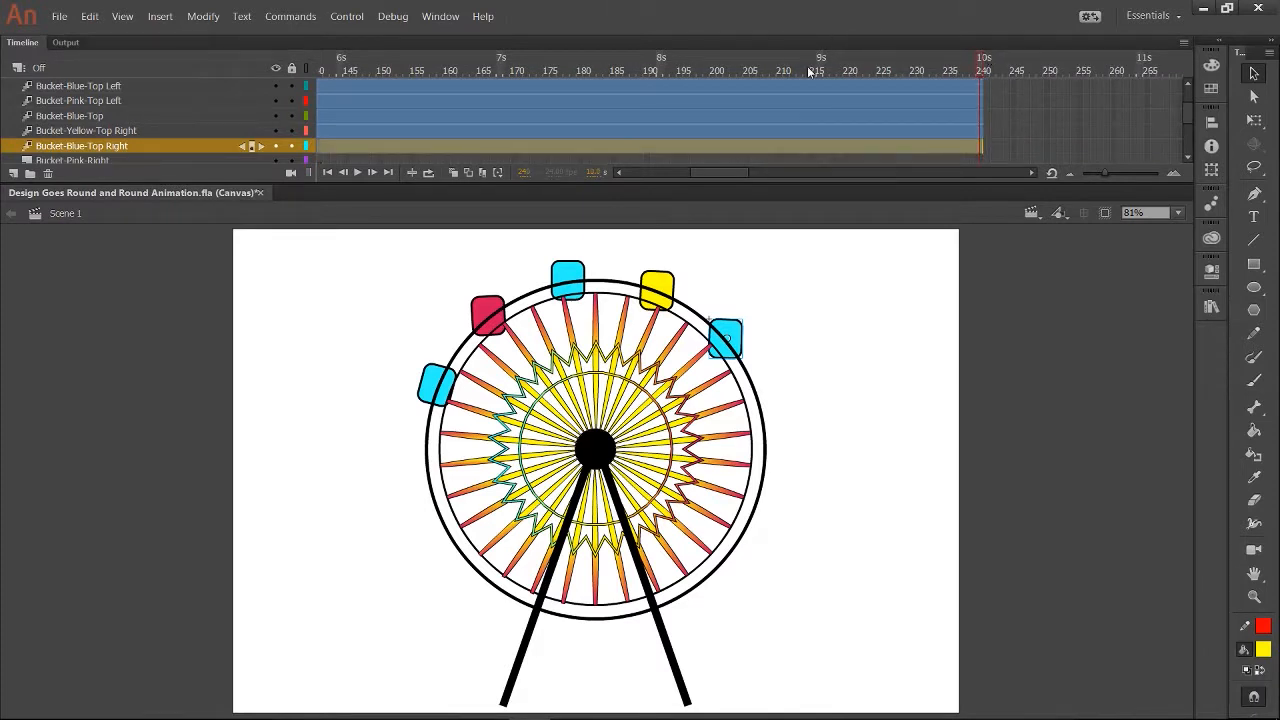
- Return to frame 1 and convert the Bucket-Pink-Right layer's artwork to a movie clip symbol named Bucket-Pink-Right
left_click(528, 173)
type("1")
key("Return")
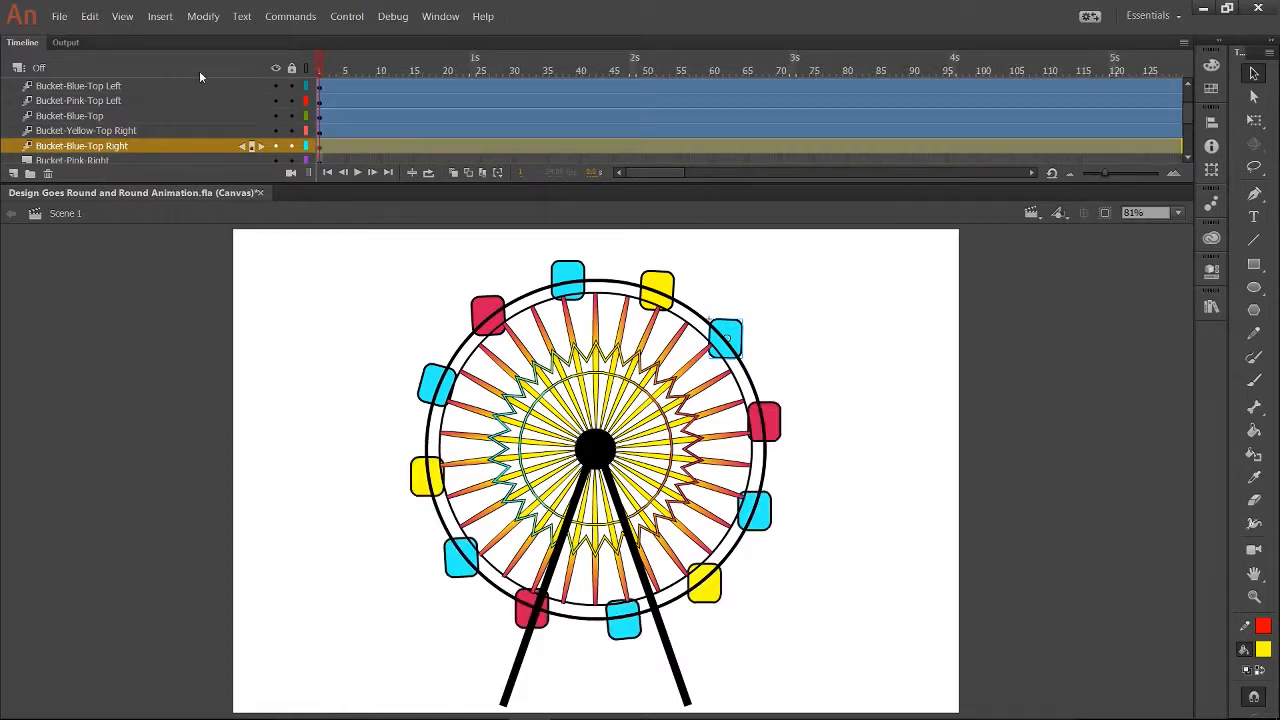
scroll(141, 133, "down", 1)
left_click(127, 130)
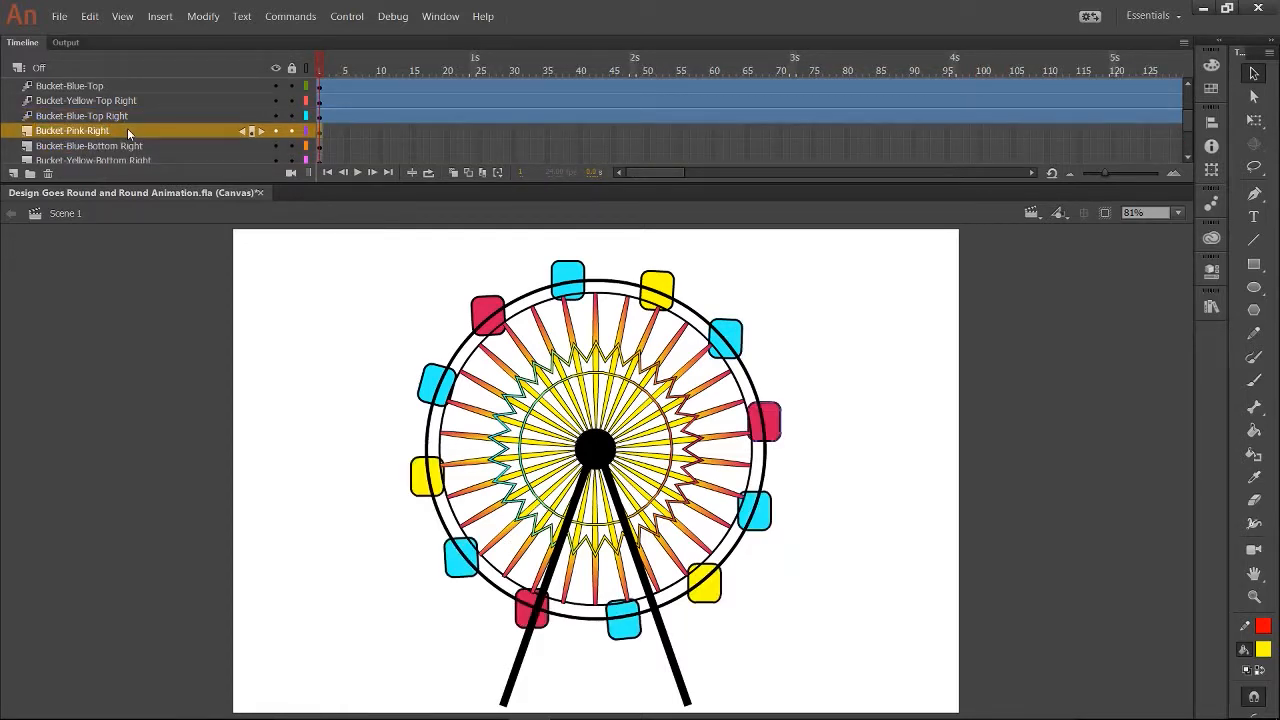
key("F8")
type("Bucket-Pink-Right")
key("Return")
- Create a motion tween on the Bucket-Pink-Right layer and extend its span to frame 240
key("ctrl+shift+m")
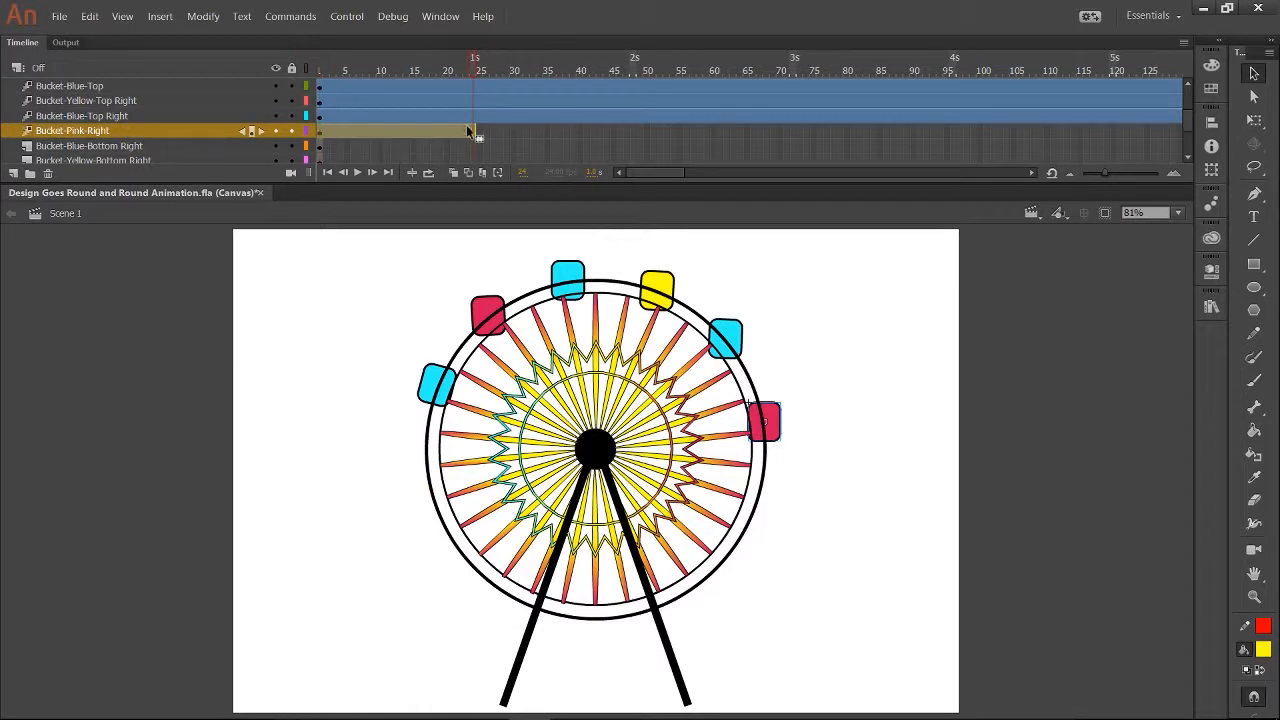
left_click_drag(474, 131, 983, 131)
- Return to frame 1 and convert the Bucket-Blue-Bottom Right layer's artwork to a movie clip symbol named Bucket-Blue-Bottom Right
key("shift+comma")
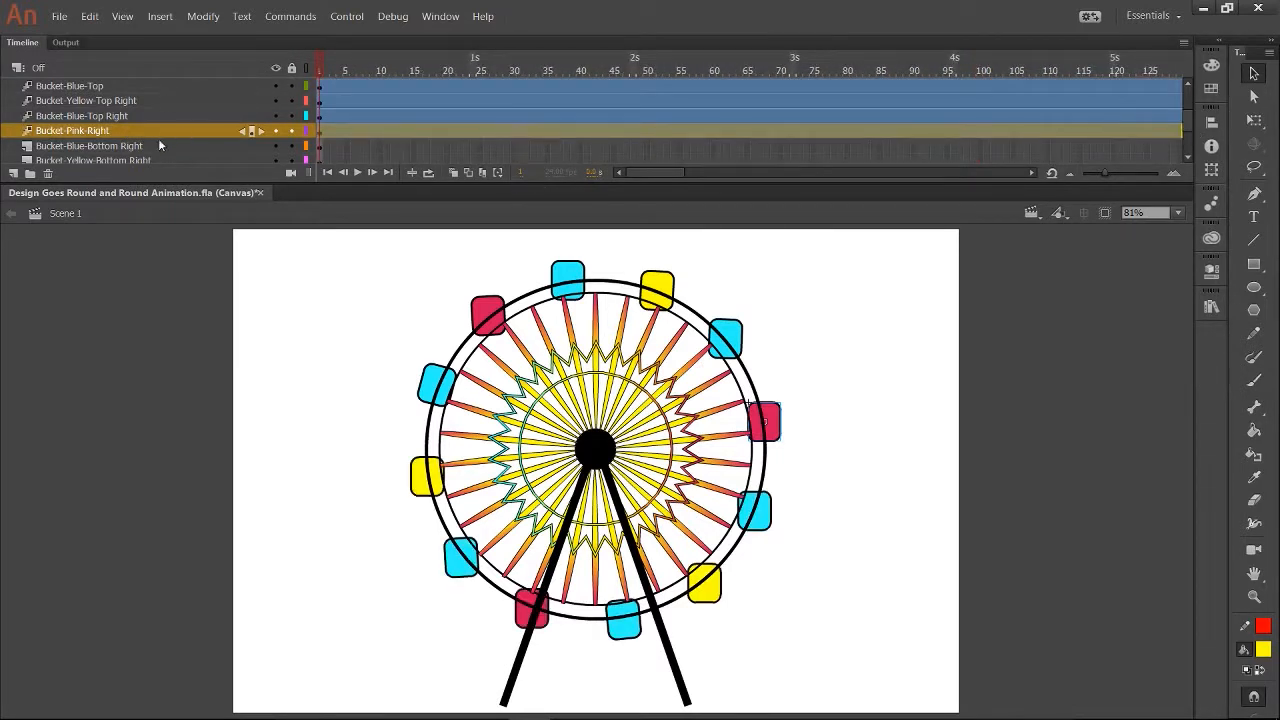
left_click(157, 145)
key("F8")
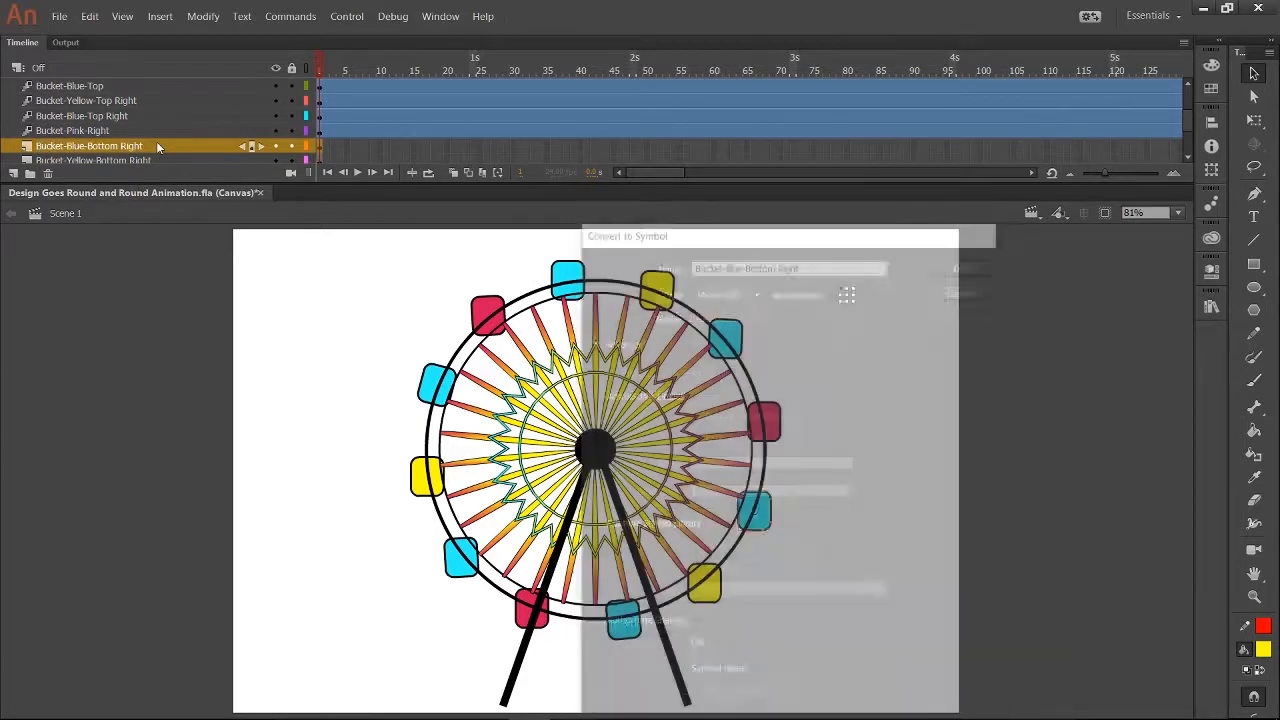
key("Return")
- Create a motion tween on the Bucket-Blue-Bottom Right layer and extend its span to frame 240
left_click(160, 16)
left_click(190, 58)
left_click_drag(474, 147, 980, 120)
- Return to frame 1 and convert the Bucket-Yellow-Bottom Right layer's artwork to a movie clip symbol named Bucket-Yellow-Bottom Right
left_click(524, 173)
type("1")
key("Return")
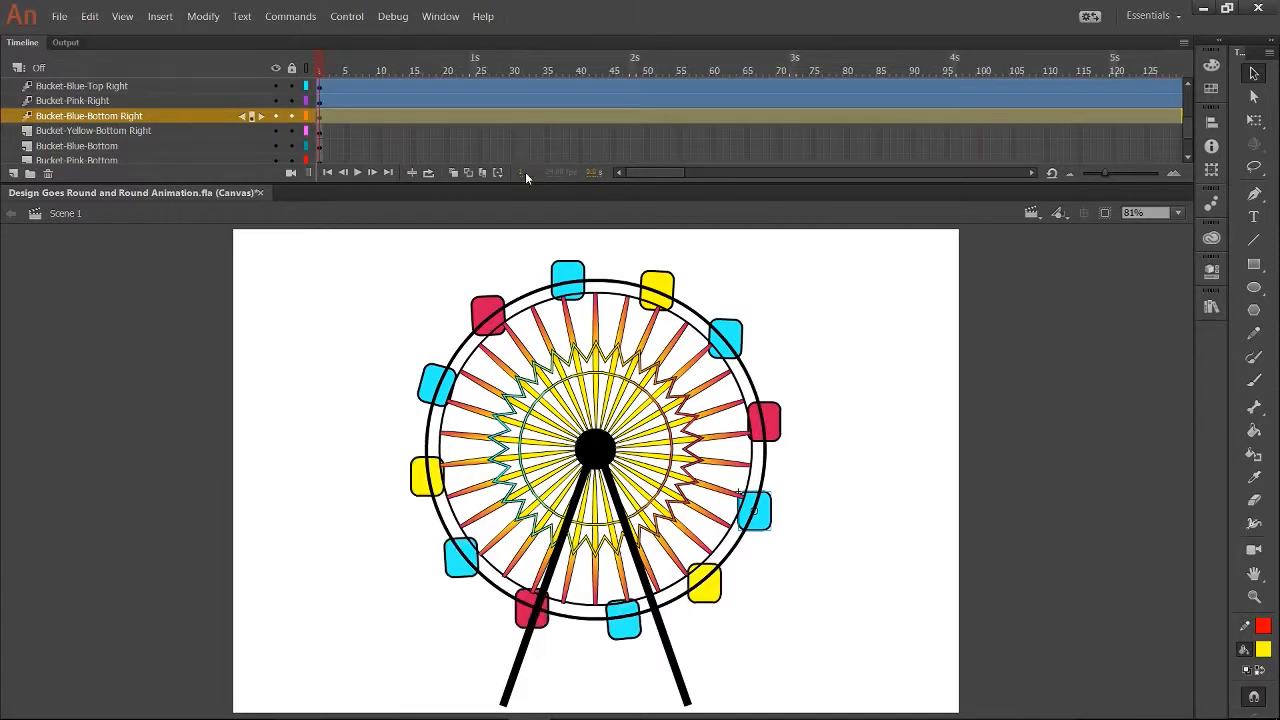
left_click(146, 131)
key("F8")
key("Return")
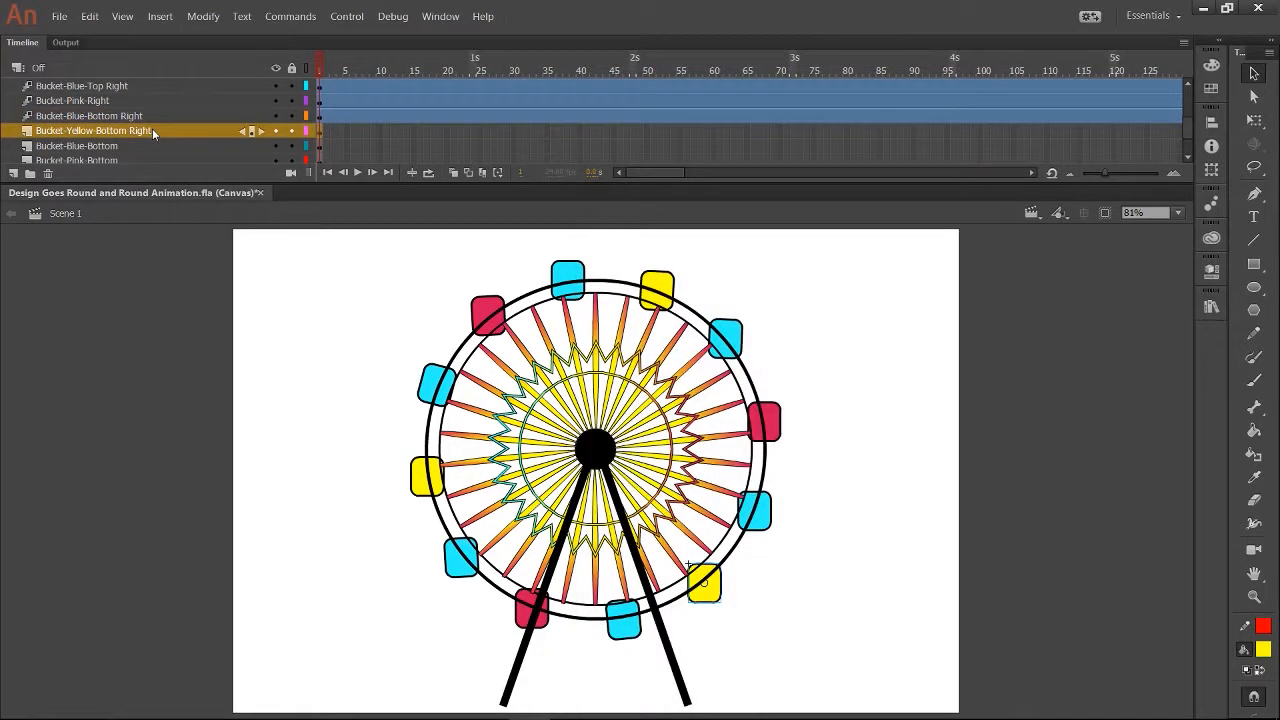
- Create a motion tween on the Bucket-Yellow-Bottom Right layer and extend its span to frame 240
key("alt+i")
key("m")
left_click_drag(474, 133, 984, 138)
left_click_drag(715, 172, 643, 173)
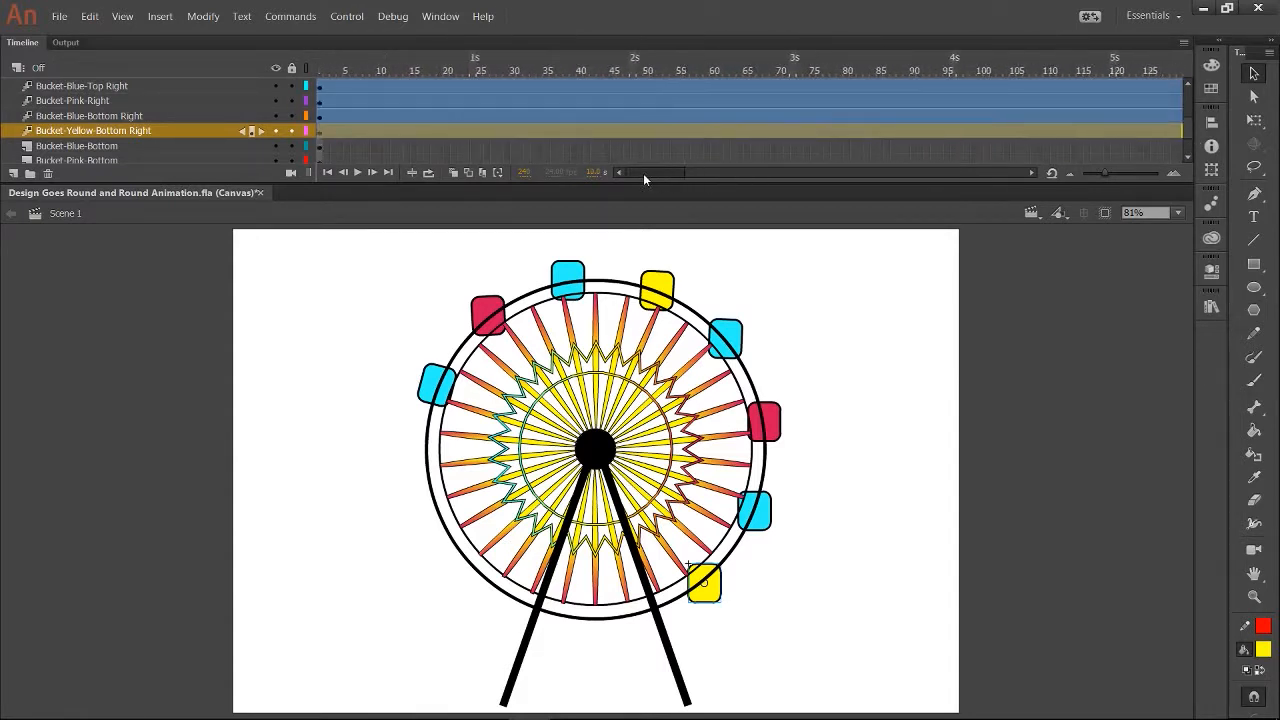
- At frame 1, convert the Bucket-Blue-Bottom layer's artwork to a movie clip symbol named Bucket-Blue-Bottom and give it a motion tween spanning to frame 240
left_click(318, 72)
double_click(135, 145)
key("Return")
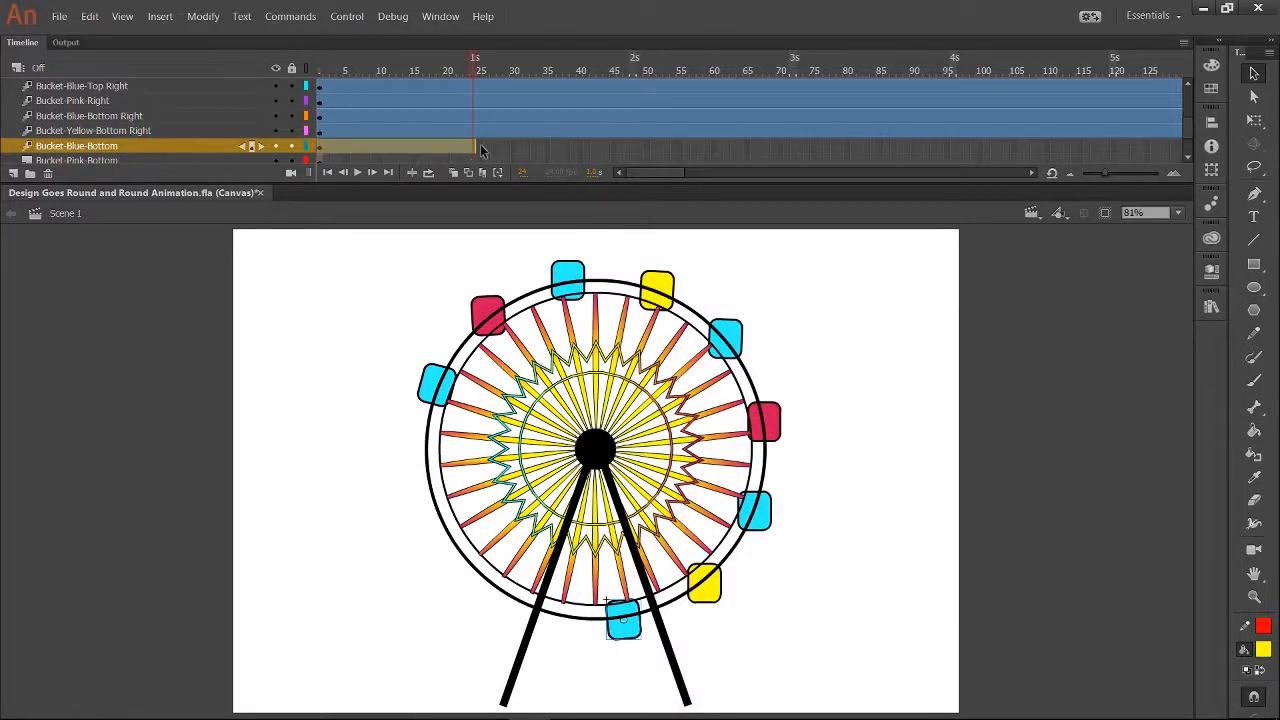
left_click_drag(477, 146, 975, 146)
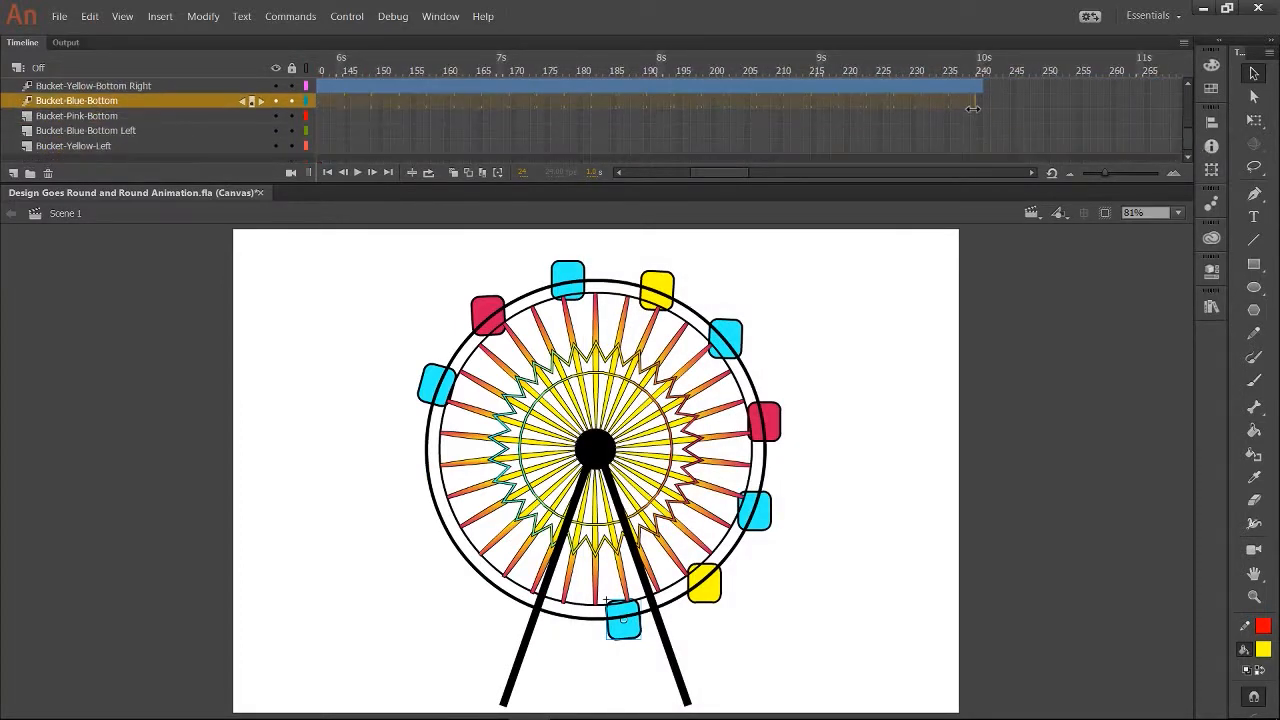
left_click_drag(975, 100, 982, 100)
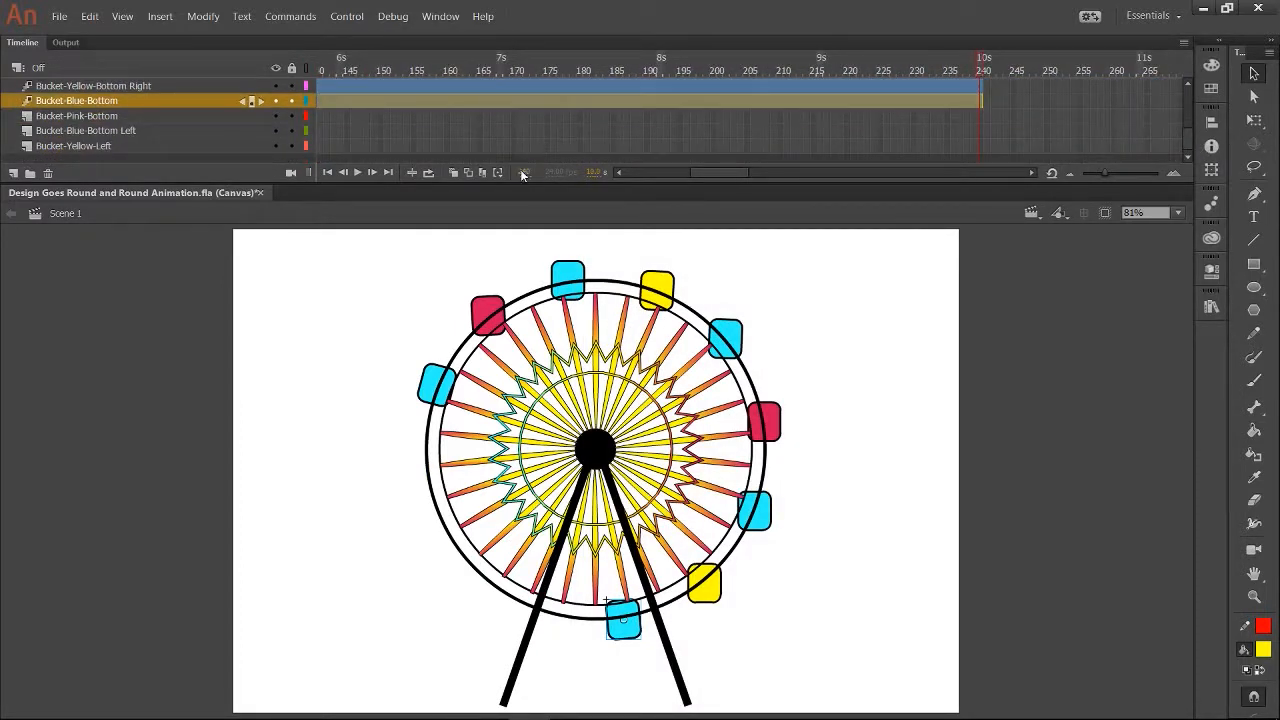
- Return to frame 1 and convert the Bucket-Pink-Bottom layer's artwork to a movie clip symbol named Bucket-Pink-Bottom
key("Return")
left_click(165, 115)
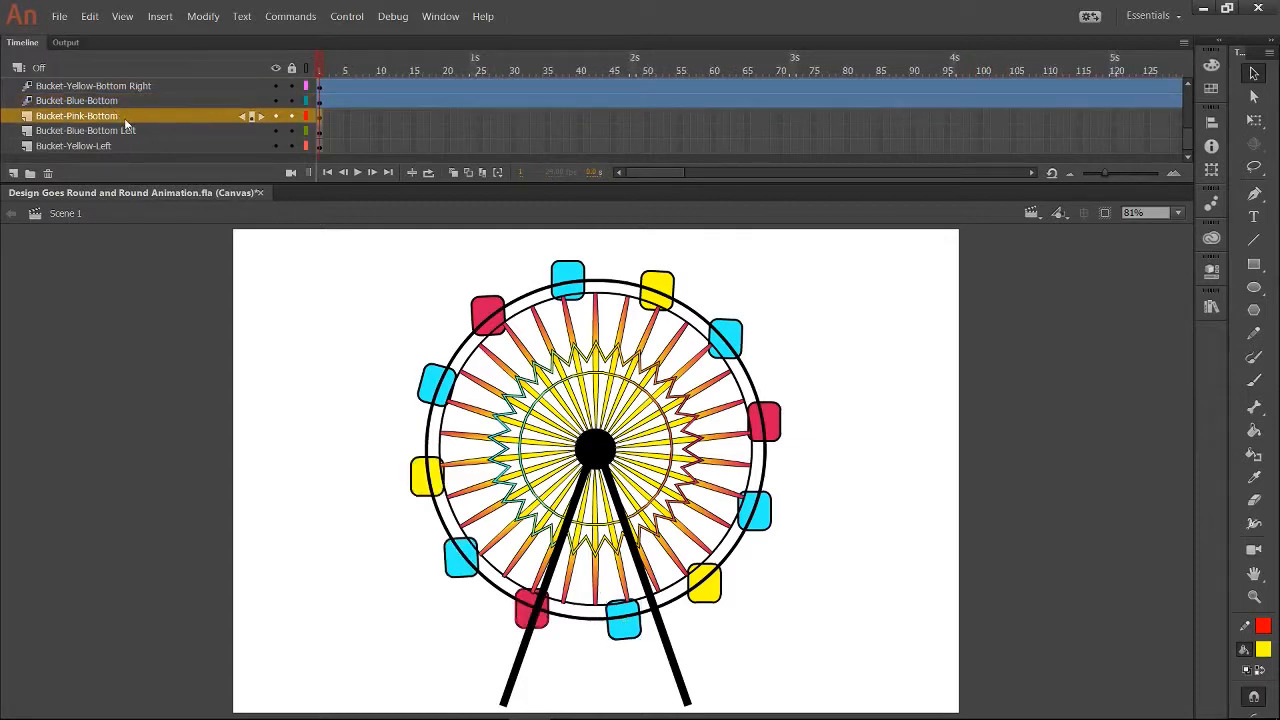
key("F8")
key("Return")
- Create a motion tween on the Bucket-Pink-Bottom layer and extend its span to frame 240
left_click(474, 115)
key("F6")
left_click_drag(490, 115, 886, 116)
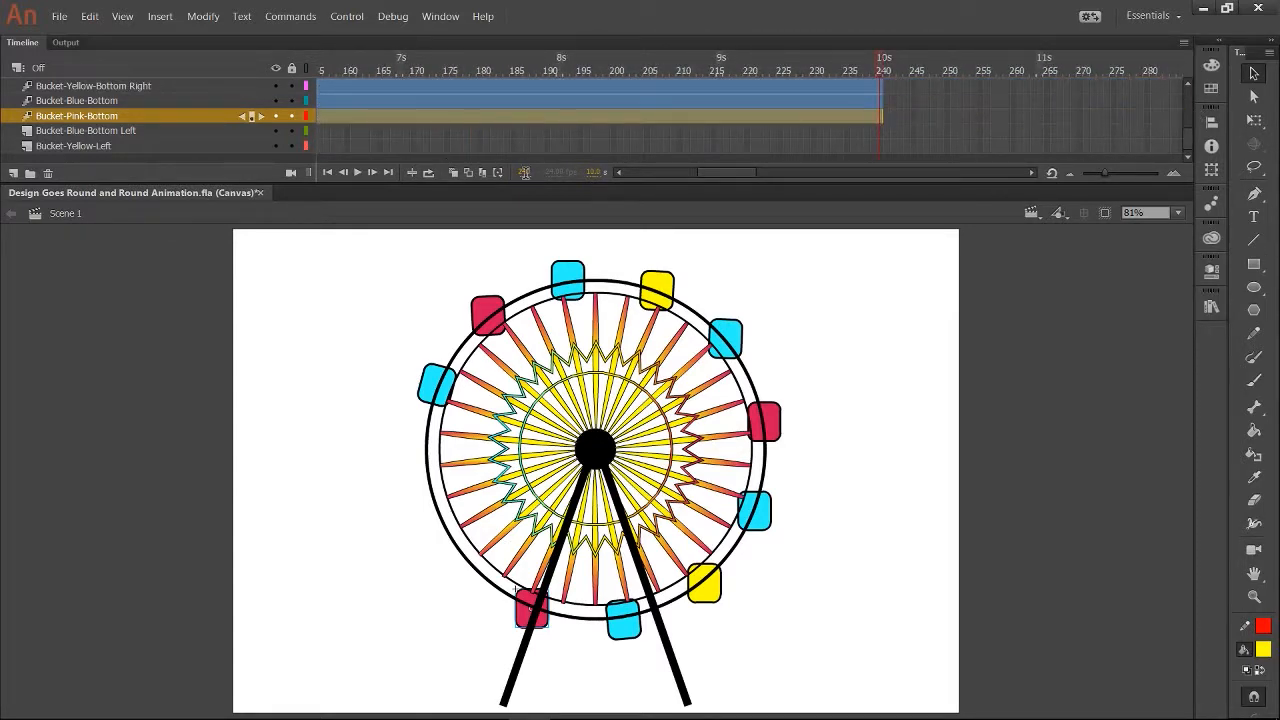
- Return to frame 1 and convert the Bucket-Blue-Bottom Left layer's artwork to a movie clip symbol named Bucket-Blue-Bottom Left
left_click(525, 173)
type("1")
key("Return")
double_click(133, 129)
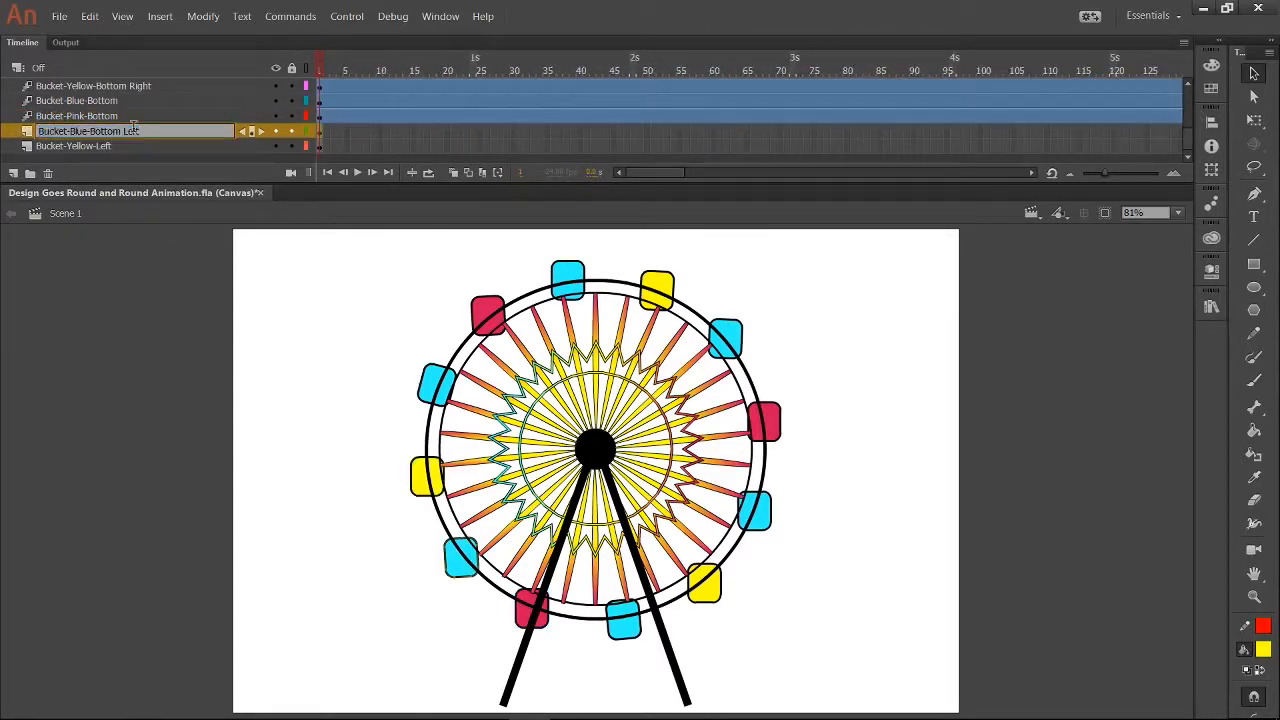
key("ctrl+c")
key("Return")
key("F8")
key("ctrl+v")
key("Return")
- Create a motion tween on the Bucket-Blue-Bottom Left layer and extend its span to frame 240
key("F6")
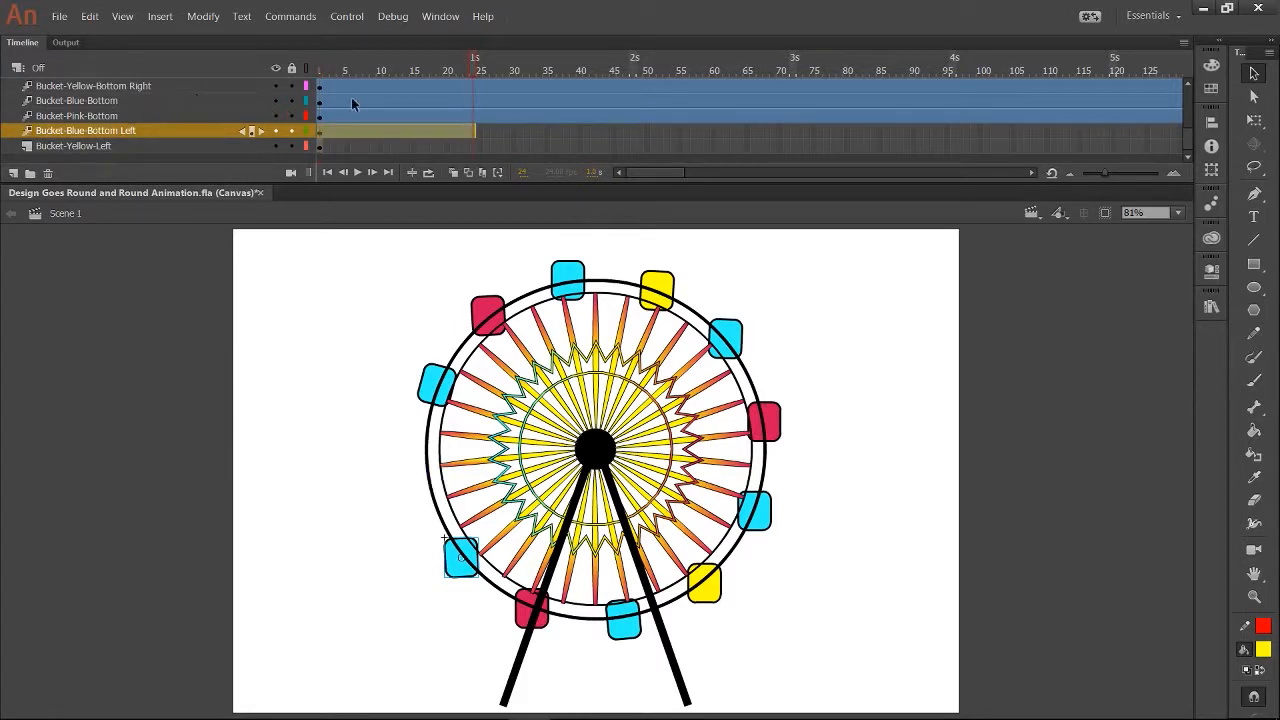
left_click_drag(475, 130, 983, 144)
- Return to frame 1 and convert the Bucket-Yellow-Left layer's artwork to a movie clip symbol named Bucket-Yellow-Left
left_click(525, 172)
type("1")
key("Return")
left_click(116, 146)
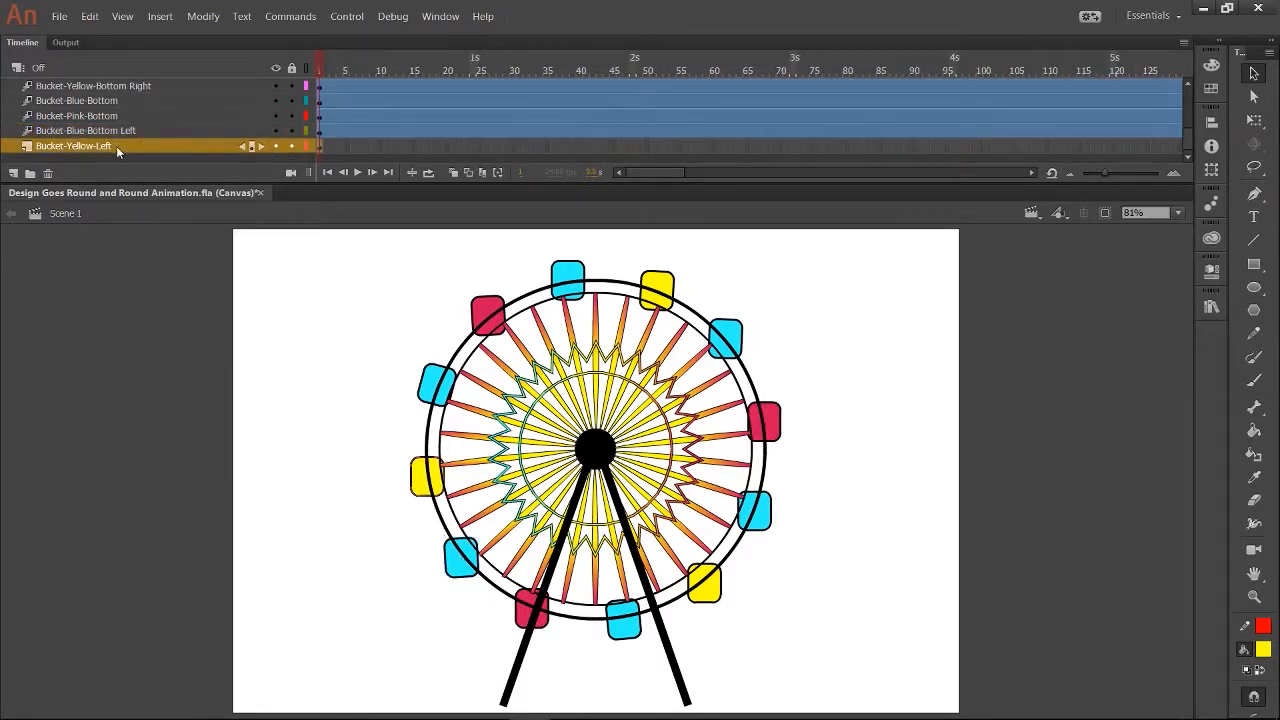
double_click(116, 146)
key("ctrl+c")
key("Return")
key("F8")
key("ctrl+v")
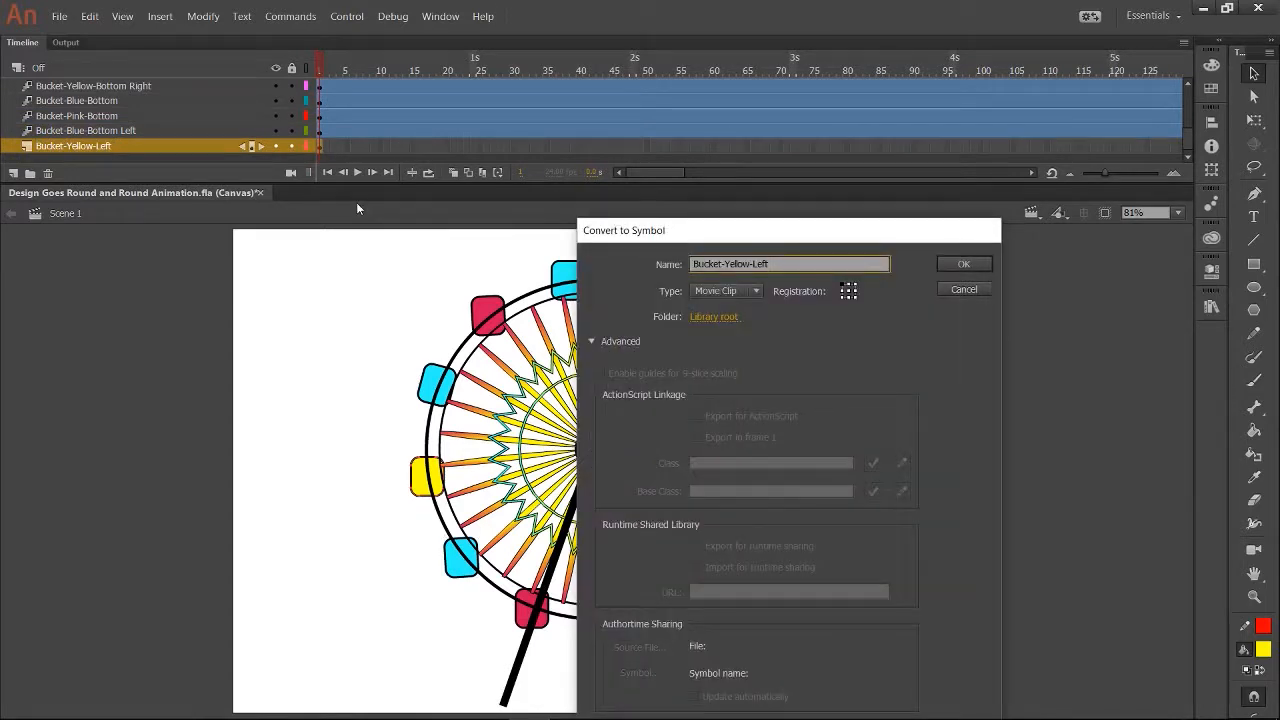
key("Return")
- Create a motion tween on the Bucket-Yellow-Left layer and extend its span to frame 240
left_click(476, 146)
key("F5")
left_click_drag(546, 151, 986, 134)
- Return to frame 1 and scrub the playhead to about frame 37 to check all layers on the stage
left_click(520, 173)
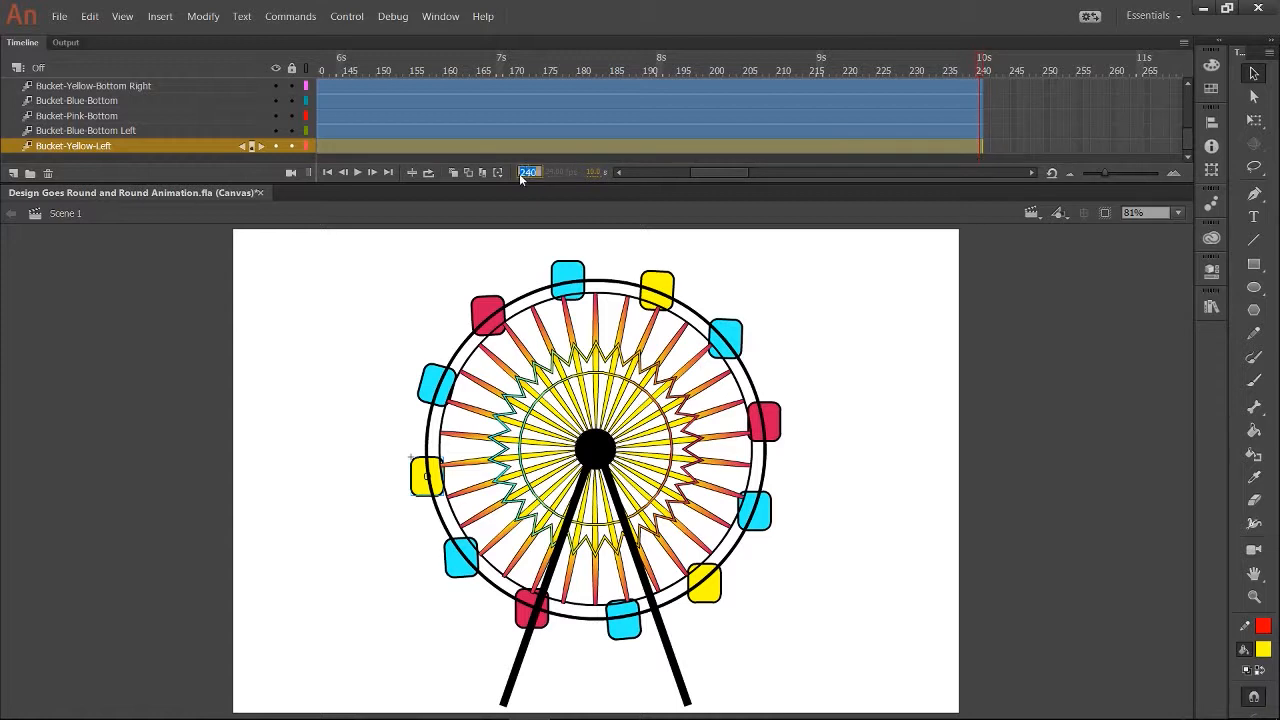
type("1")
key("Return")
left_click_drag(319, 72, 558, 77)
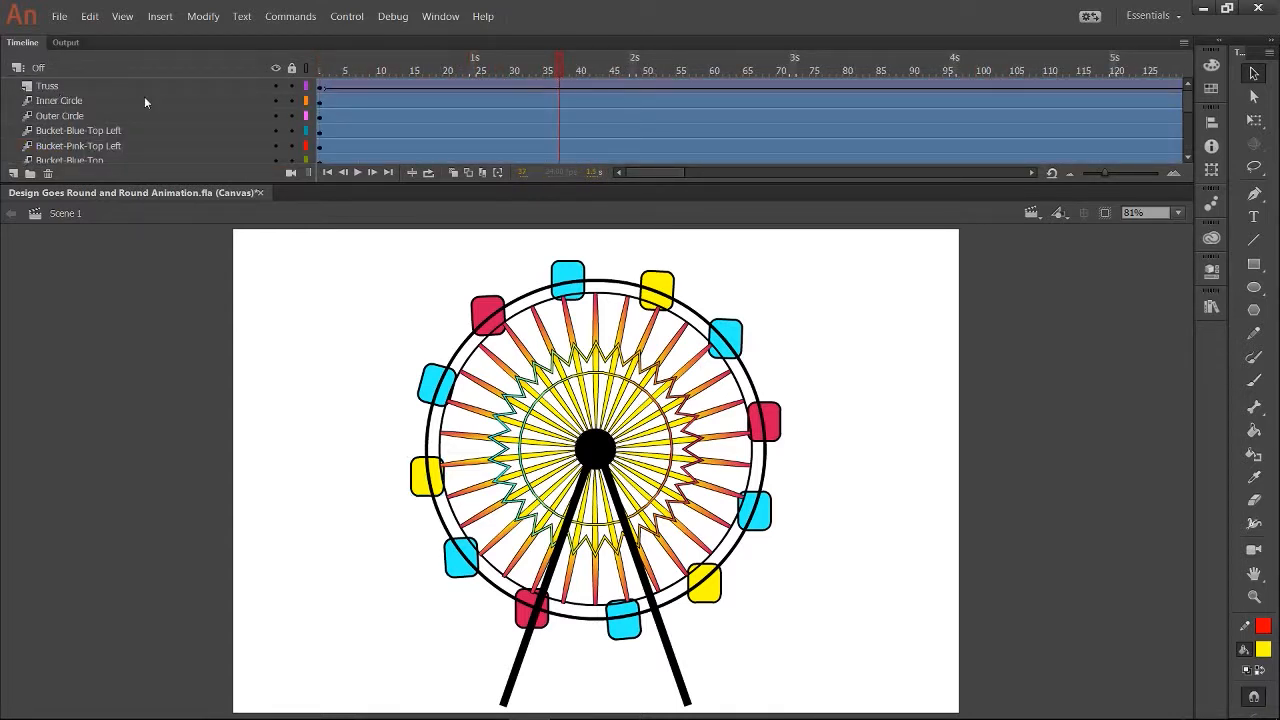
- Insert a keyframe at frame 37 on the Inner Circle layer and all the bucket layers, excluding Outer Circle
left_click(68, 130)
scroll(70, 125, "down", 3)
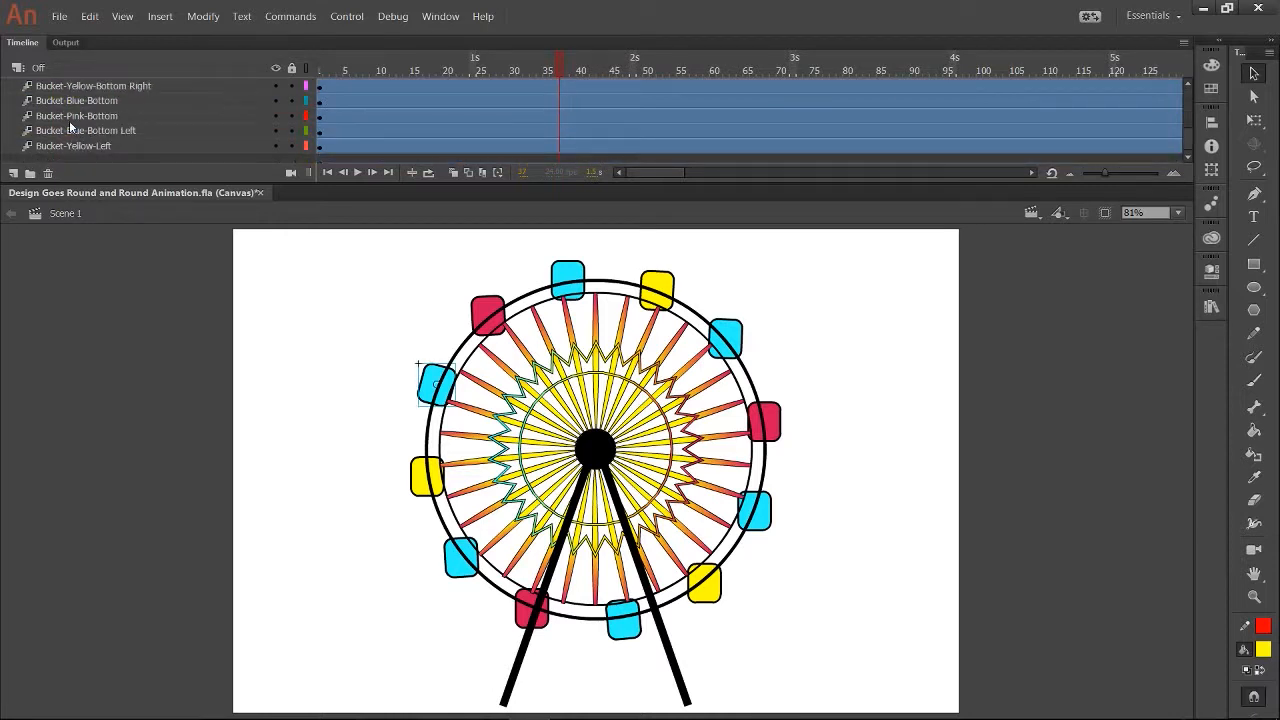
left_click(72, 147, "shift")
scroll(70, 140, "up", 3)
left_click(75, 100, "ctrl")
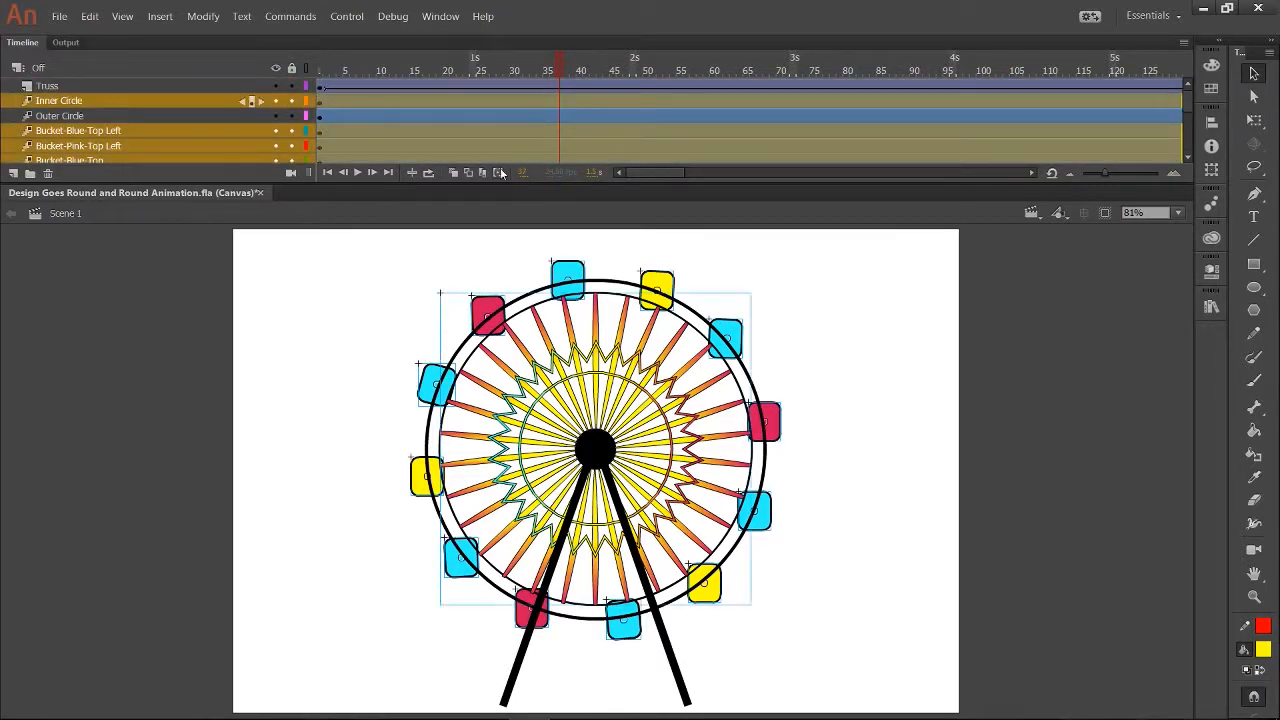
left_click(165, 15)
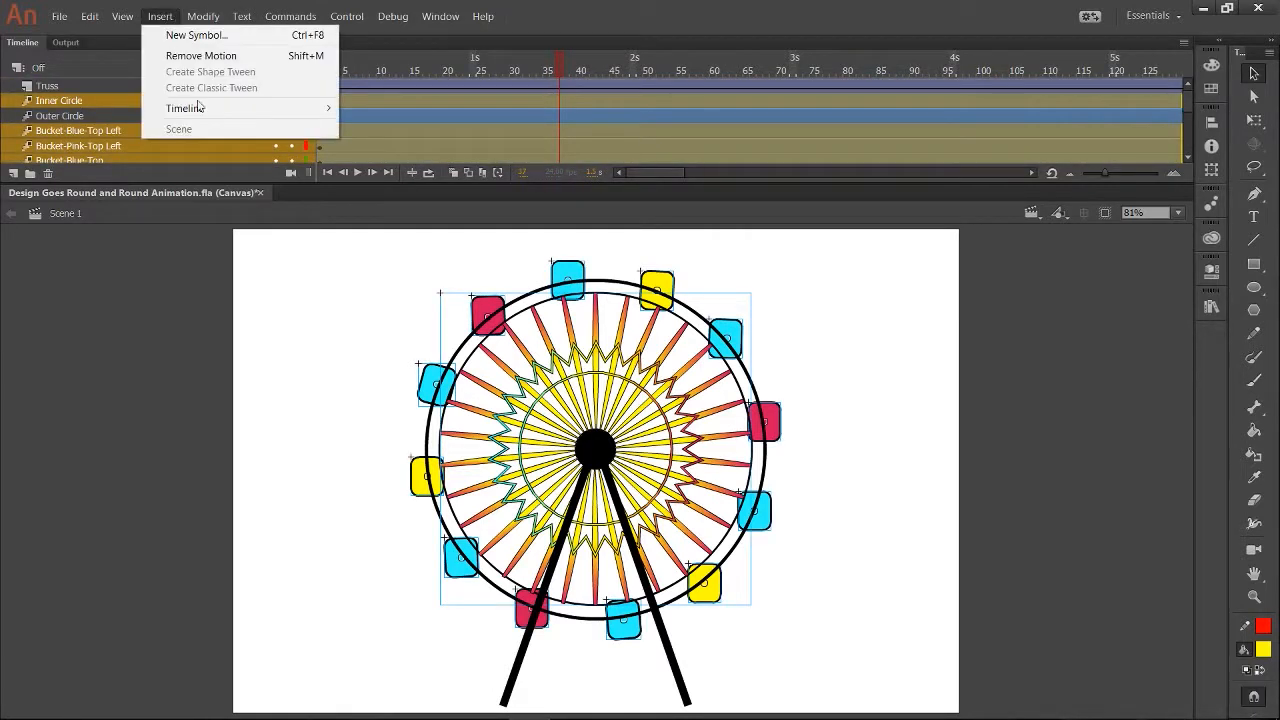
mouse_move(230, 108)
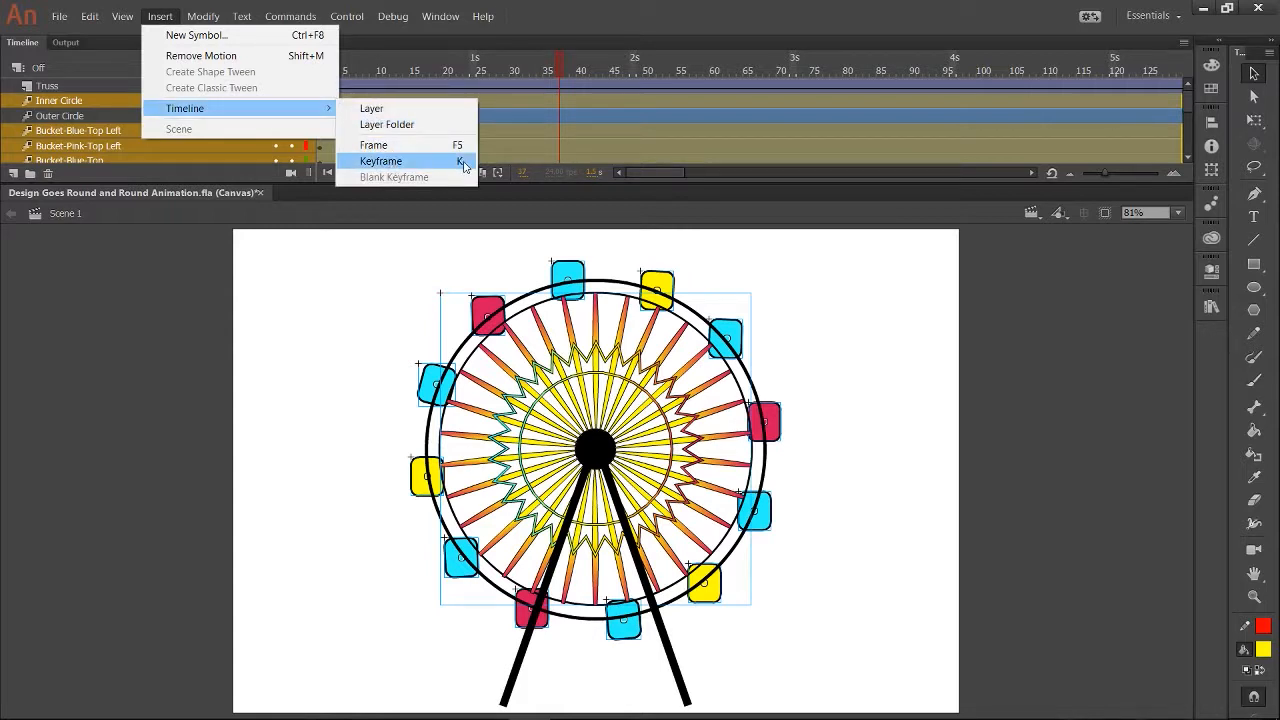
left_click(400, 162)
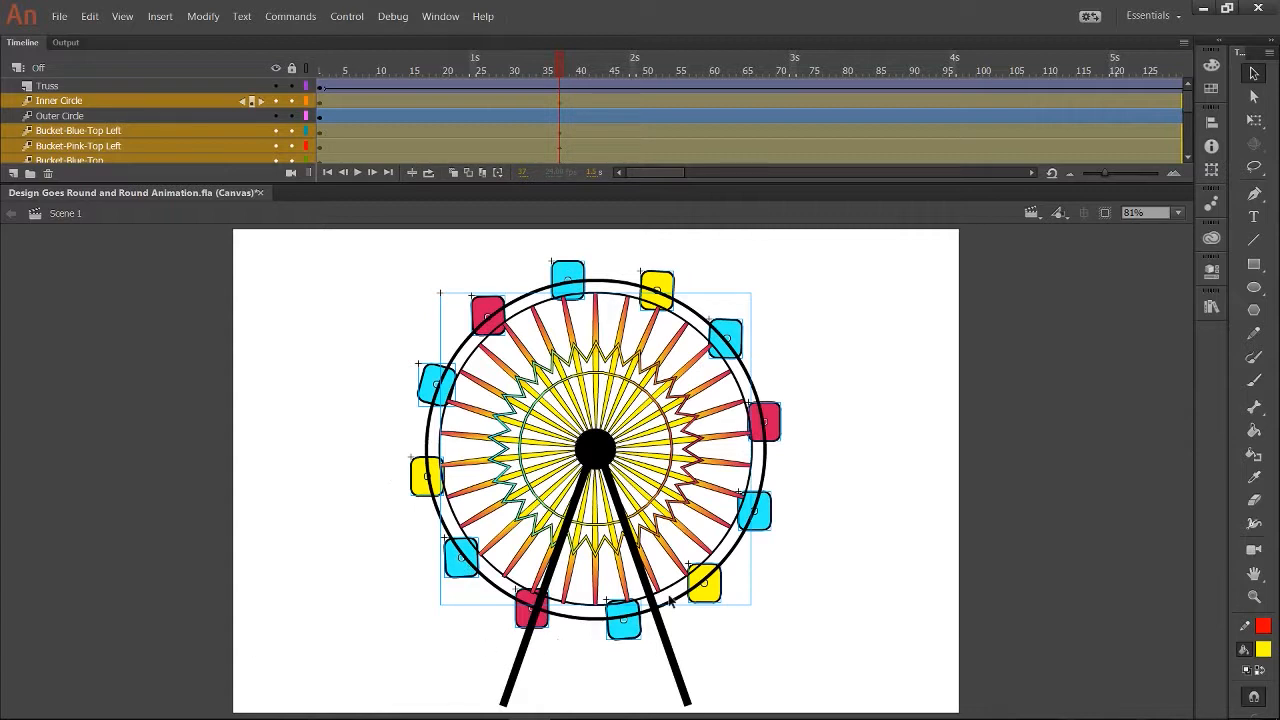
- Rotate the selected inner circle and buckets about 15 degrees clockwise at frame 37 with Free Transform, and play back the motion
left_click(1254, 119)
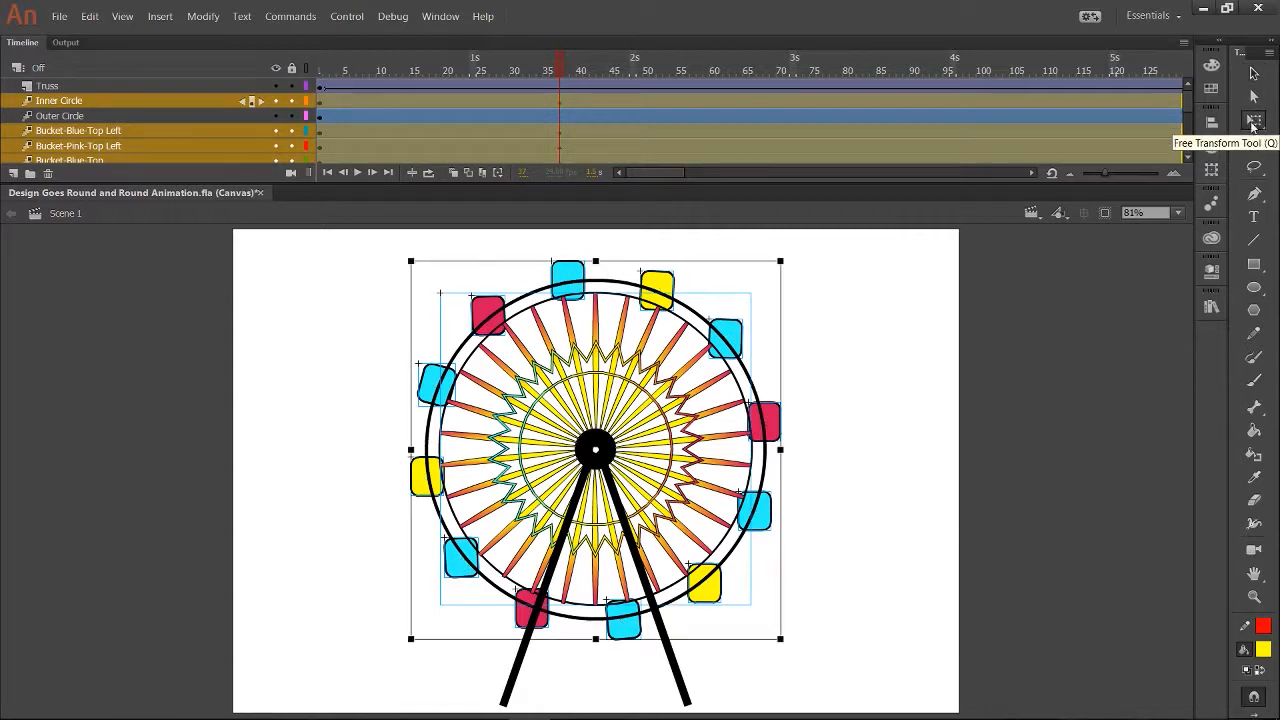
mouse_move(932, 716)
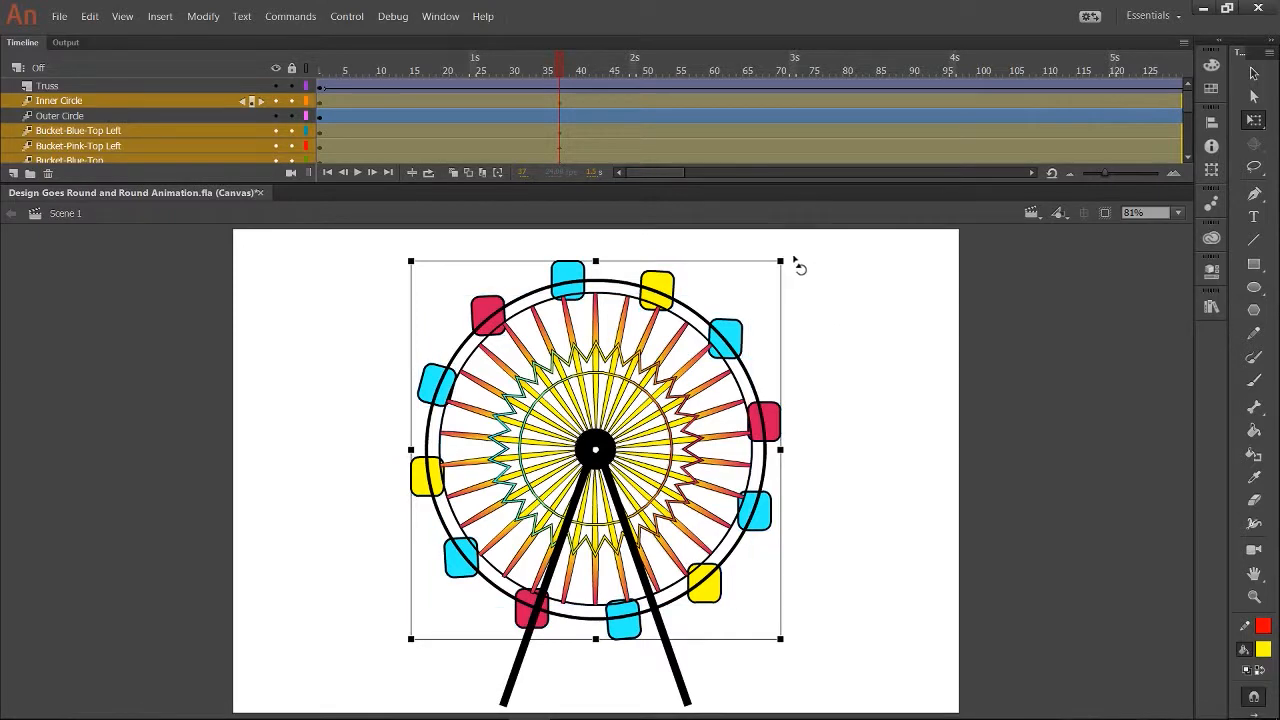
left_click_drag(800, 264, 826, 309)
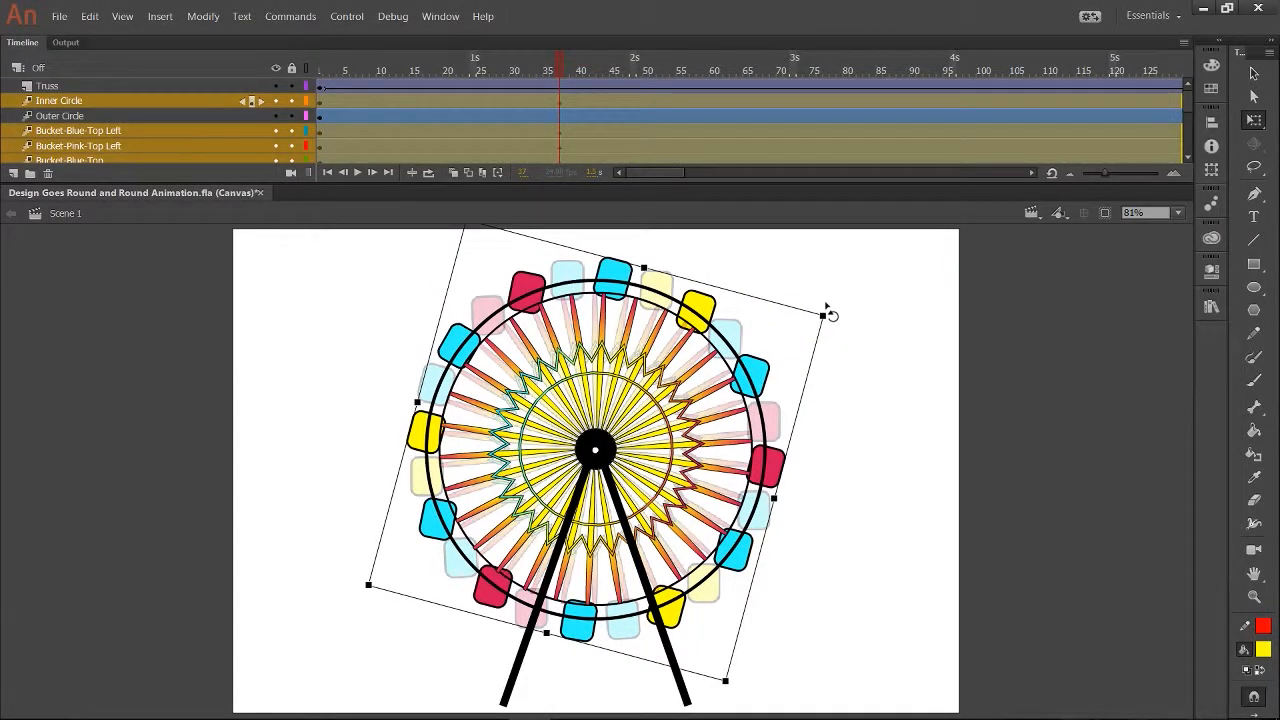
left_click_drag(826, 312, 826, 312)
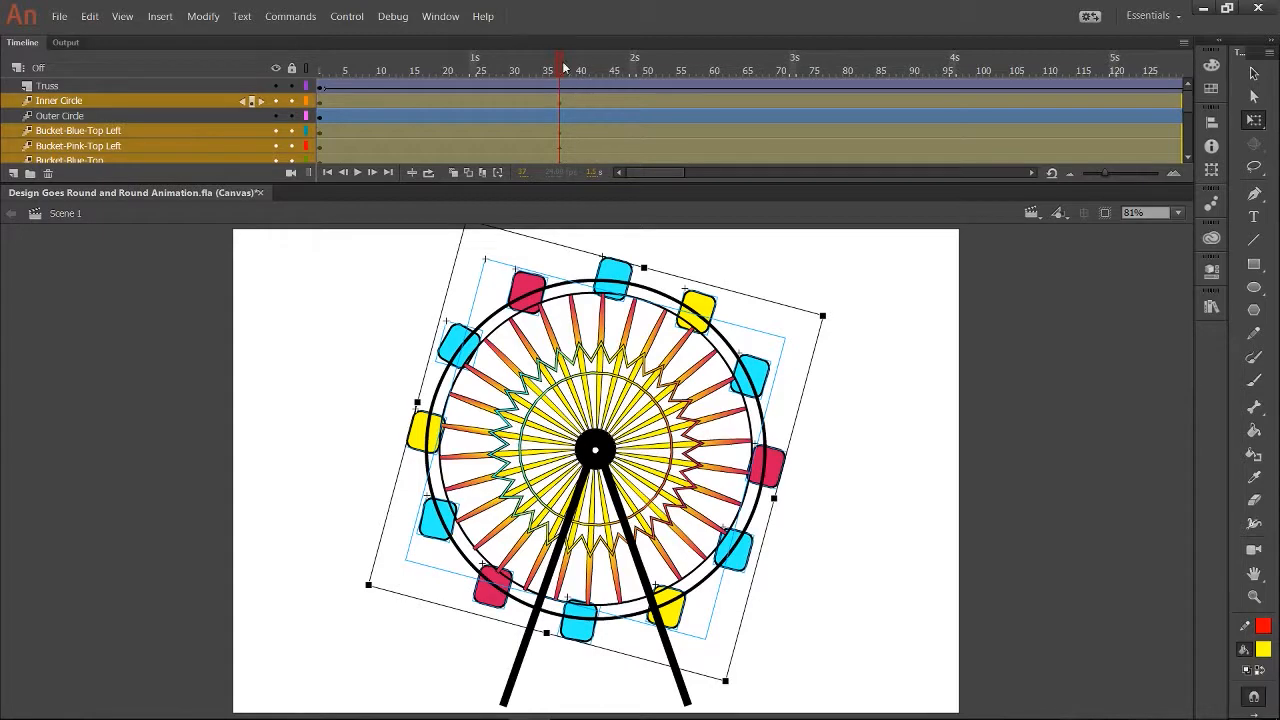
key("Return")
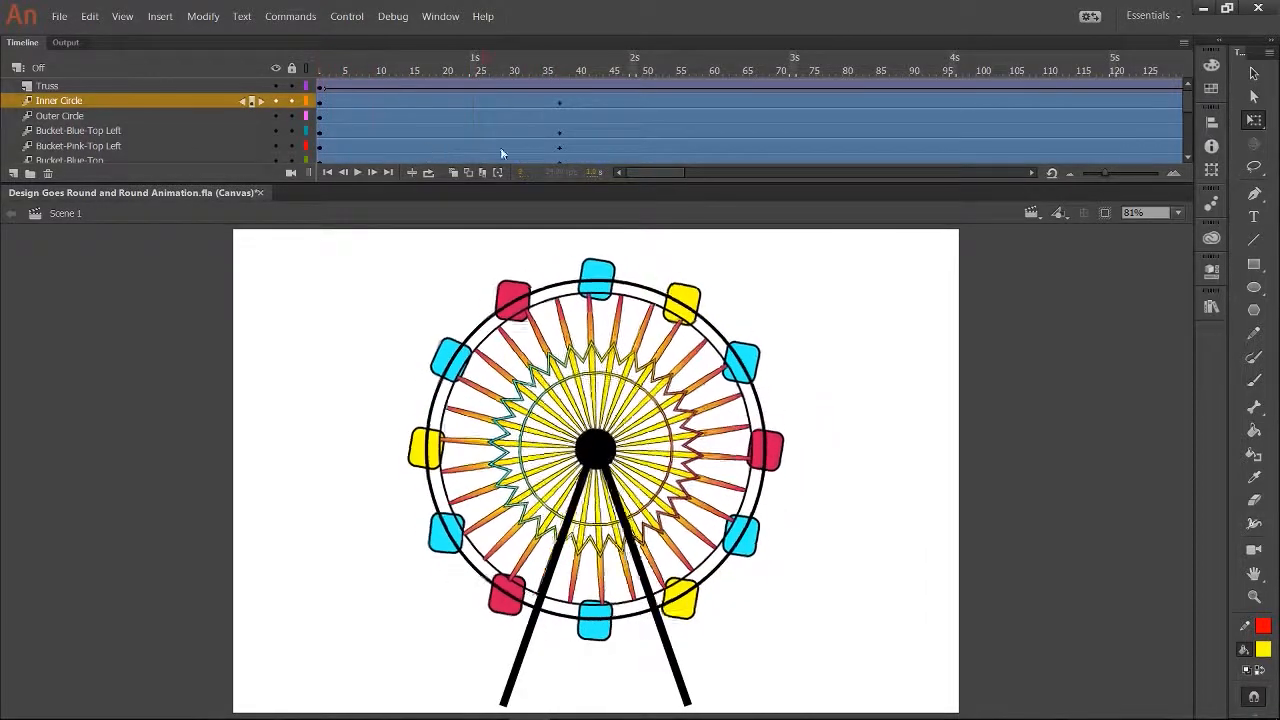
key("Return")
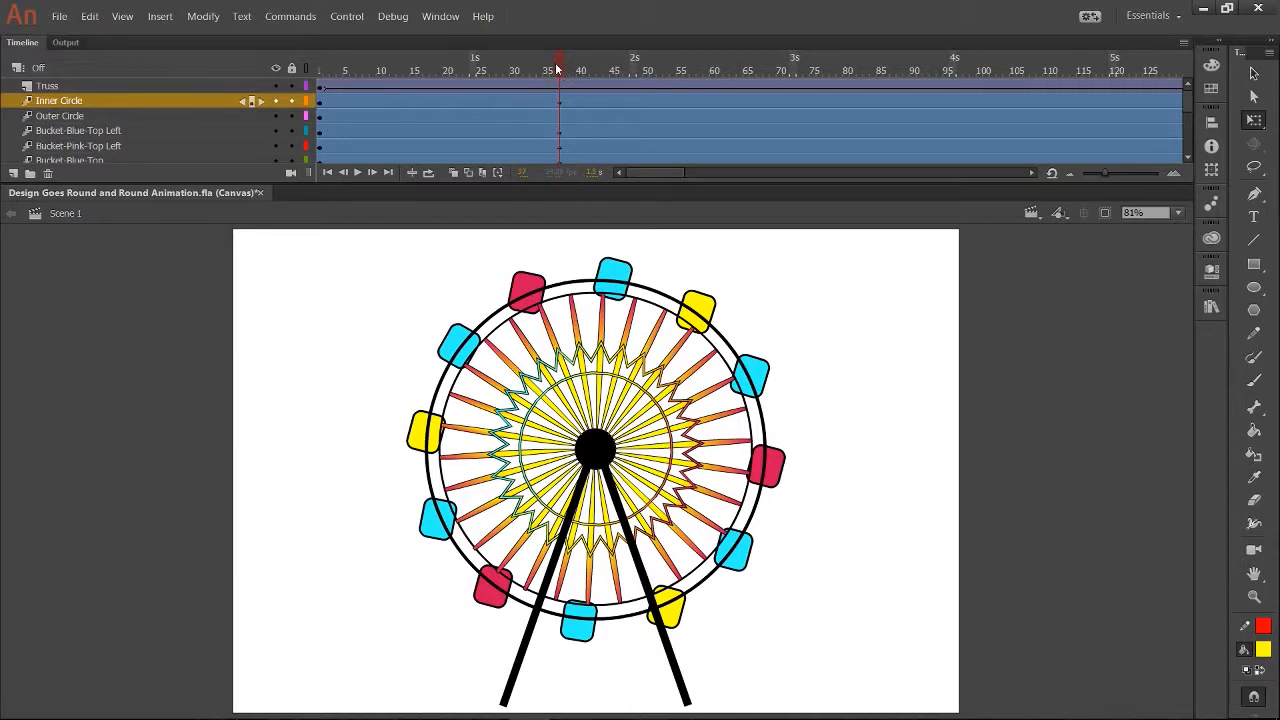
- At frame 72, rotate the Inner Circle and all bucket layers together about 15 degrees further clockwise using Free Transform
left_click_drag(557, 70, 788, 82)
left_click_drag(787, 84, 792, 79)
left_click(102, 131)
scroll(103, 147, "down", 3)
left_click(102, 147, "shift")
scroll(103, 145, "up", 3)
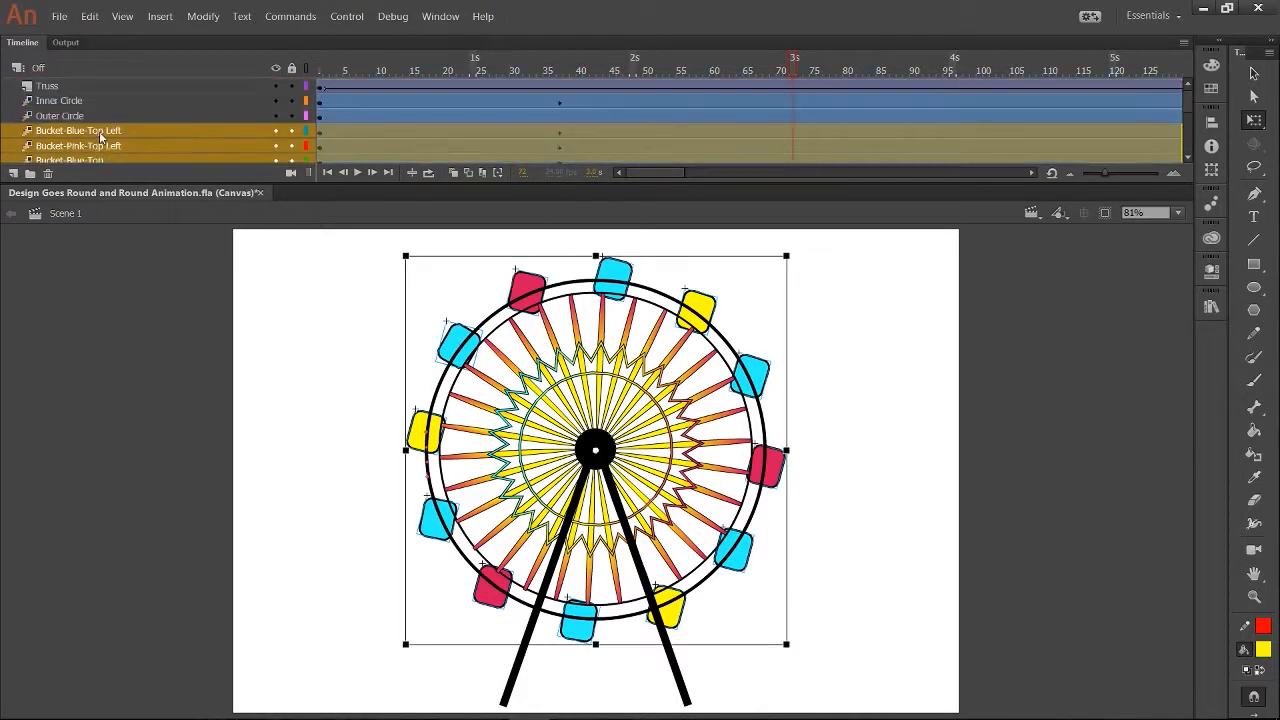
left_click(102, 102, "ctrl")
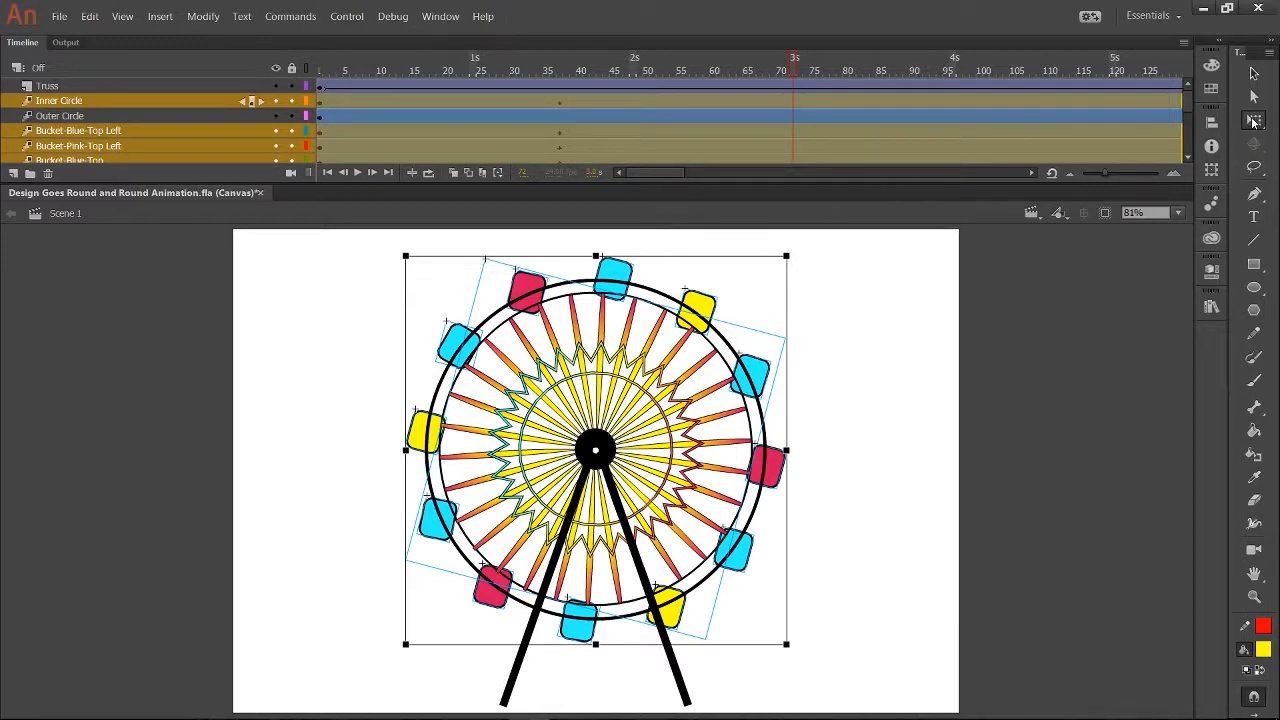
left_click(1248, 124)
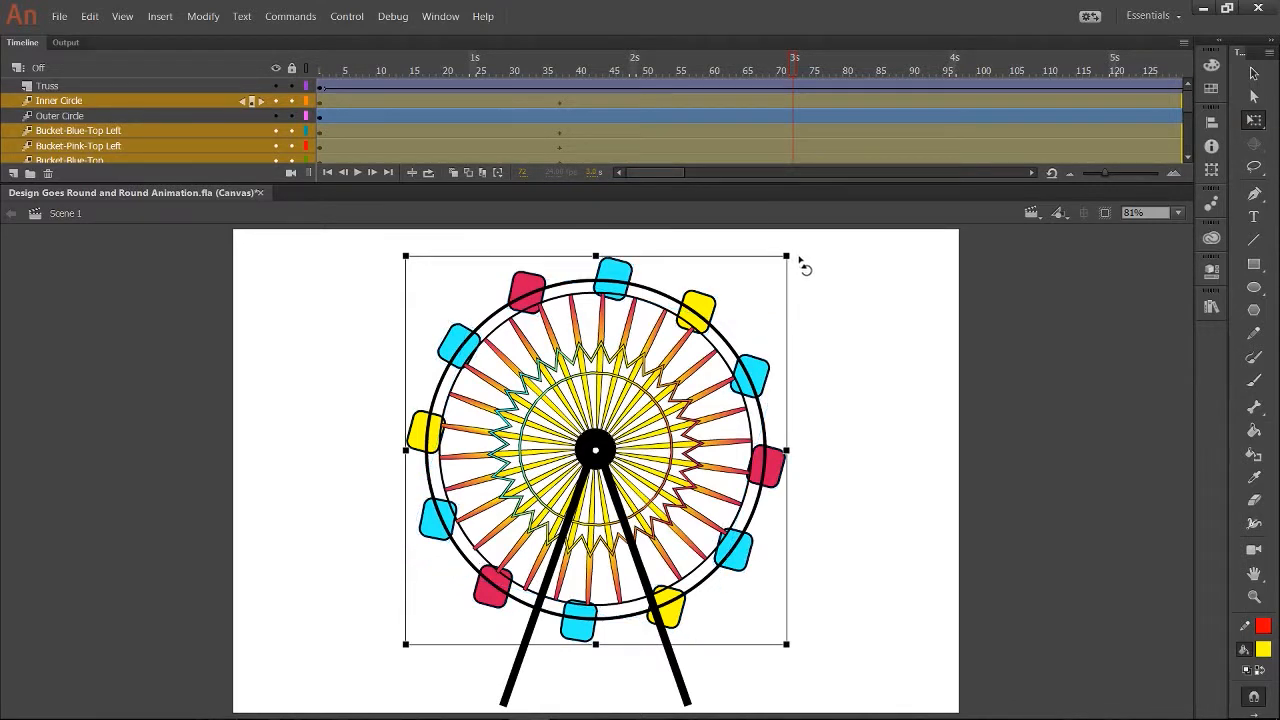
left_click_drag(808, 266, 836, 310)
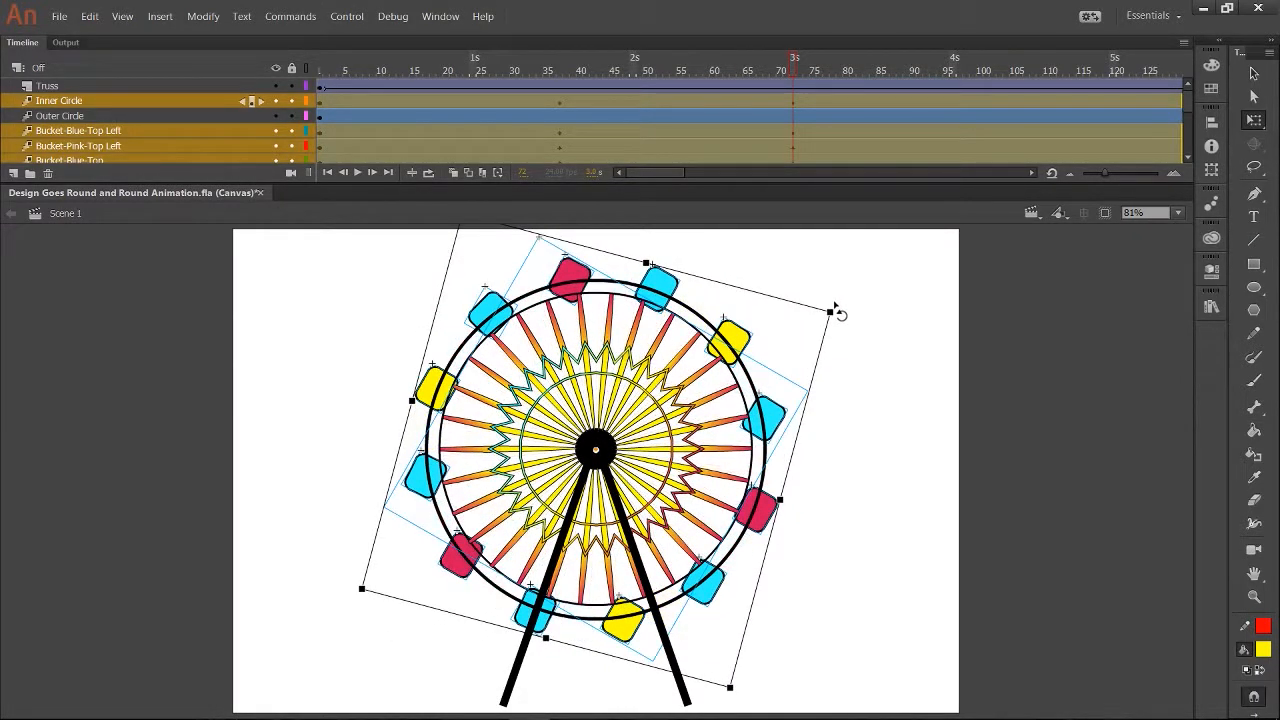
left_click(812, 248)
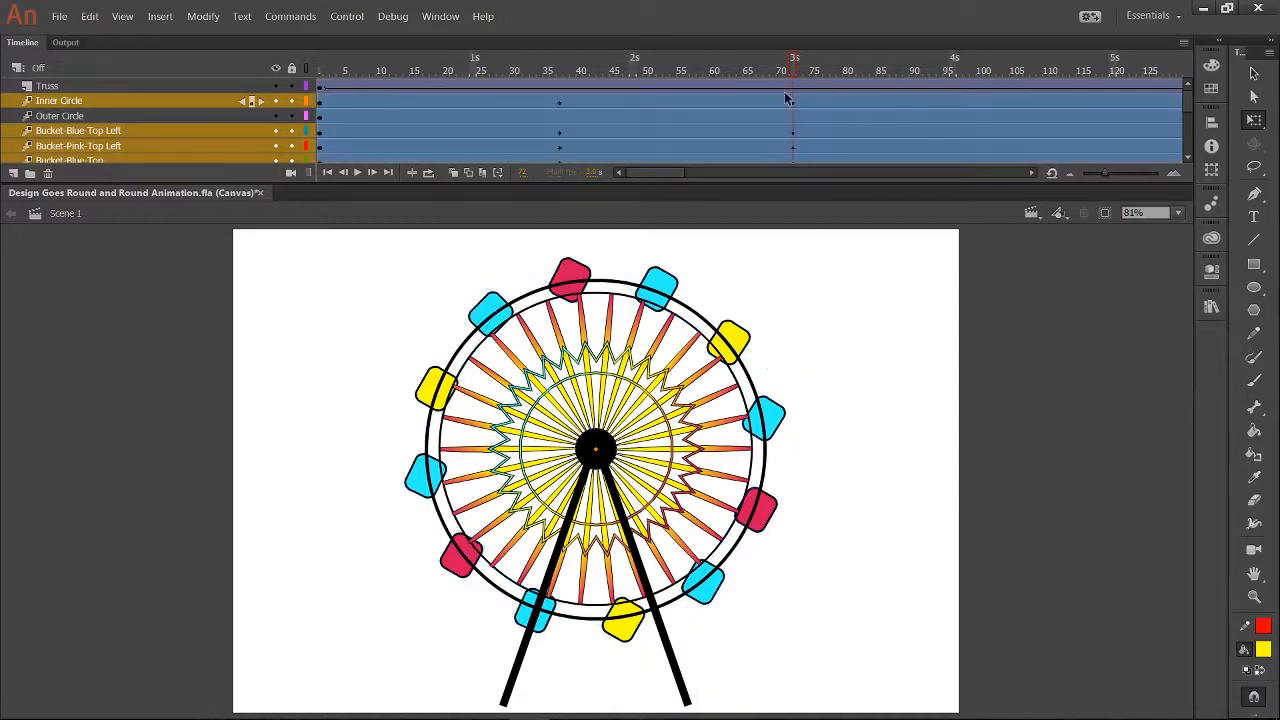
- Play the timeline from the start to check the wheel's rotation through frame 72
left_click_drag(794, 67, 799, 68)
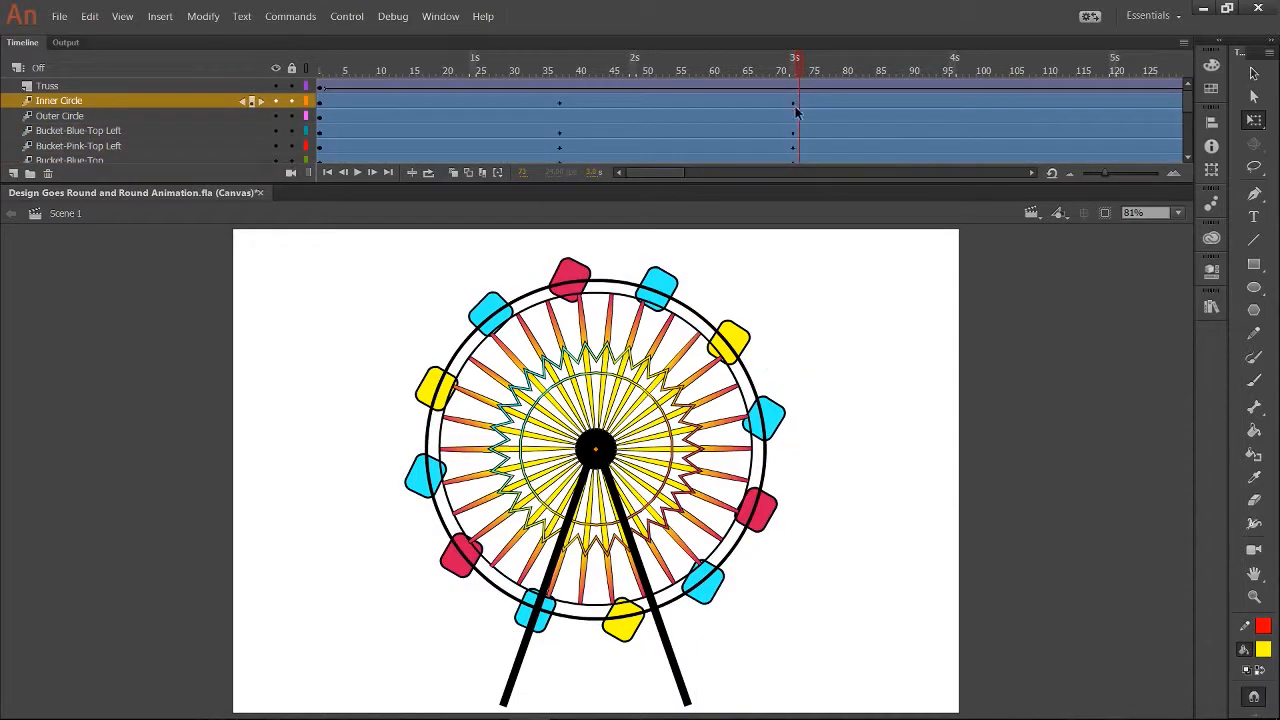
key("Return")
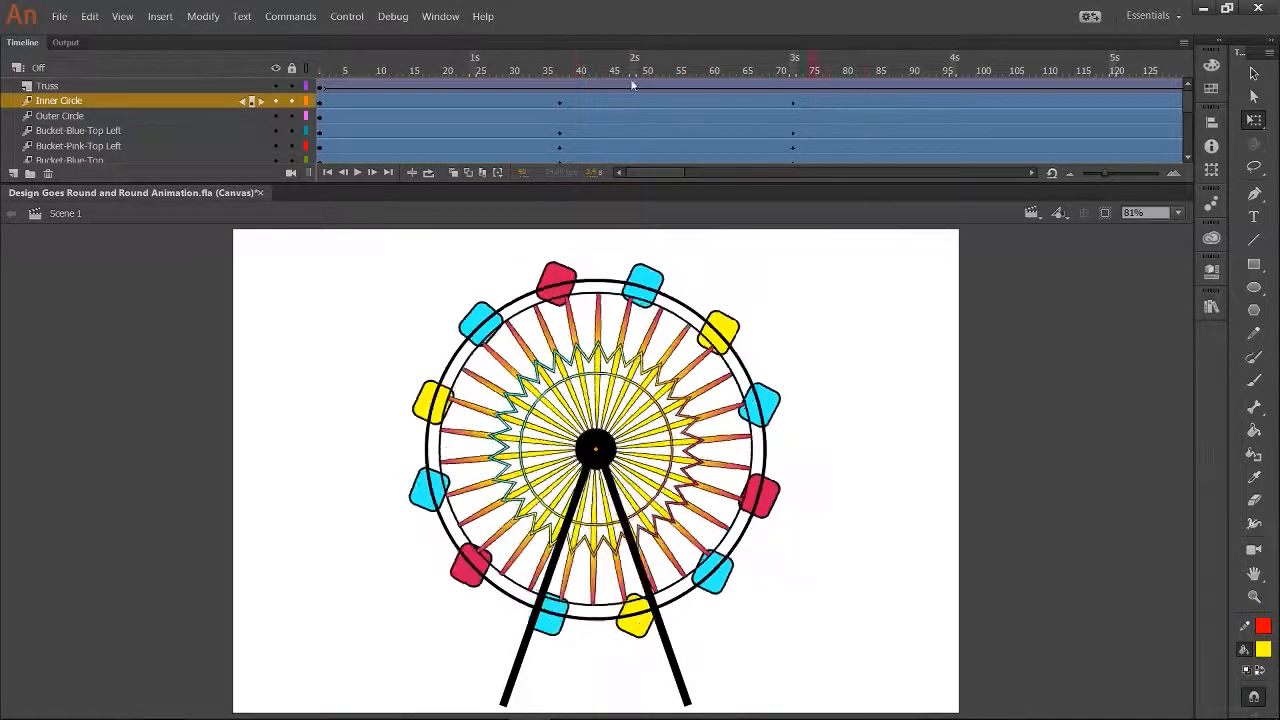
left_click(356, 172)
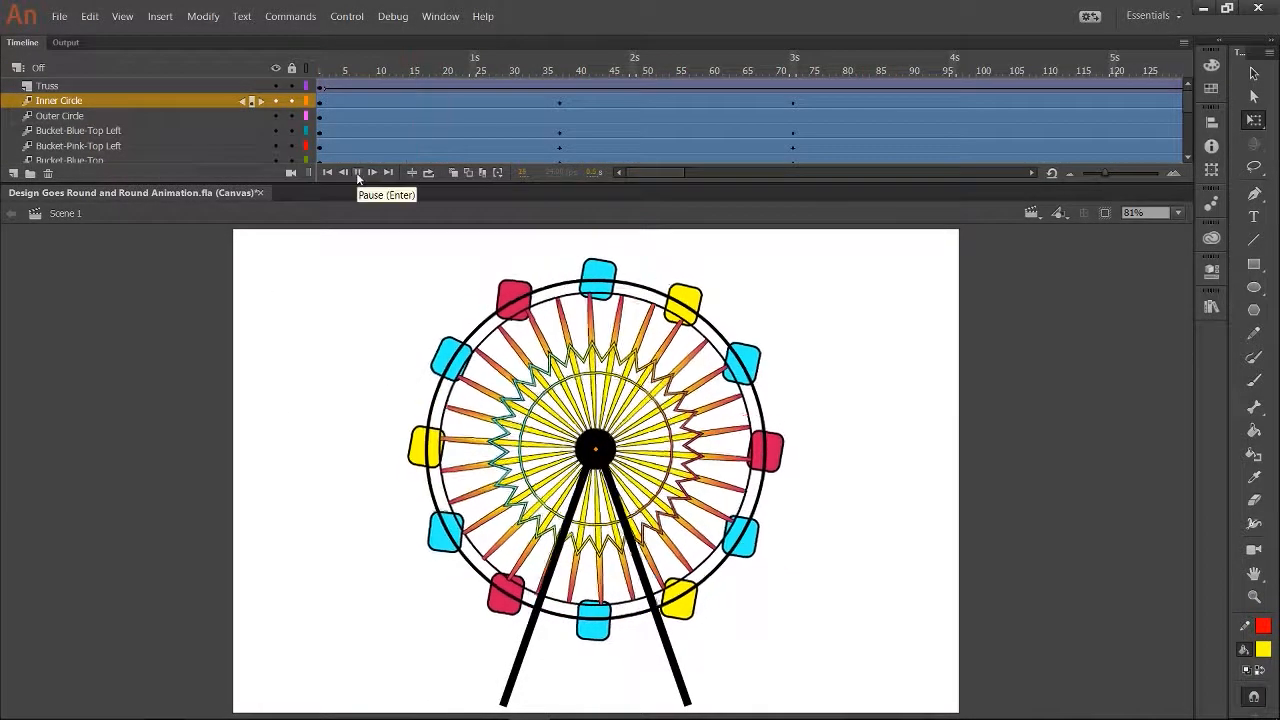
left_click(358, 176)
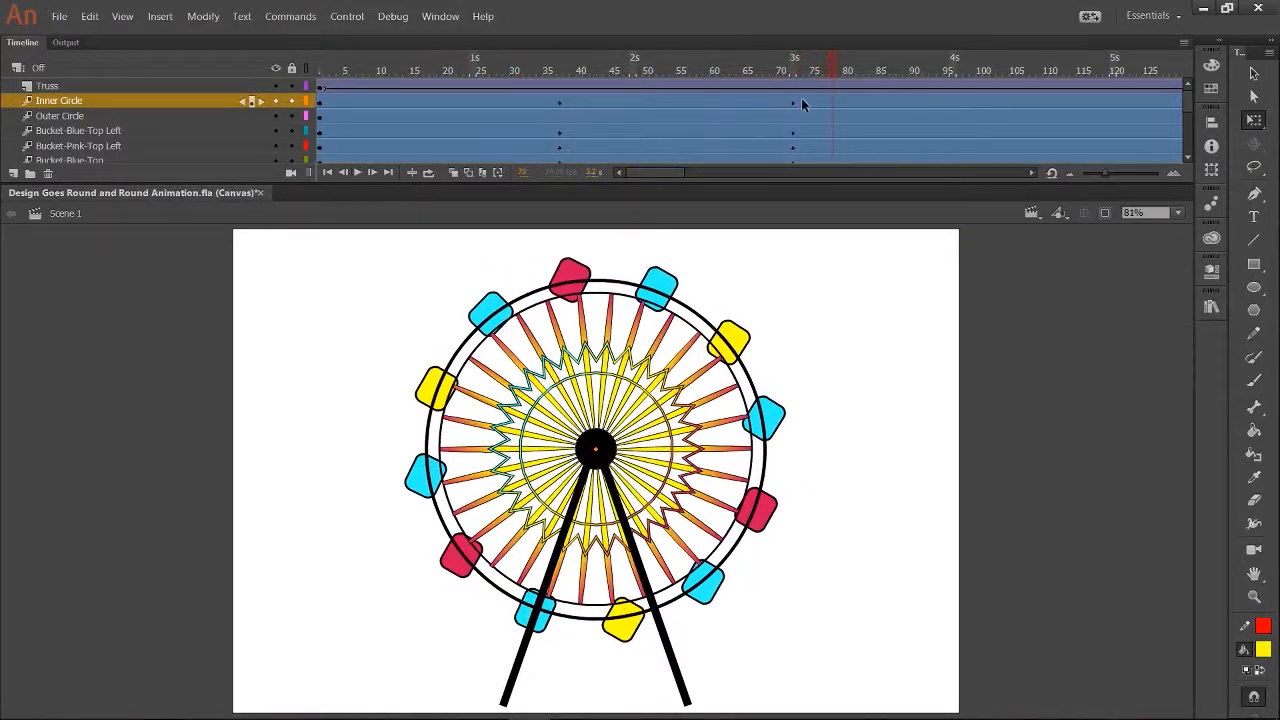
- At frame 108, rotate the Inner Circle and all bucket layers together about 15 degrees further clockwise
left_click_drag(669, 172, 694, 178)
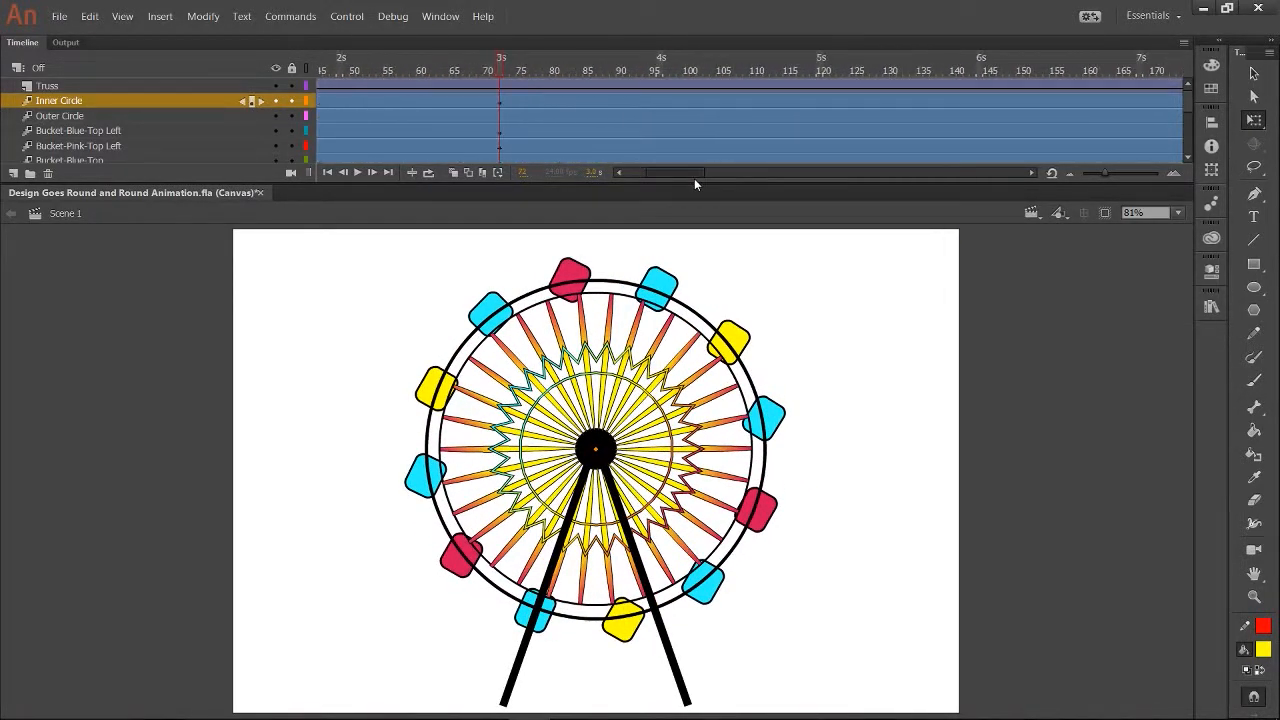
left_click_drag(500, 72, 699, 88)
left_click(93, 131)
scroll(94, 152, "down", 3)
left_click(94, 152, "shift")
scroll(100, 122, "up", 3)
left_click(100, 101, "ctrl")
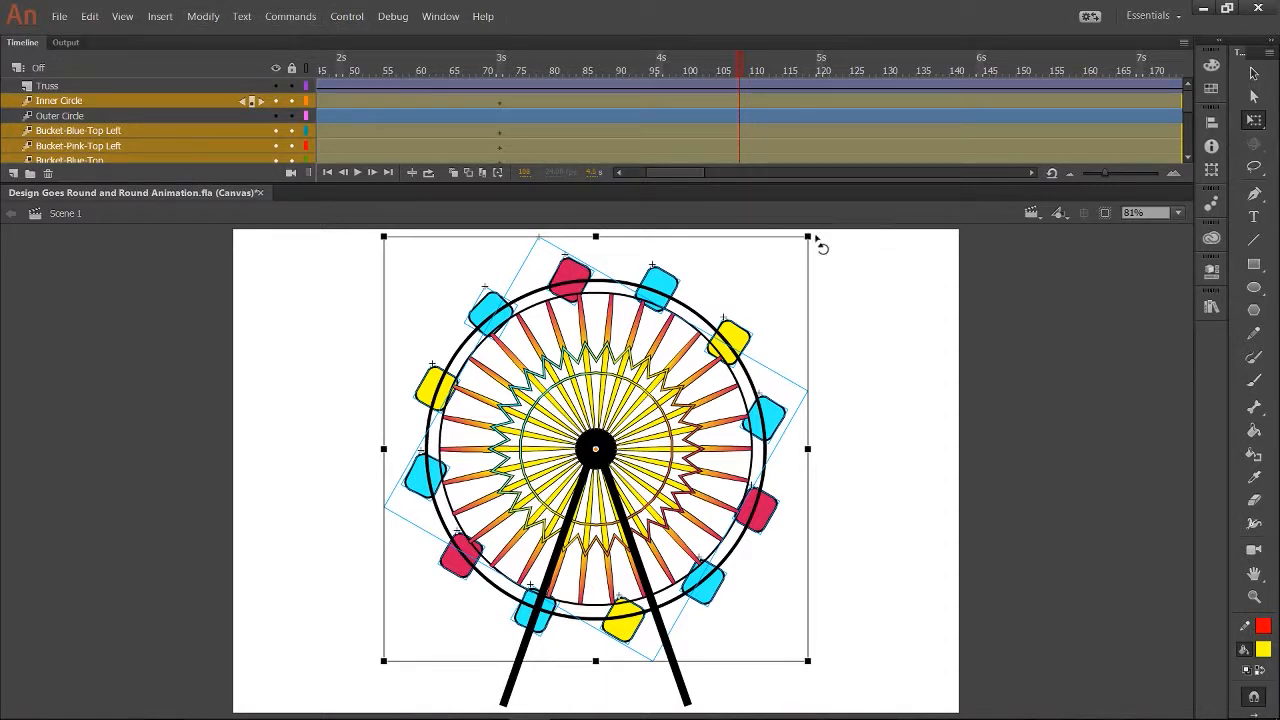
left_click_drag(820, 246, 856, 300)
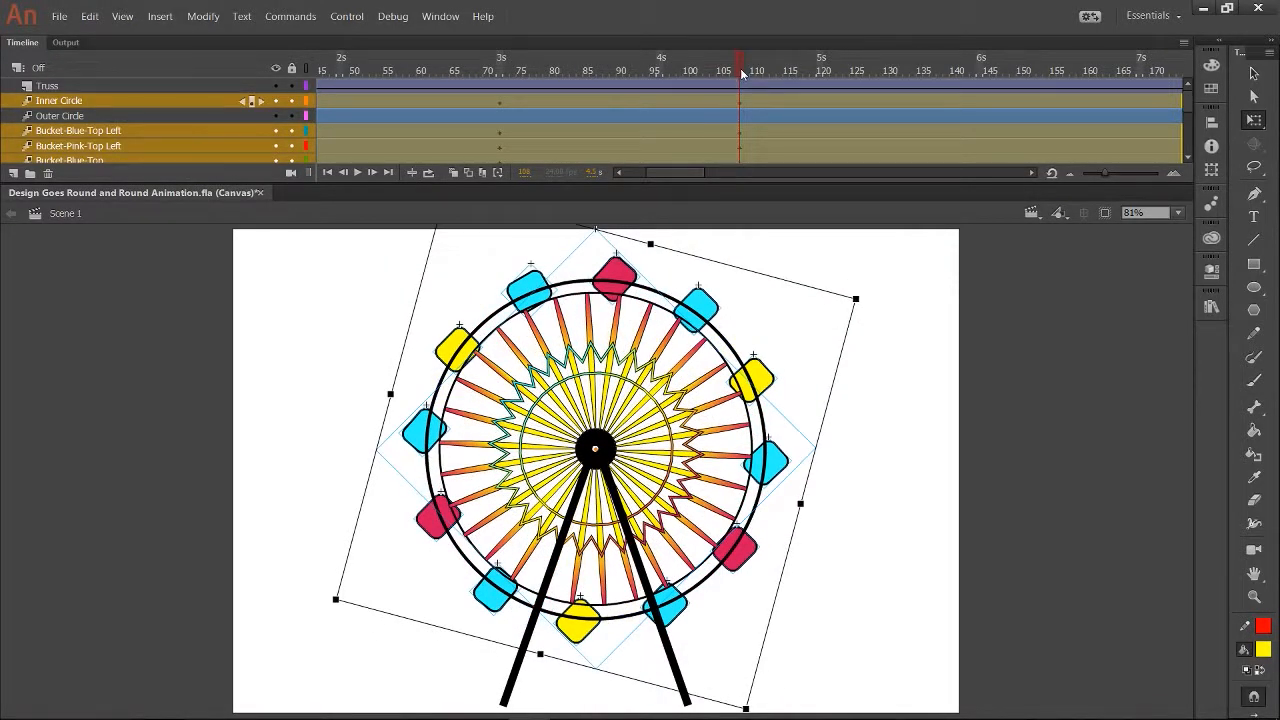
- At frame 144, rotate the Inner Circle and all bucket layers together about 15 degrees further clockwise
left_click_drag(741, 74, 812, 51)
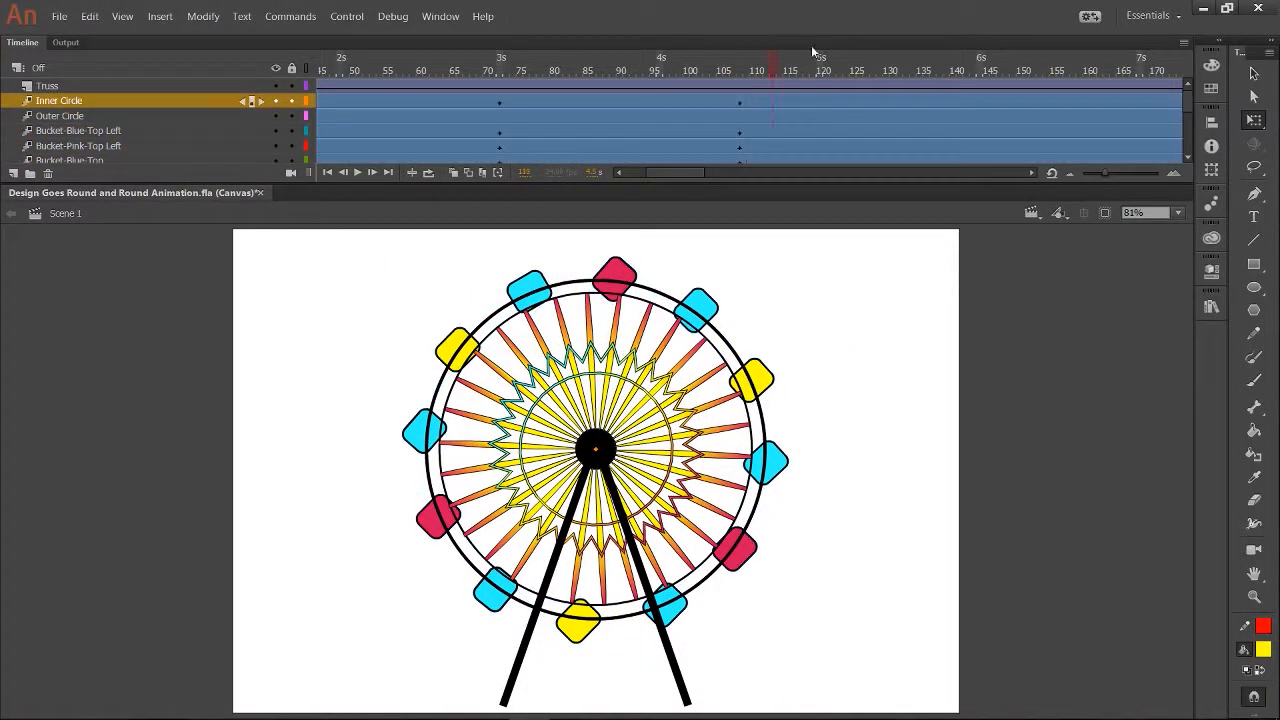
left_click(136, 131)
scroll(136, 140, "down", 5)
left_click(134, 151, "shift")
scroll(134, 148, "up", 5)
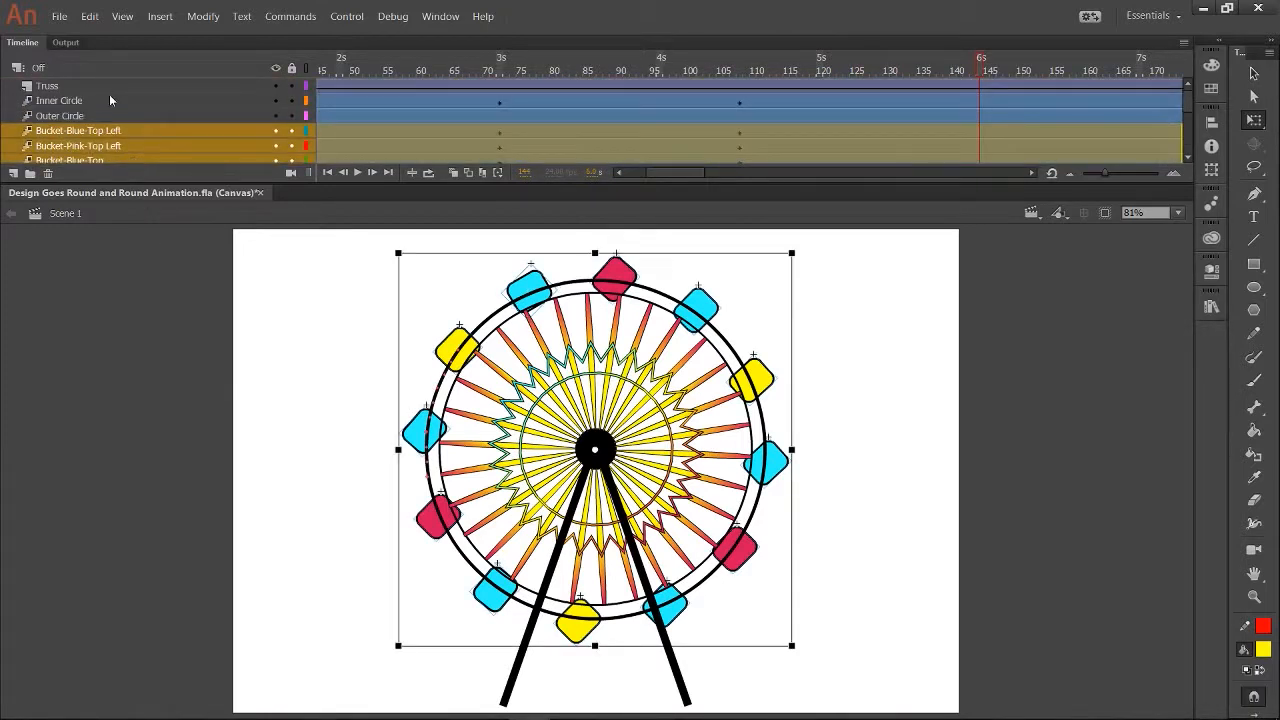
left_click(109, 100, "ctrl")
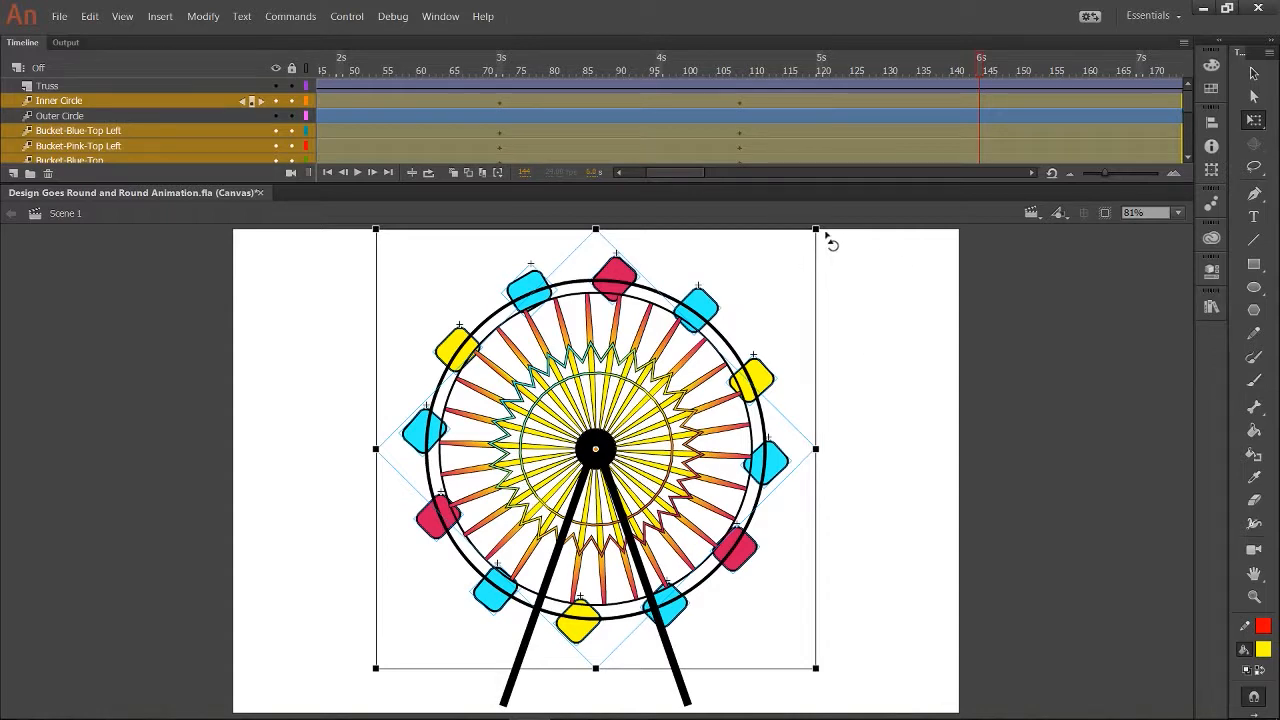
left_click_drag(824, 231, 864, 292)
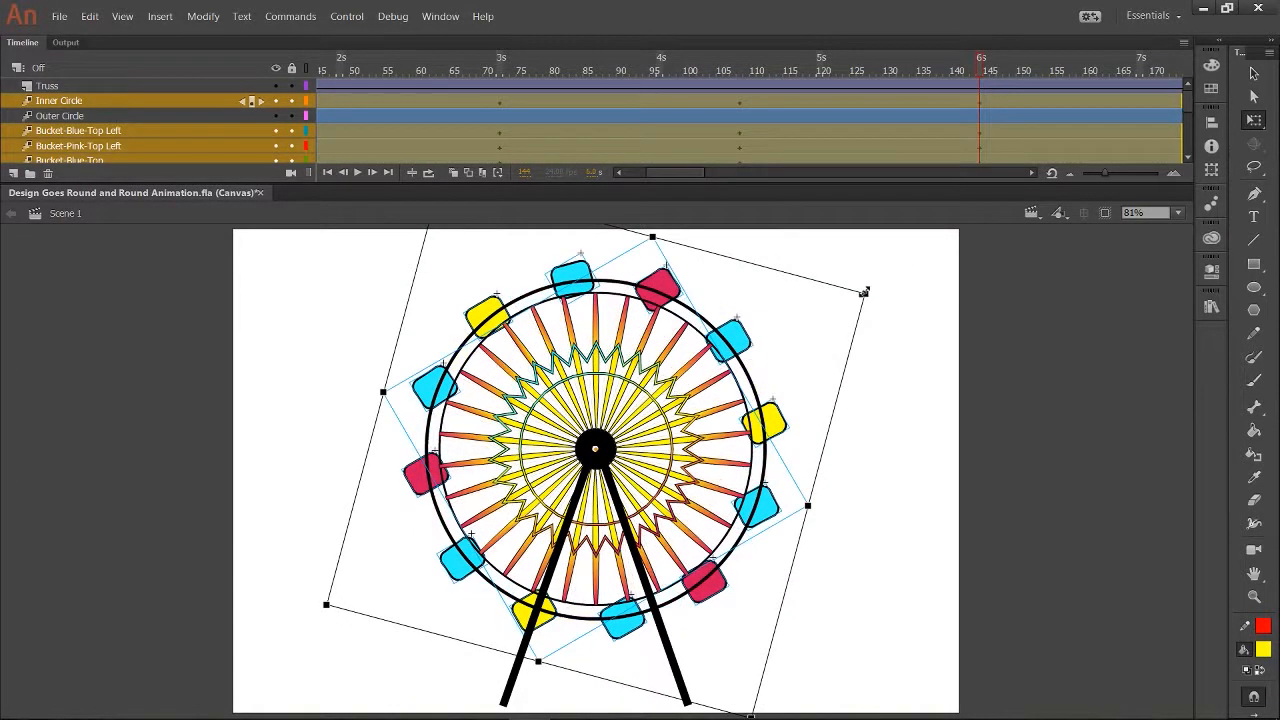
- At frame 181, rotate the Inner Circle and all bucket layers together about 15 degrees further clockwise
left_click_drag(682, 172, 718, 156)
left_click_drag(438, 76, 627, 110)
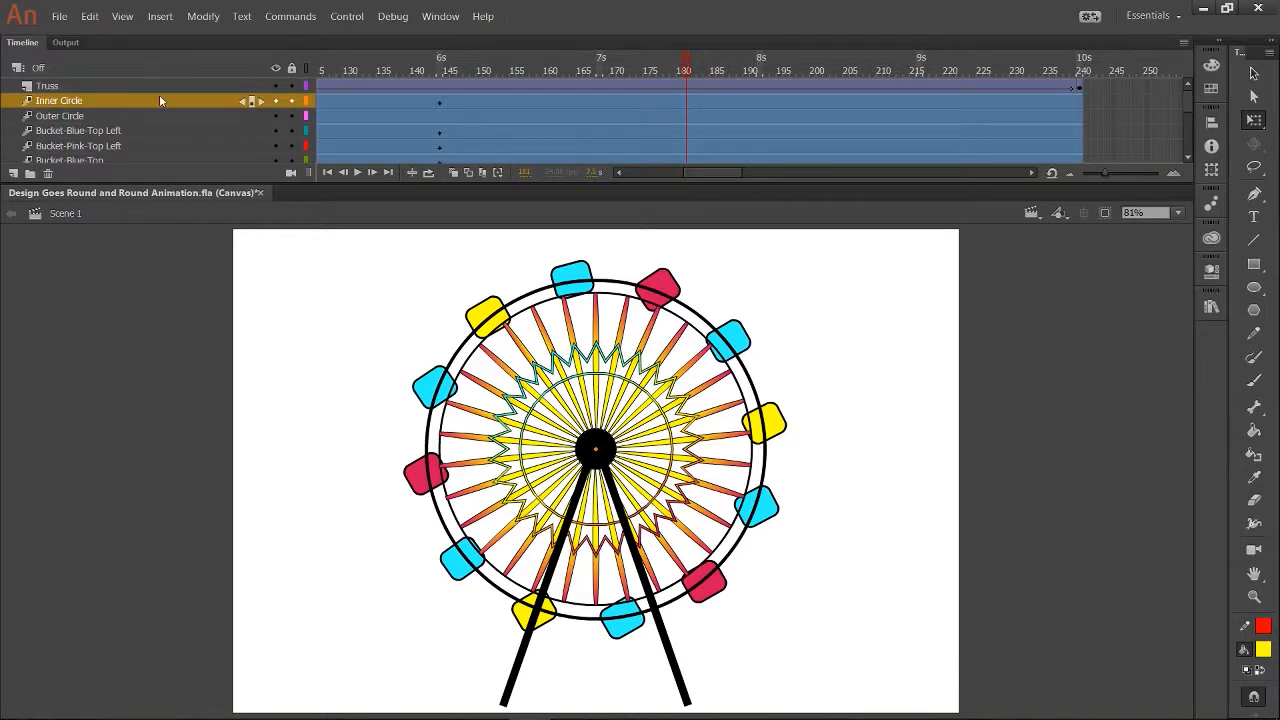
left_click(130, 131)
scroll(137, 131, "down", 5)
left_click(137, 131, "shift")
scroll(145, 100, "up", 5)
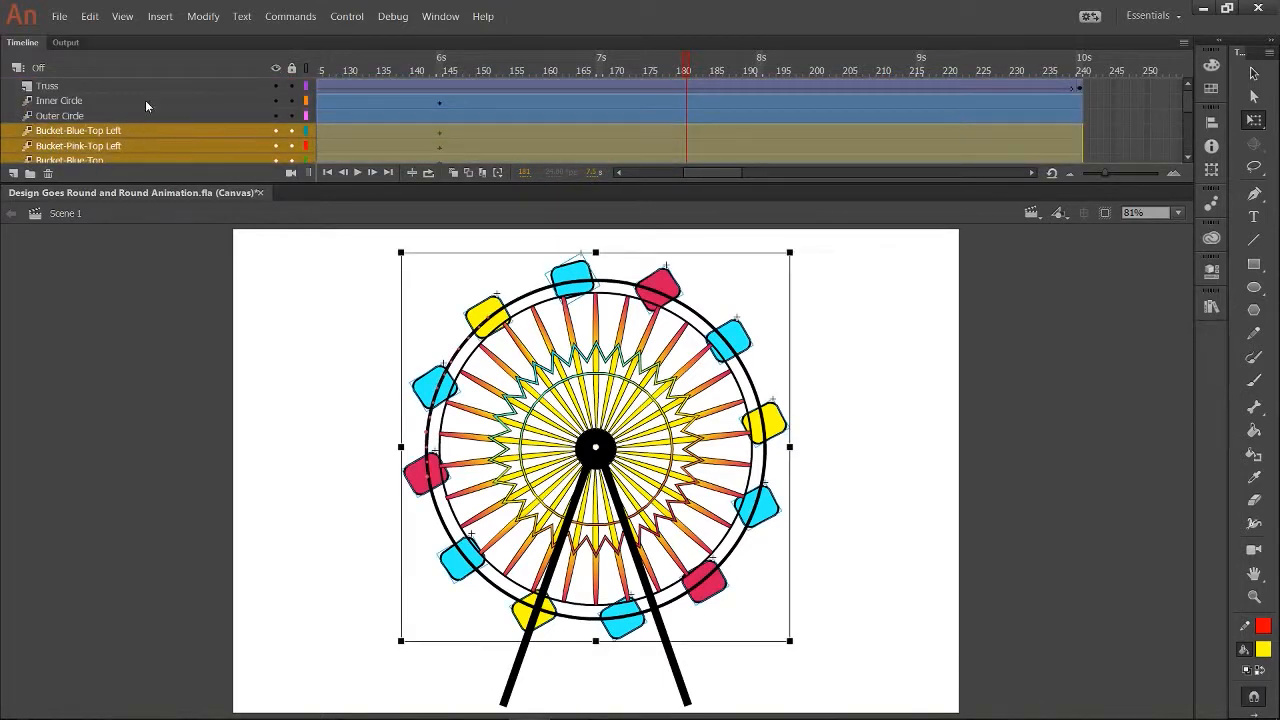
left_click(145, 100, "ctrl")
left_click_drag(826, 240, 874, 312)
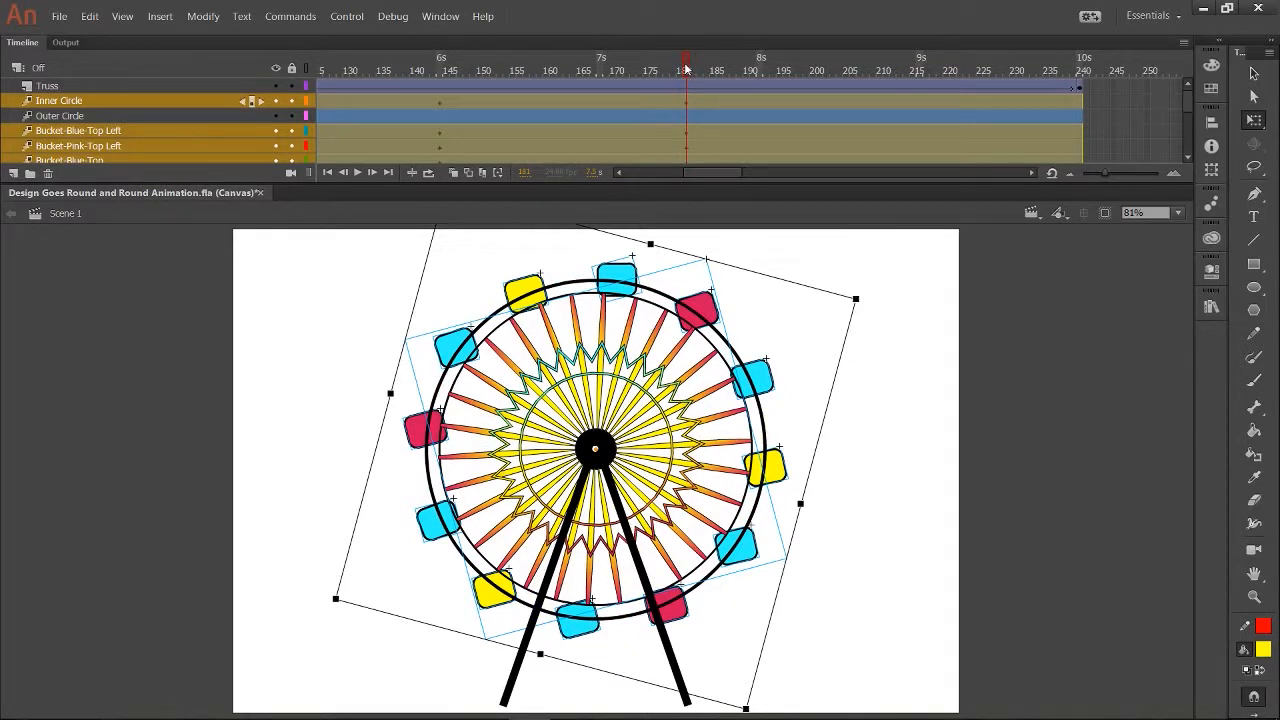
- At frame 216, rotate the Inner Circle and all bucket layers together about 15 degrees further clockwise
left_click_drag(686, 69, 918, 90)
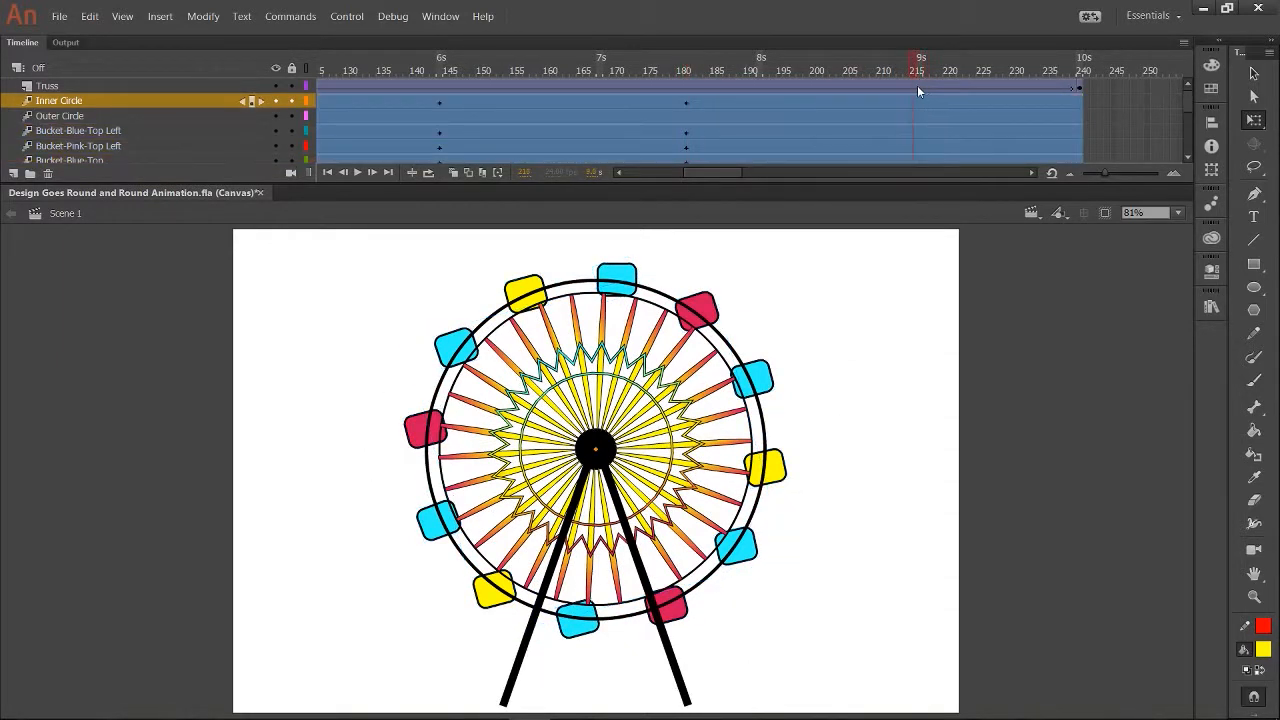
left_click(88, 130)
scroll(90, 142, "down", 5)
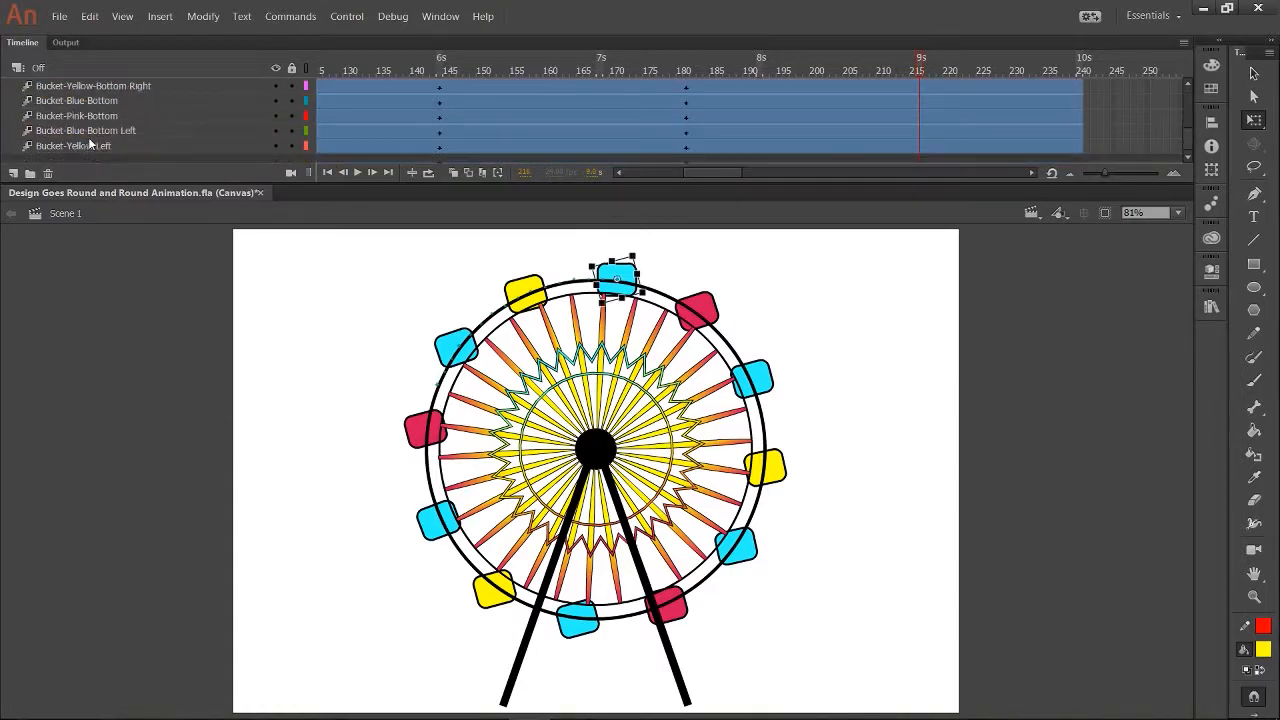
left_click(92, 152, "shift")
scroll(90, 145, "up", 5)
left_click(103, 100, "ctrl")
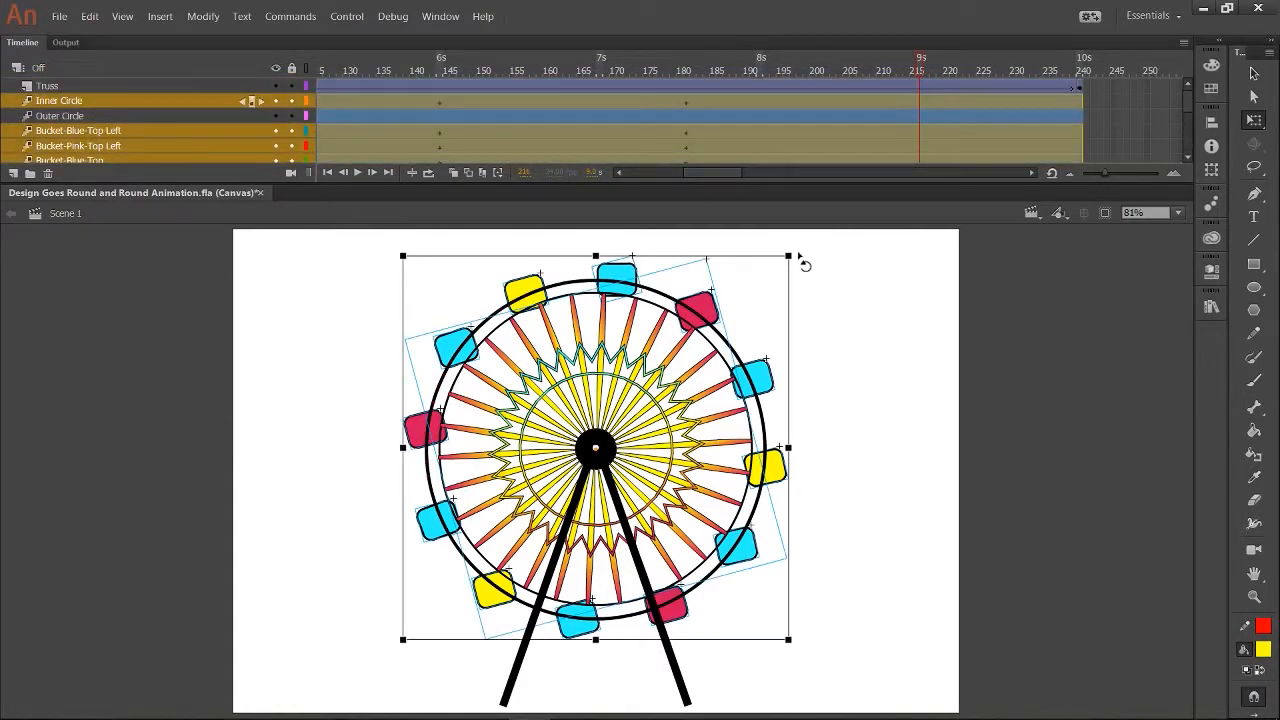
left_click_drag(805, 264, 845, 305)
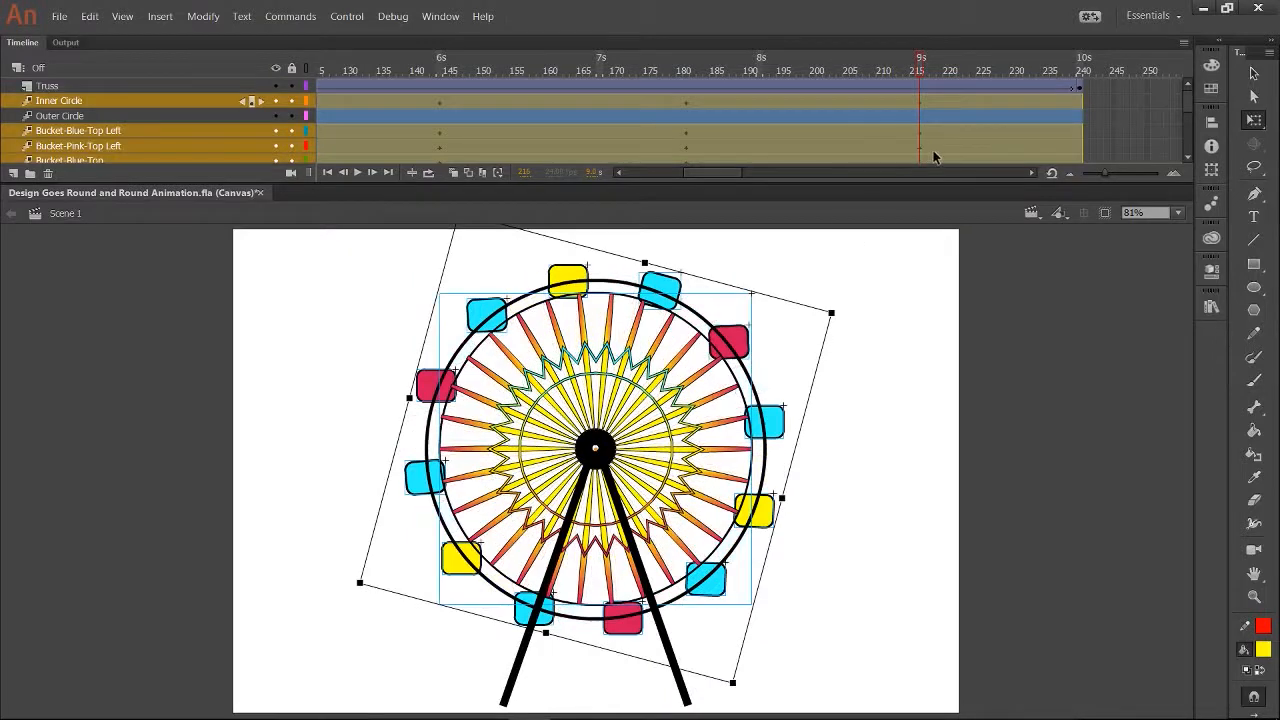
- At frame 240, rotate the Inner Circle and all bucket layers together about 15 degrees further clockwise
left_click_drag(921, 72, 1078, 90)
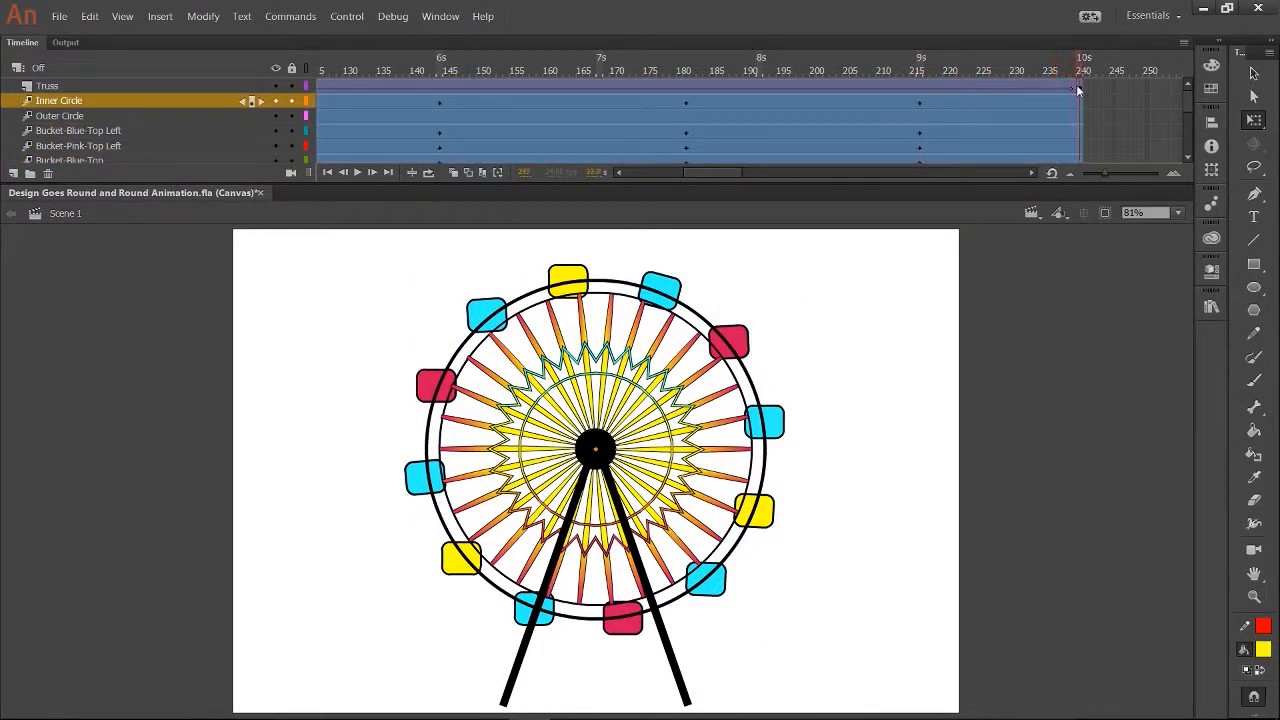
left_click(88, 133)
scroll(100, 140, "down", 4)
left_click(106, 147, "shift")
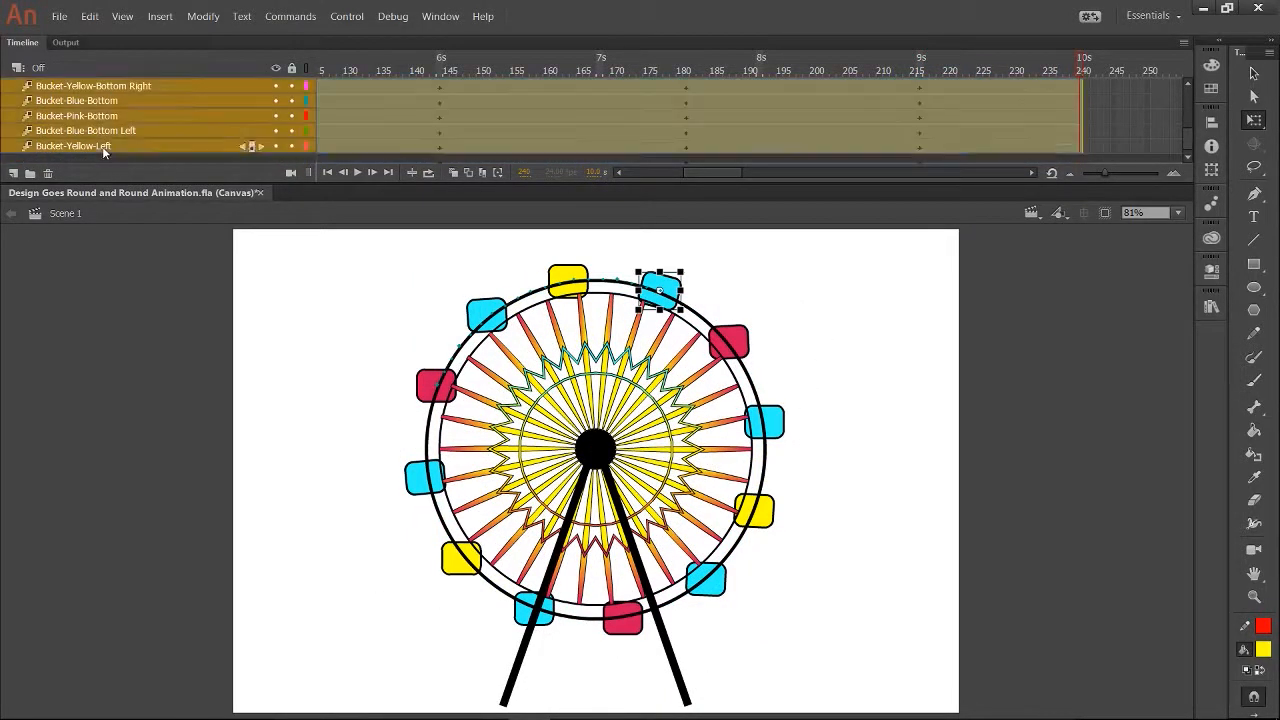
scroll(106, 147, "up", 4)
left_click(138, 100, "ctrl")
left_click_drag(803, 269, 846, 328)
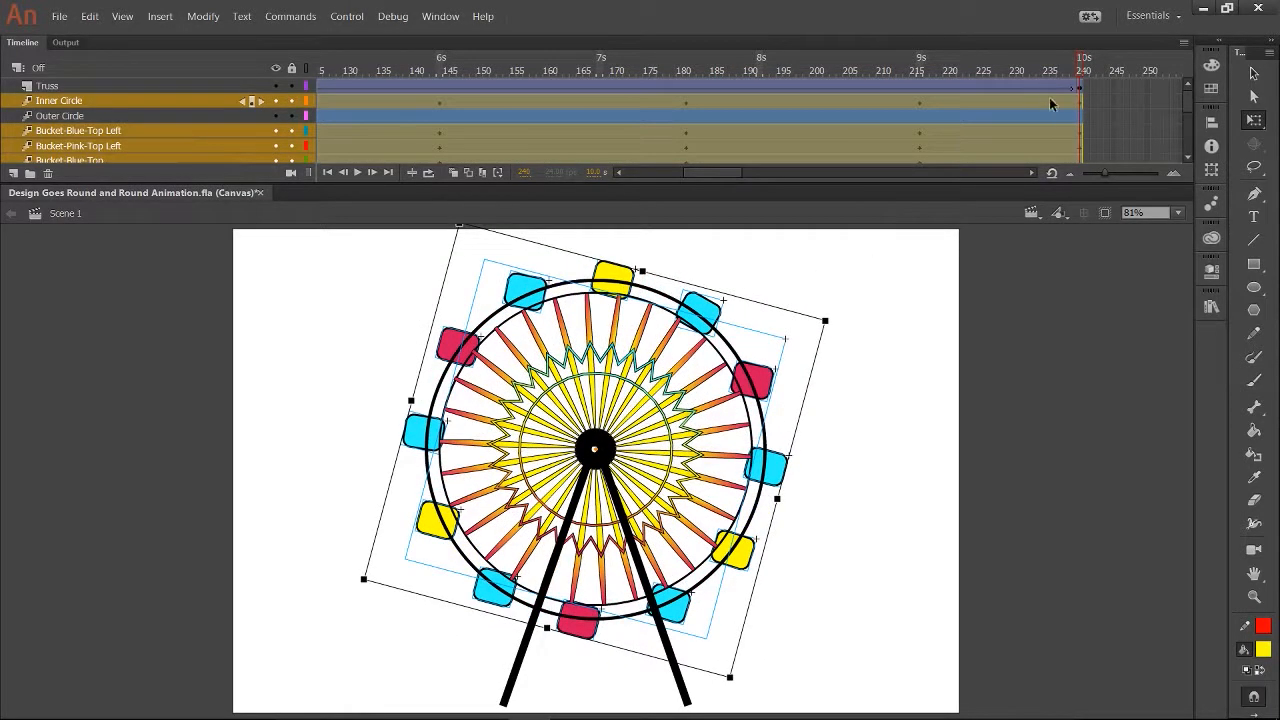
- Return to frame 1, deselect everything, and play the timeline to preview the wheel's rotation
left_click(523, 173)
type("1")
key("Return")
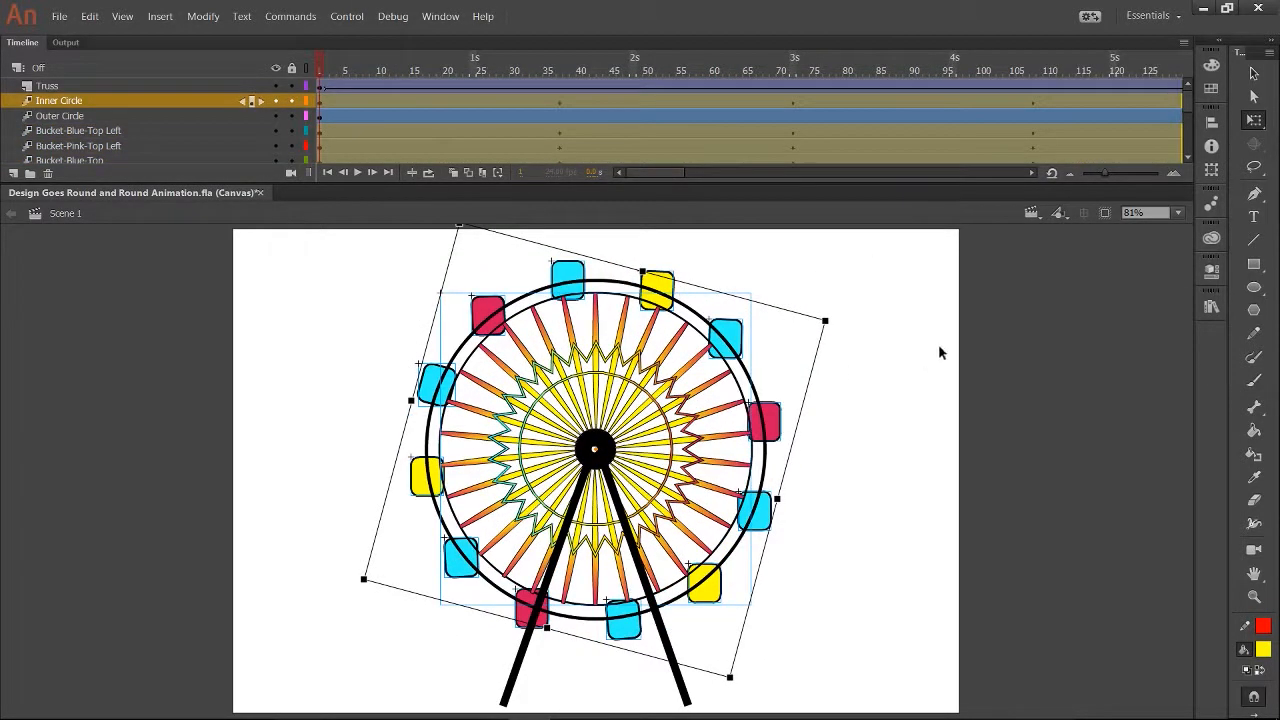
left_click(1254, 76)
left_click(1061, 308)
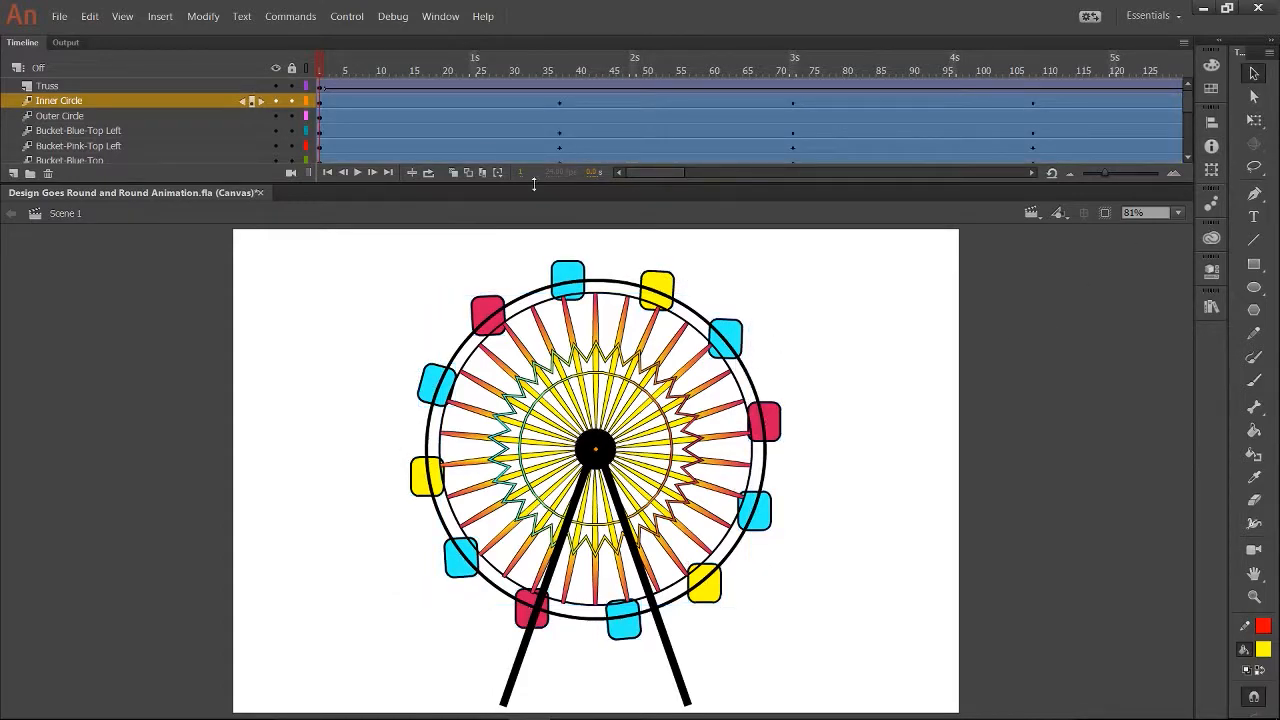
left_click(358, 172)
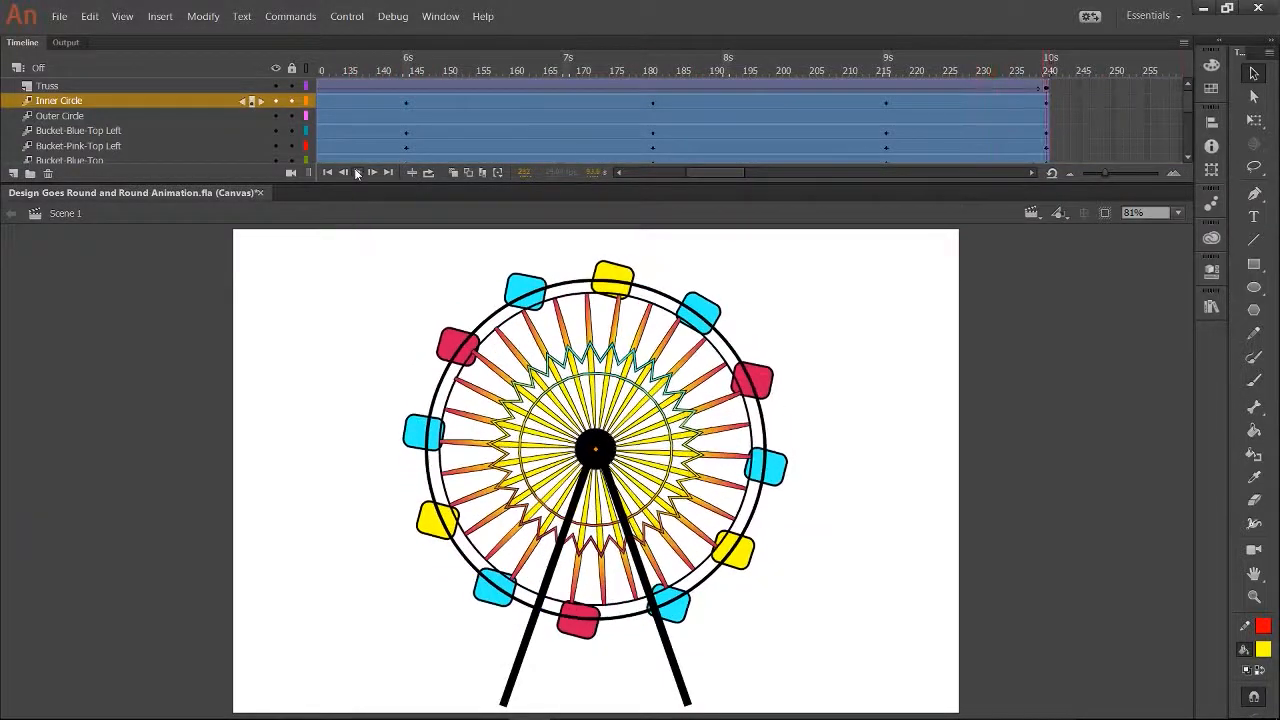
left_click(358, 172)
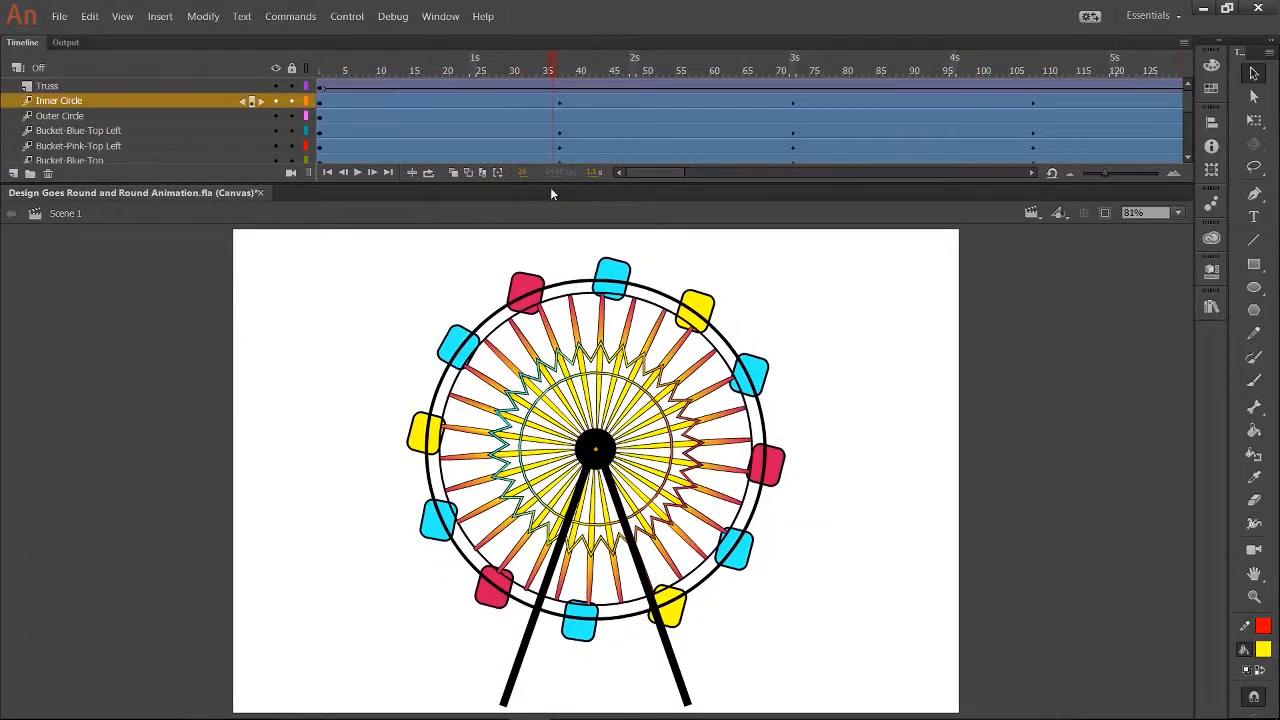
left_click_drag(536, 76, 170, 92)
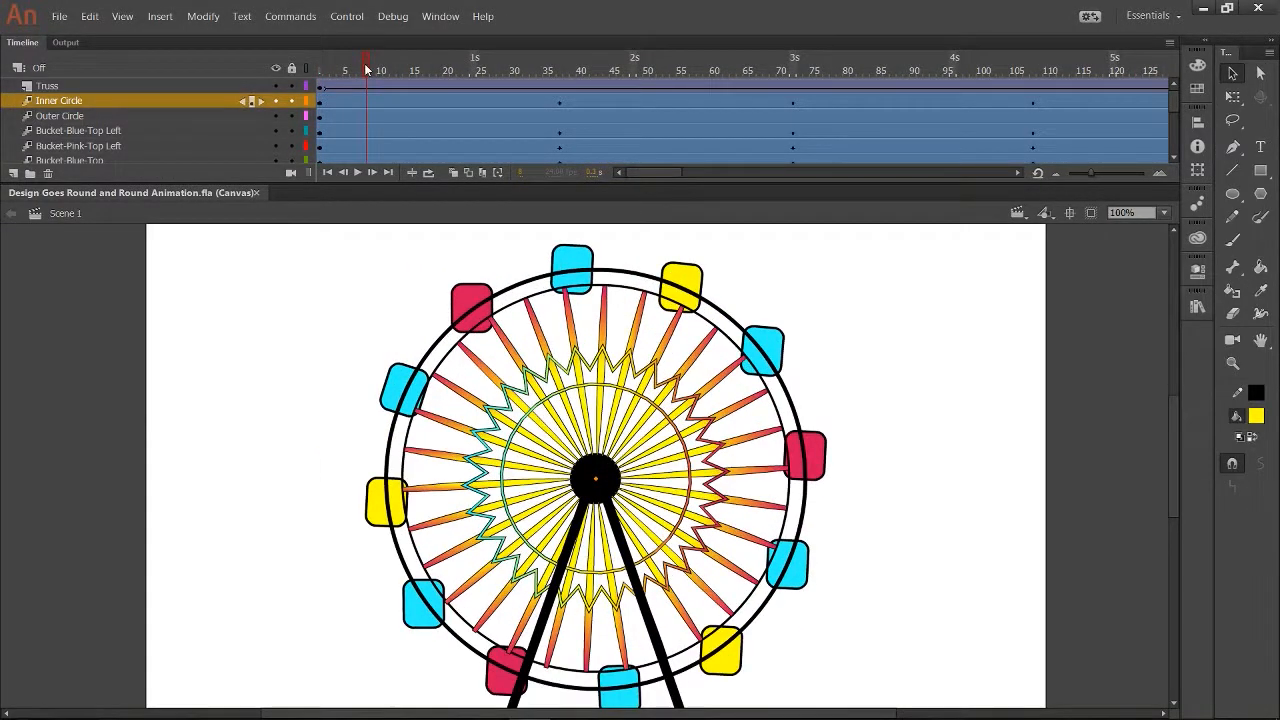
- At the frame 37 keyframe, rotate the Bucket-Blue-Top Left bucket counterclockwise so it hangs upright
left_click(375, 82)
left_click_drag(376, 86, 563, 124)
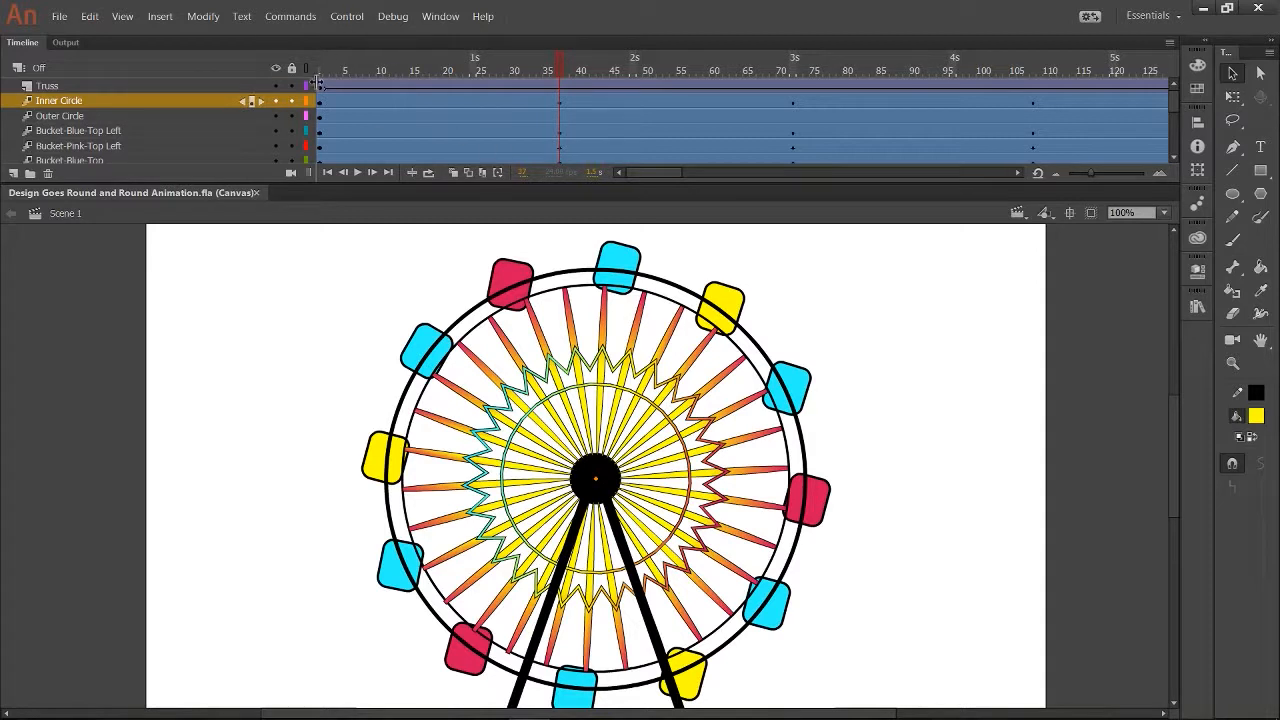
left_click(115, 132)
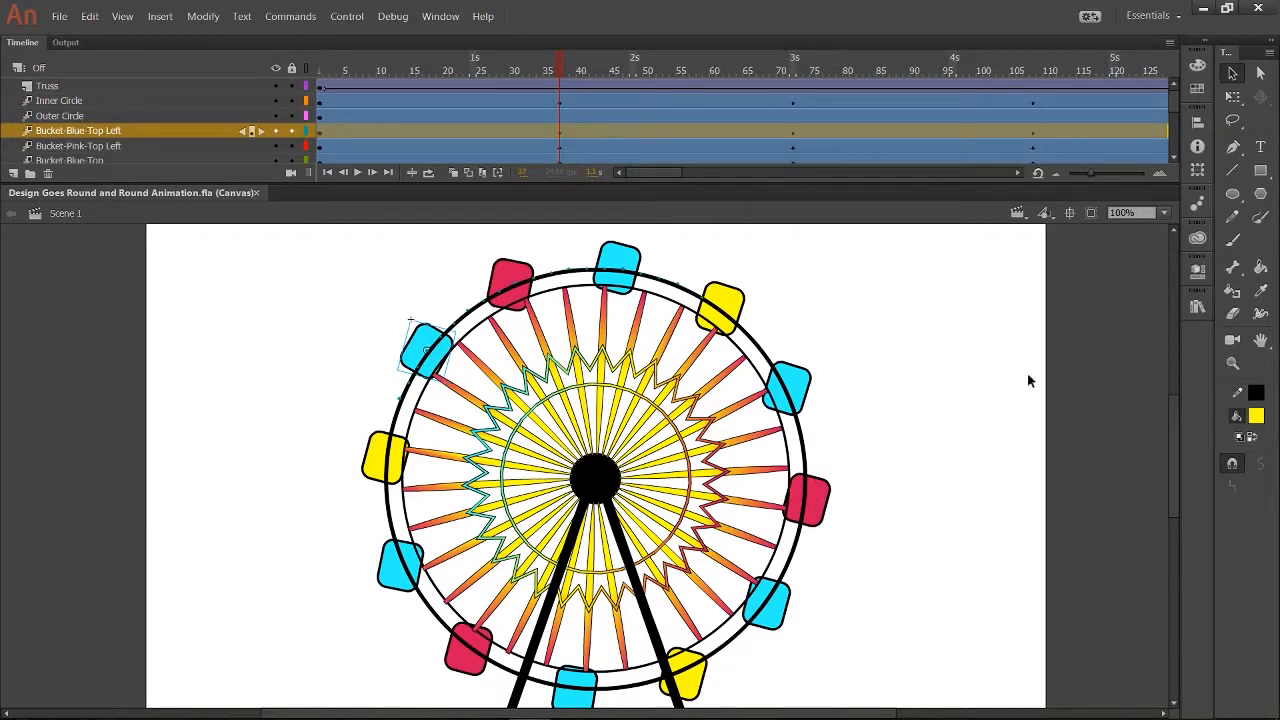
left_click(1232, 97)
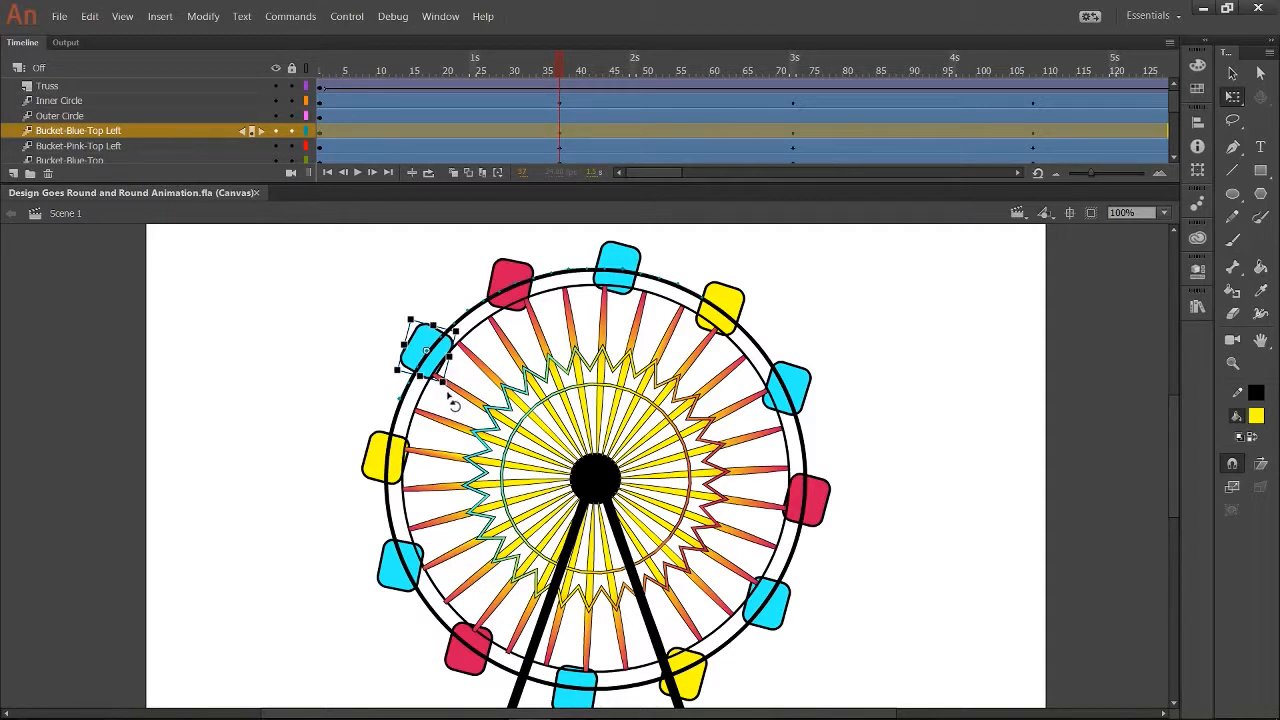
key("ctrl+z")
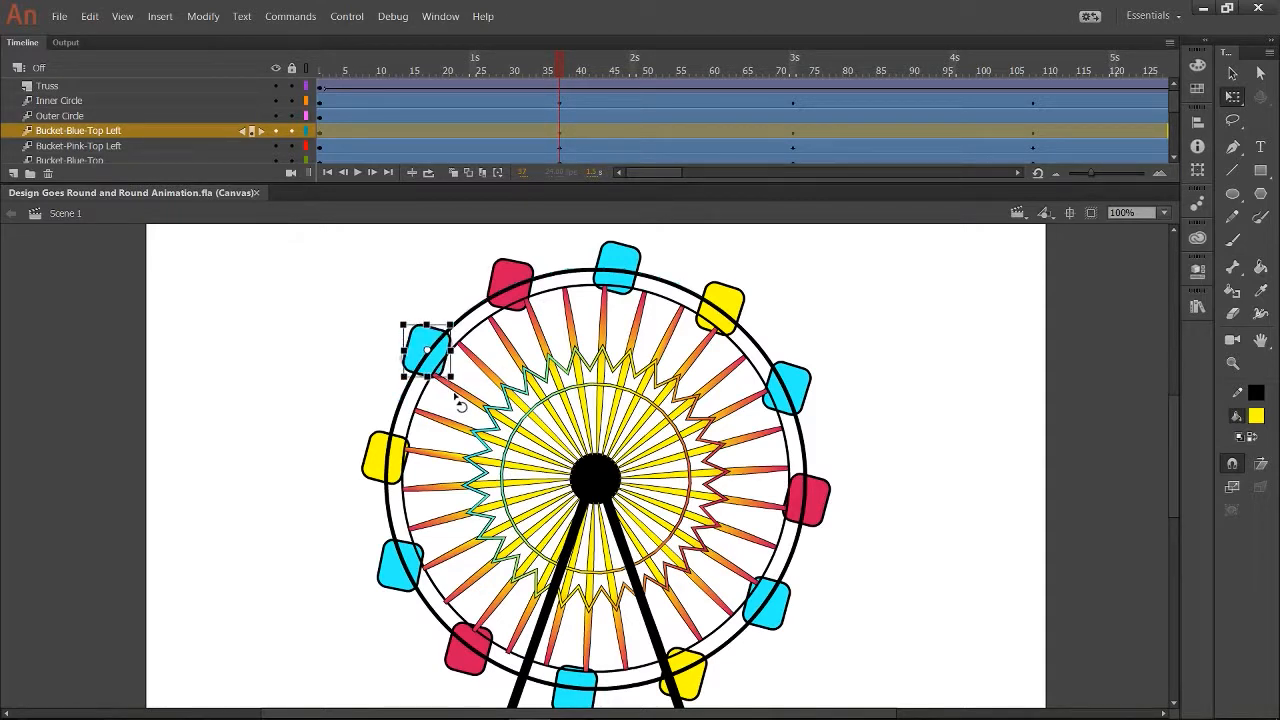
left_click_drag(463, 396, 465, 391)
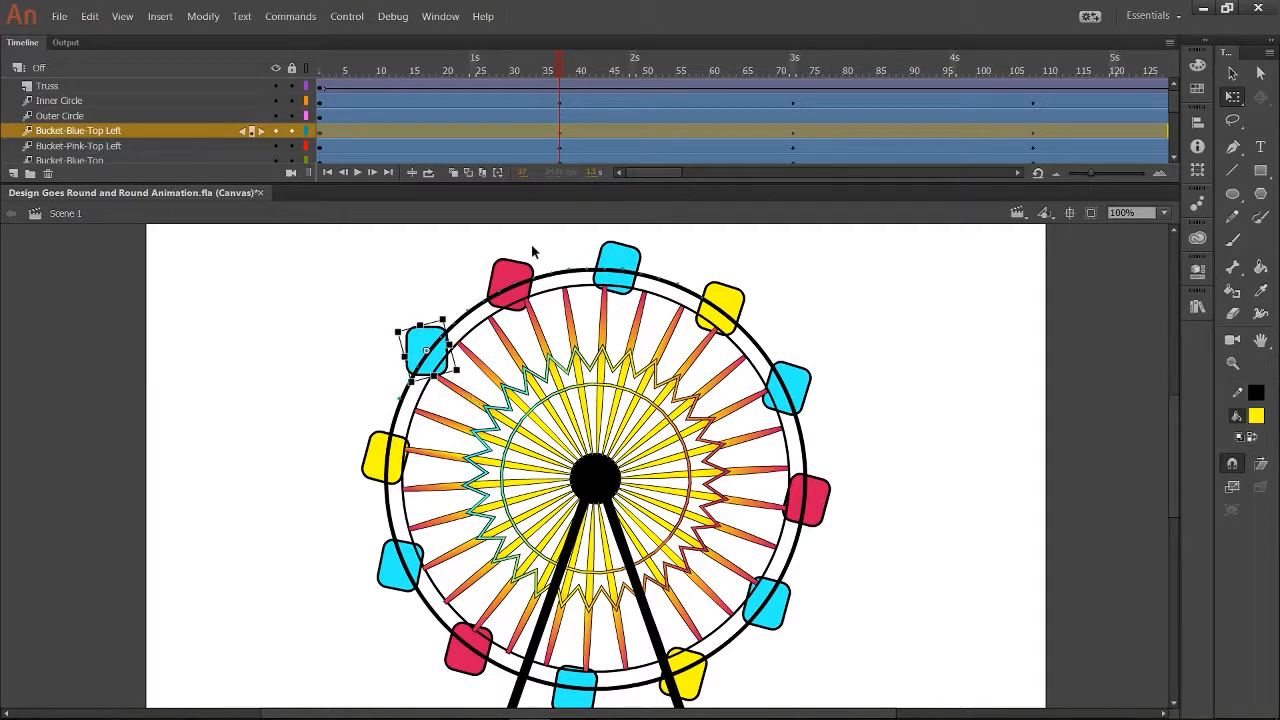
- At frame 37, rotate the Bucket-Pink-Top Left and Bucket-Blue-Top buckets counterclockwise until both hang upright
left_click(161, 146)
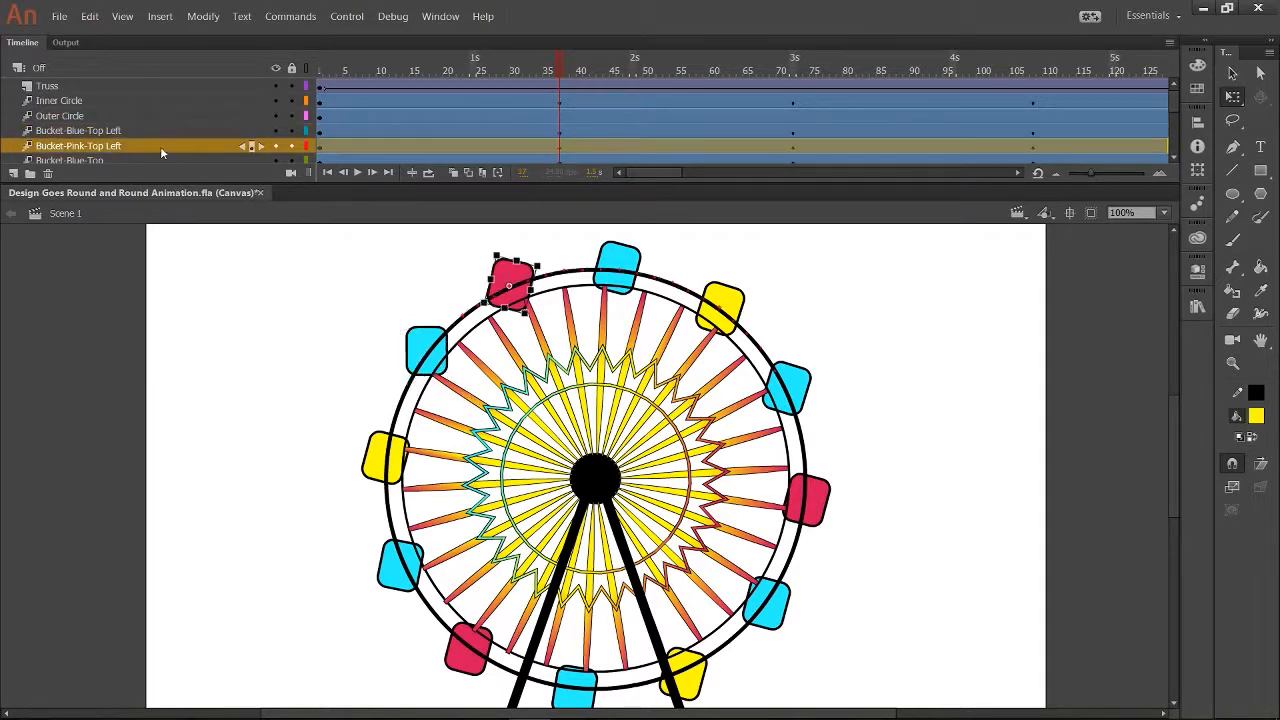
left_click_drag(538, 331, 543, 335)
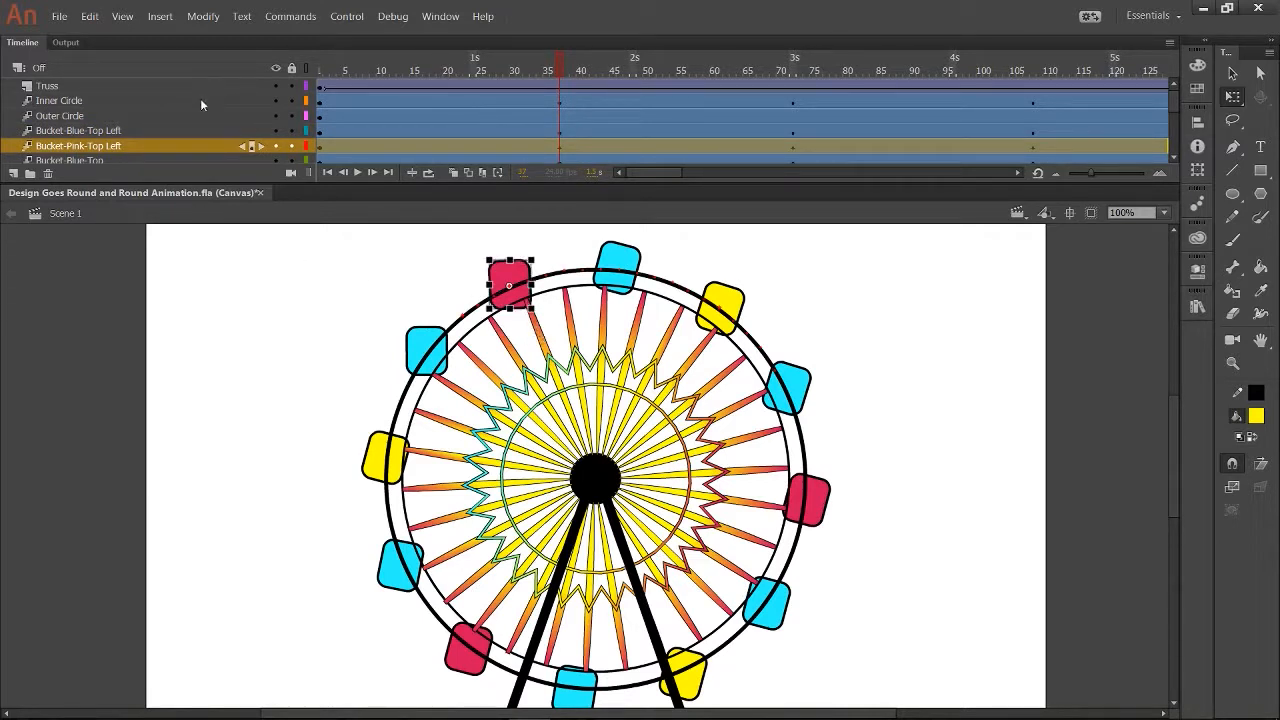
scroll(143, 150, "down", 1)
left_click(139, 128)
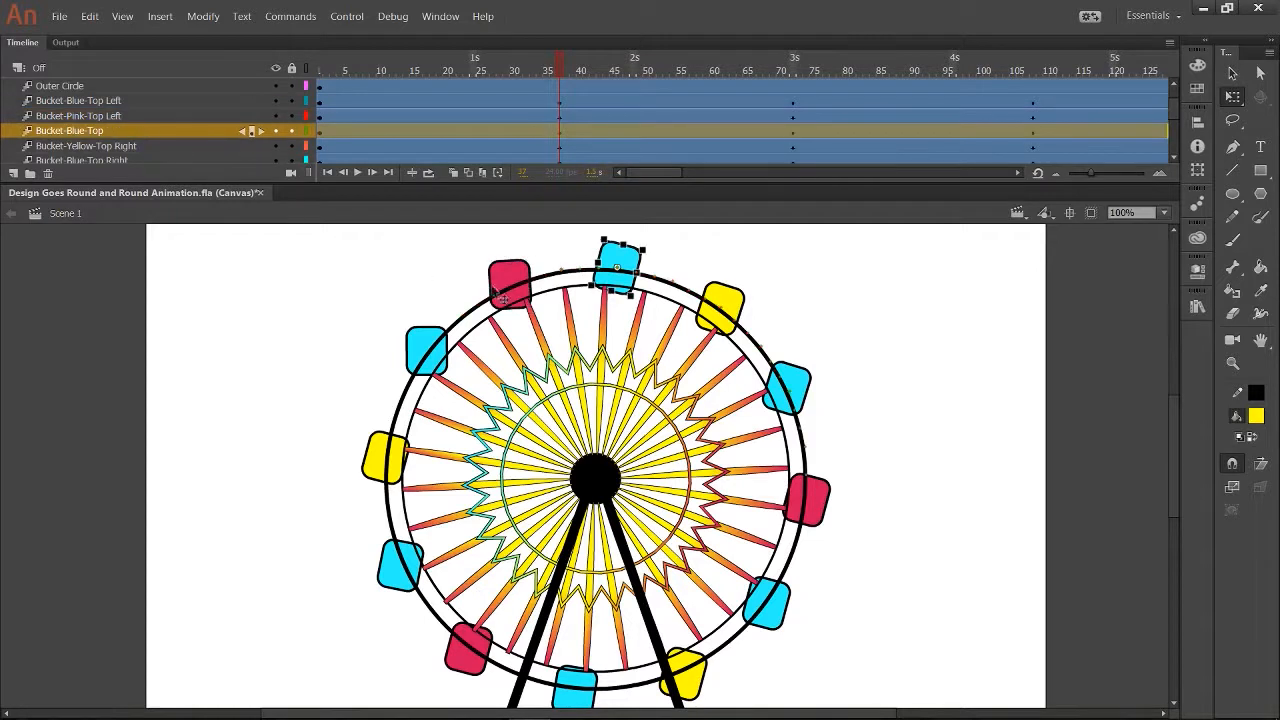
left_click_drag(630, 312, 641, 322)
- At frame 37, rotate the Bucket-Yellow-Top Right and Bucket-Blue-Top Right buckets counterclockwise until both hang upright
left_click(150, 146)
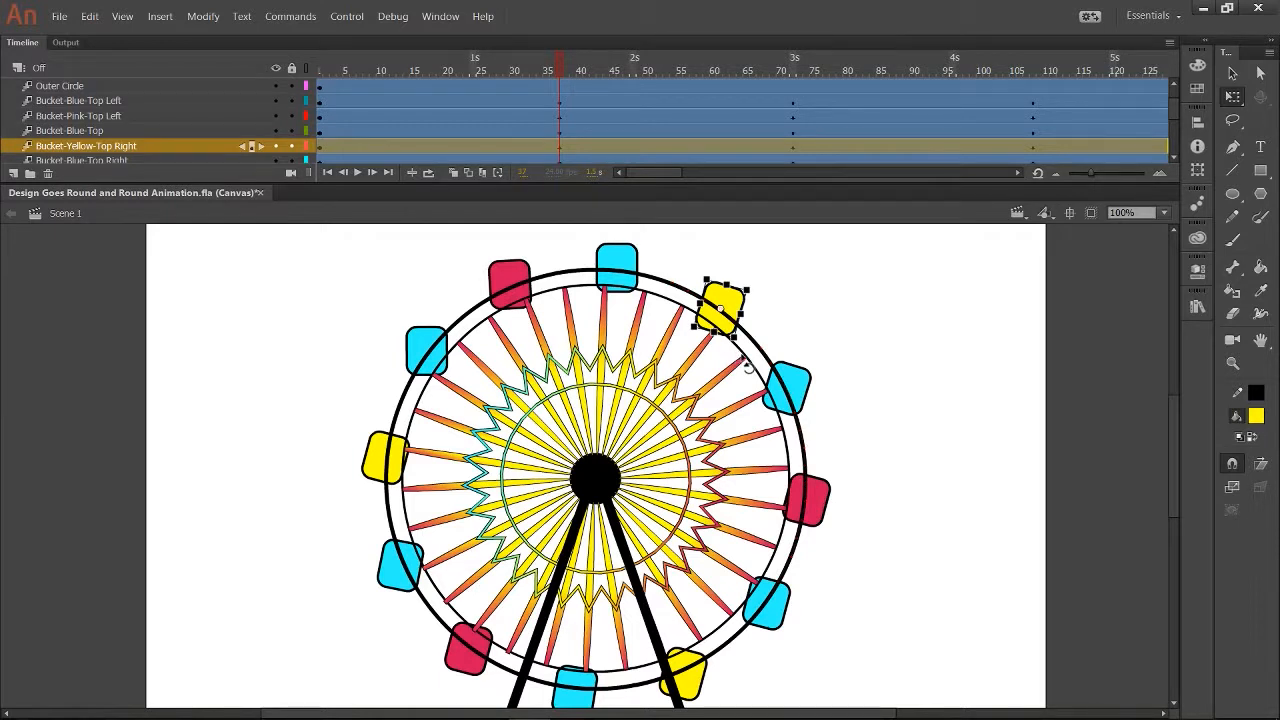
left_click_drag(742, 363, 748, 366)
left_click(137, 158)
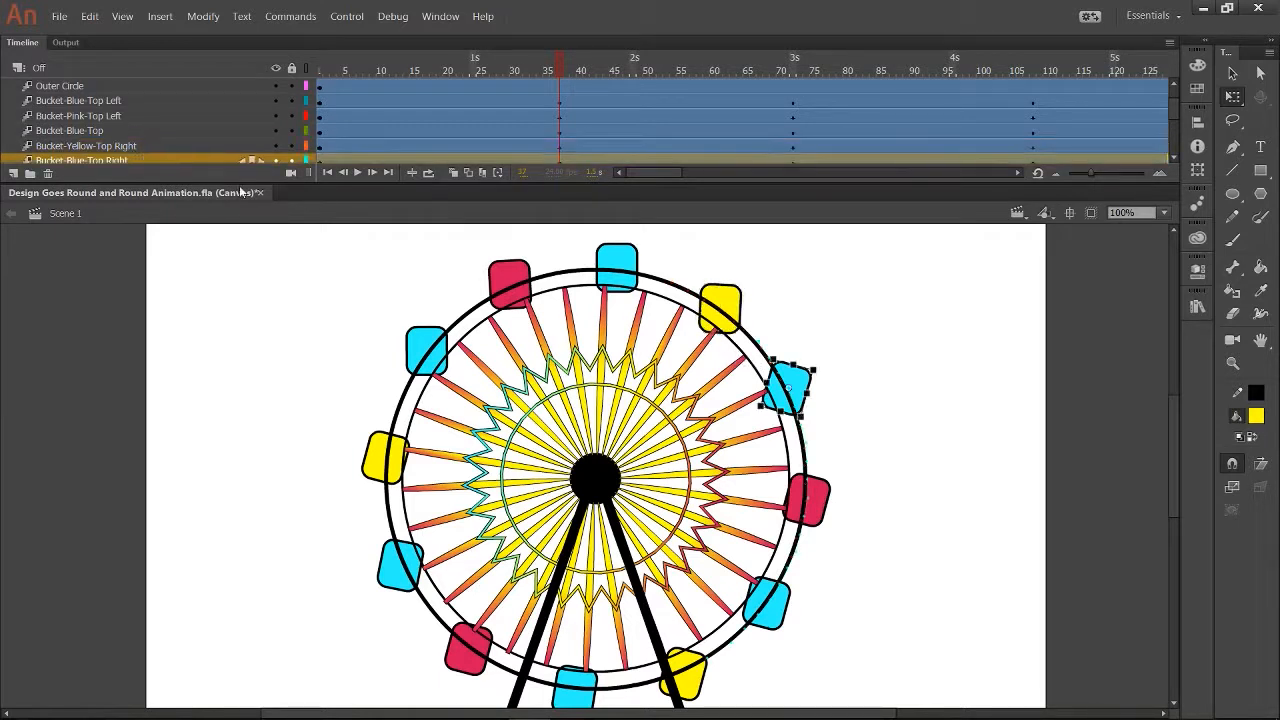
left_click_drag(814, 434, 818, 432)
- At frame 37, rotate the Bucket-Pink-Right and Bucket-Blue-Bottom Right buckets counterclockwise until both hang upright
scroll(211, 140, "down", 1)
left_click(211, 140)
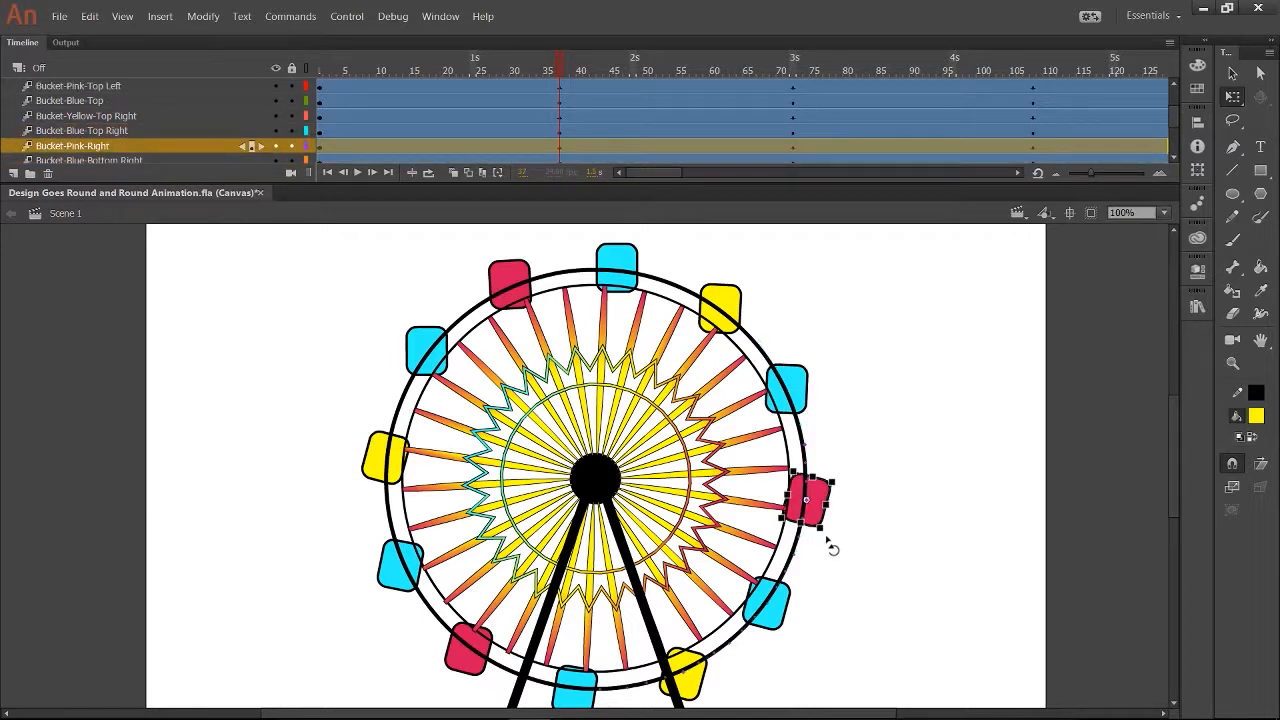
left_click_drag(831, 541, 835, 538)
scroll(130, 137, "down", 2)
left_click(134, 131)
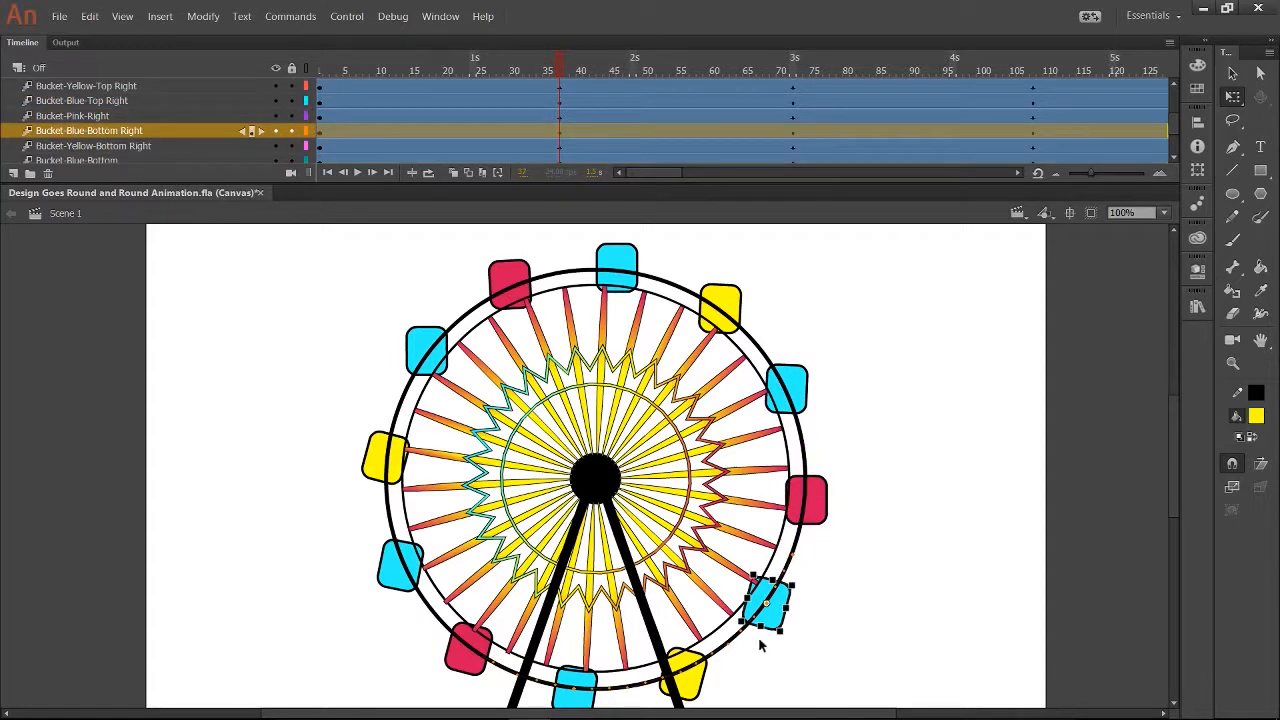
left_click_drag(790, 657, 797, 651)
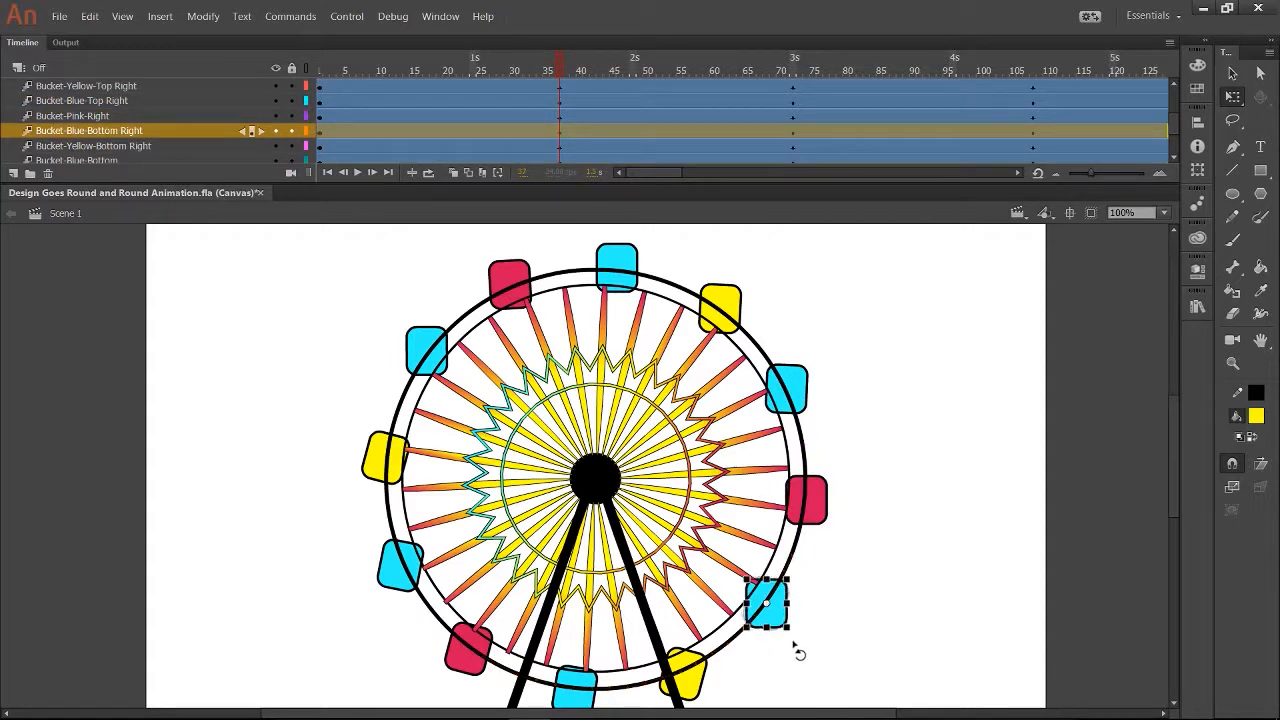
- At frame 37, rotate the Bucket-Yellow-Bottom Right and Bucket-Blue-Bottom buckets counterclockwise until both hang upright
left_click(164, 146)
scroll(648, 492, "down", 3)
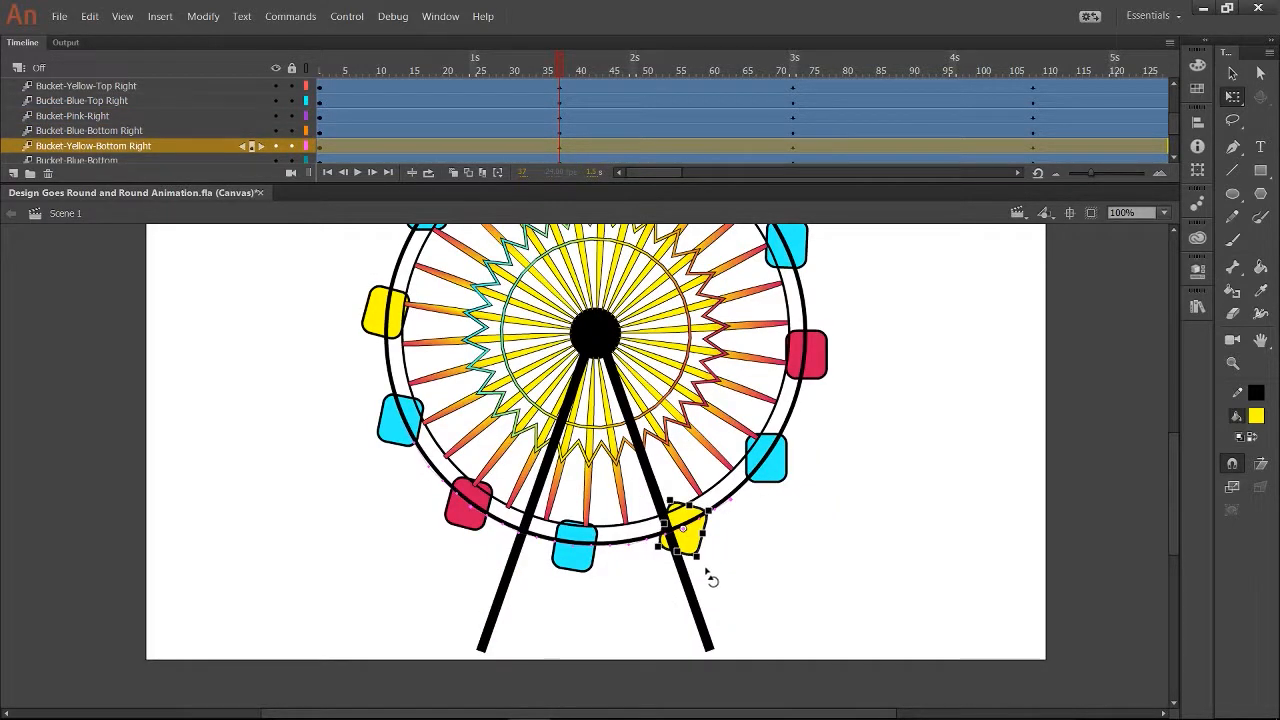
left_click_drag(709, 578, 713, 575)
left_click(161, 159)
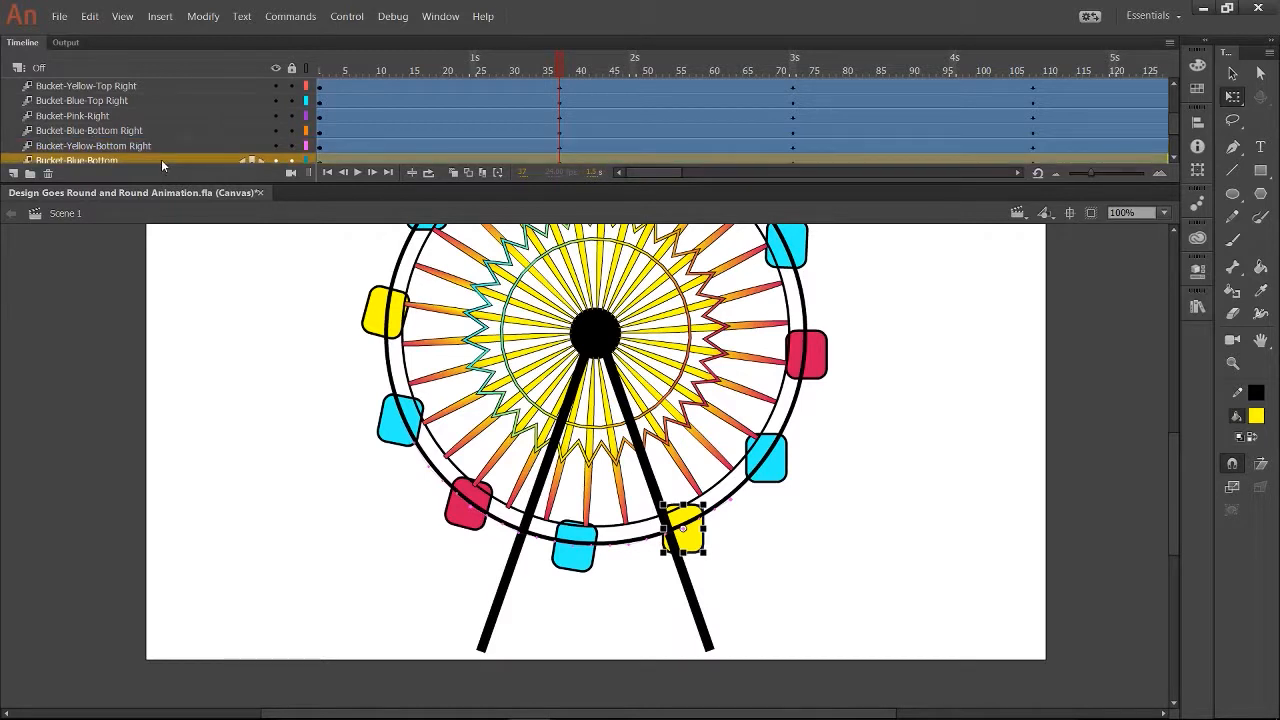
left_click_drag(597, 592, 608, 595)
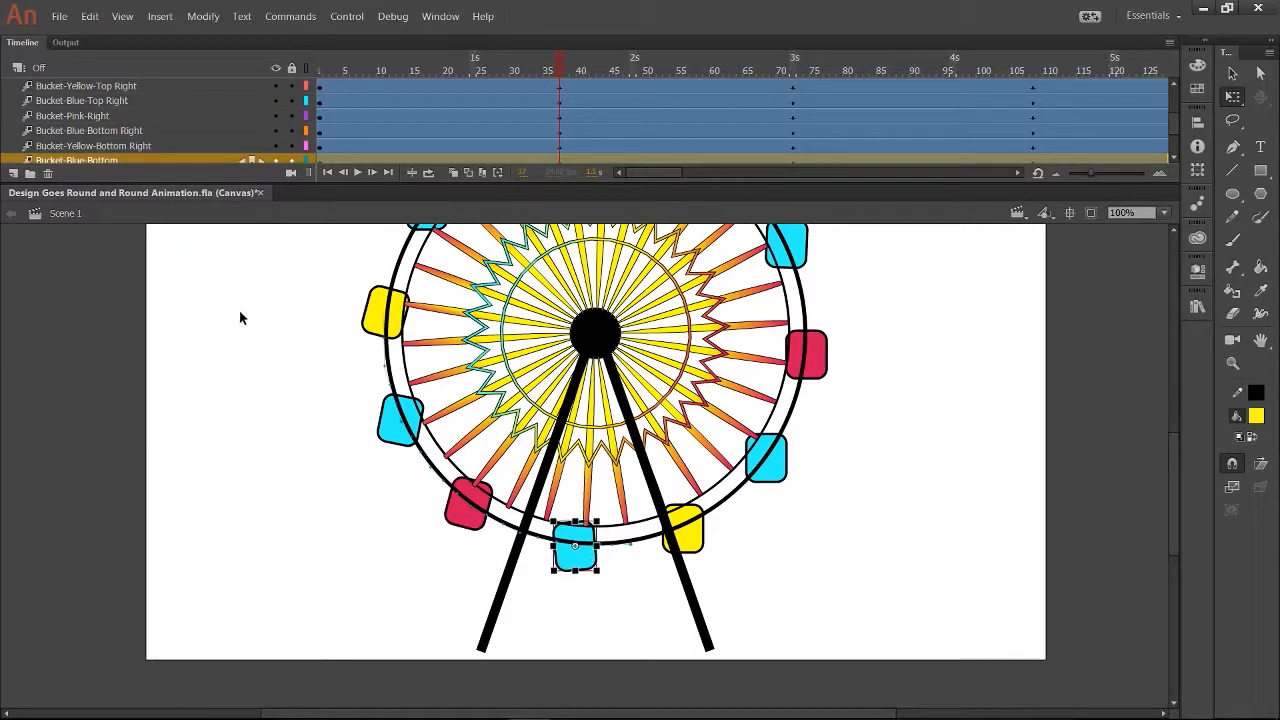
- At frame 37, rotate the Bucket-Pink-Bottom and Bucket-Blue-Bottom Left buckets counterclockwise until both hang upright
scroll(152, 104, "down", 2)
left_click(146, 116)
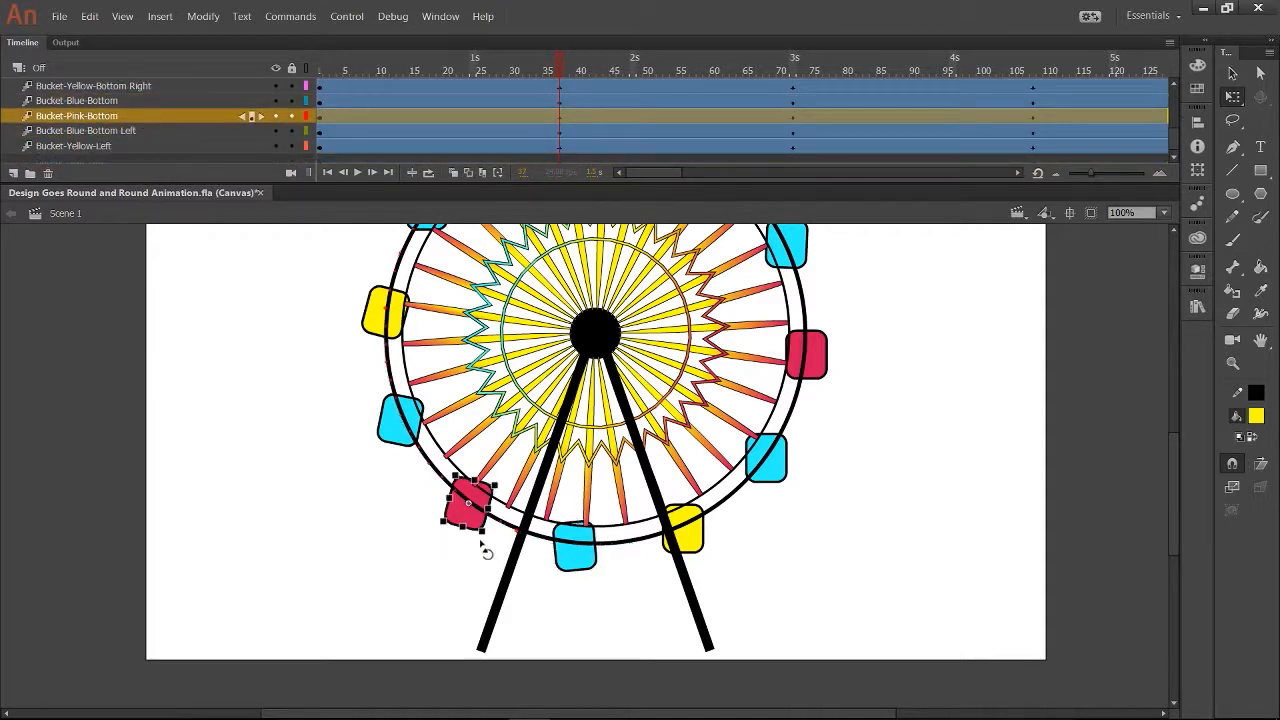
left_click_drag(484, 546, 490, 550)
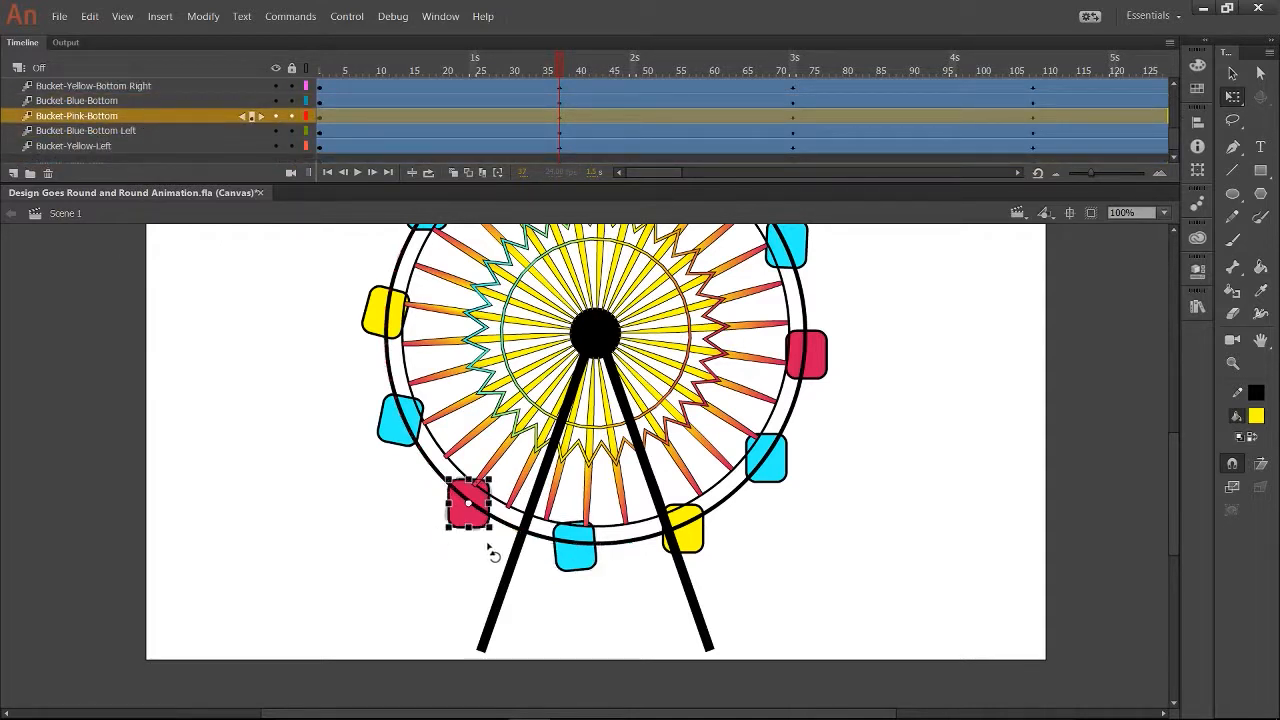
left_click(111, 130)
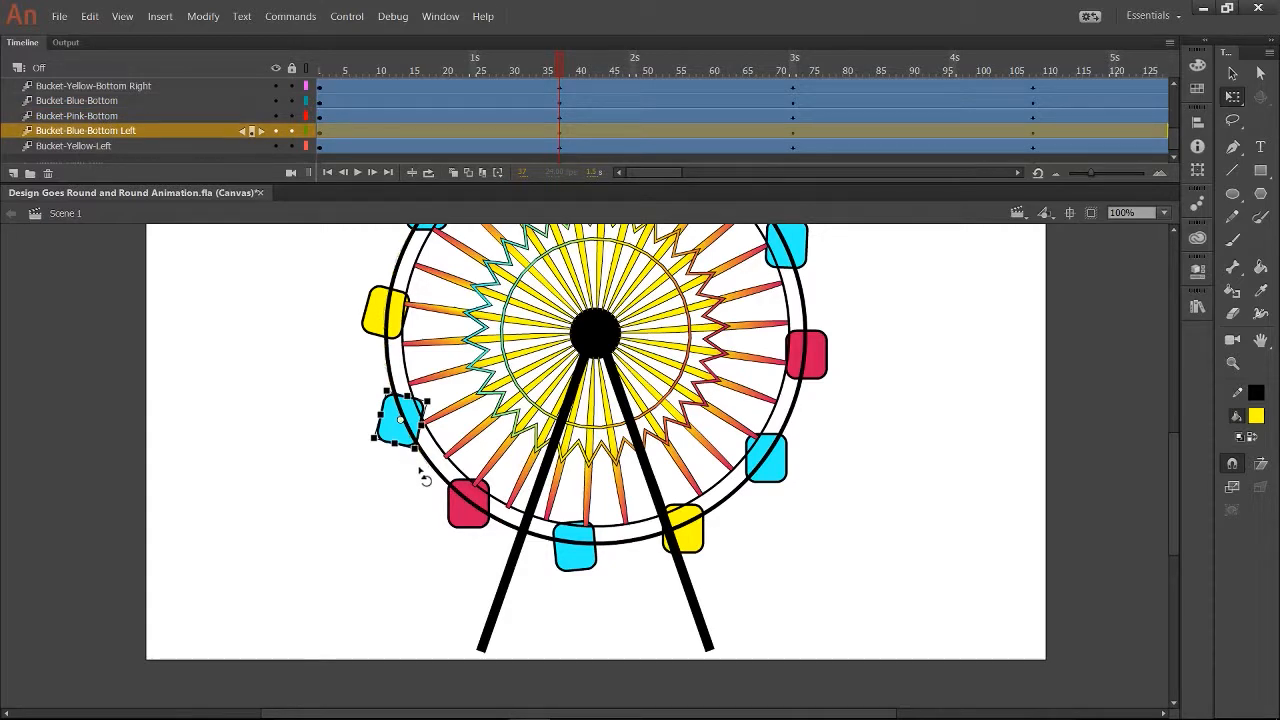
left_click_drag(423, 474, 428, 477)
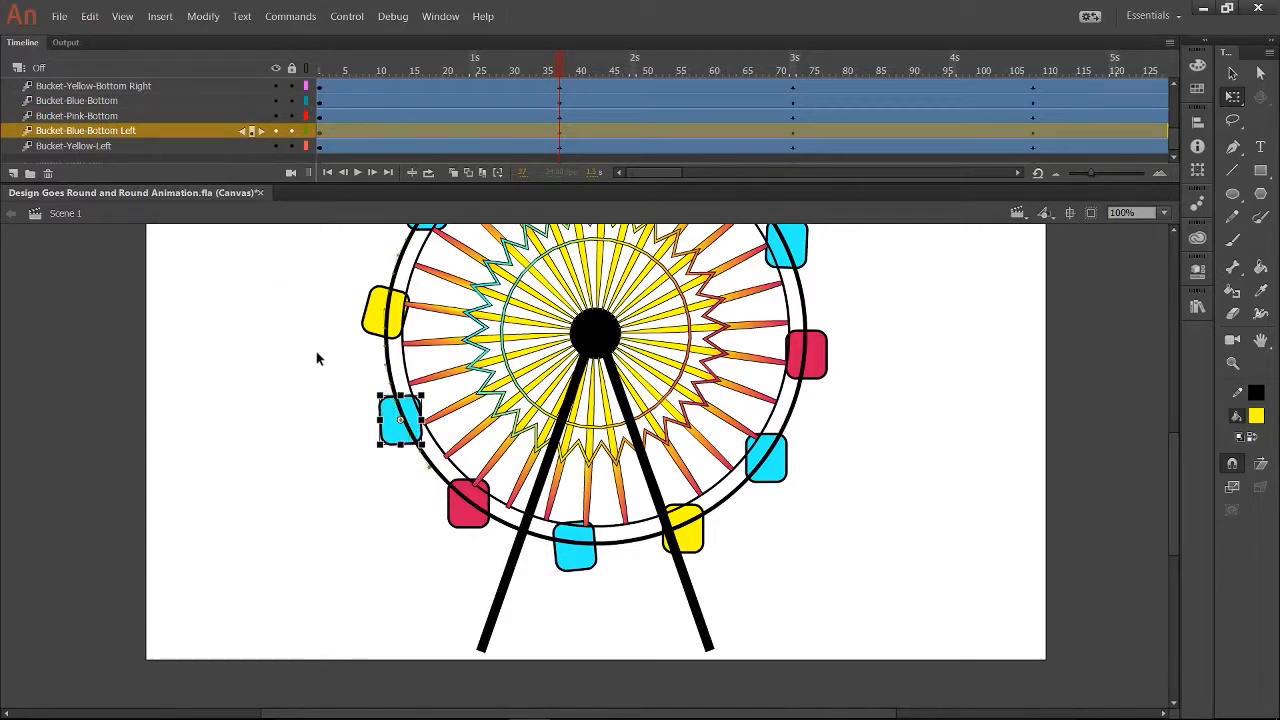
- At frame 37, rotate the Bucket-Yellow-Left bucket counterclockwise so it hangs upright
scroll(316, 356, "up", 3)
left_click(146, 146)
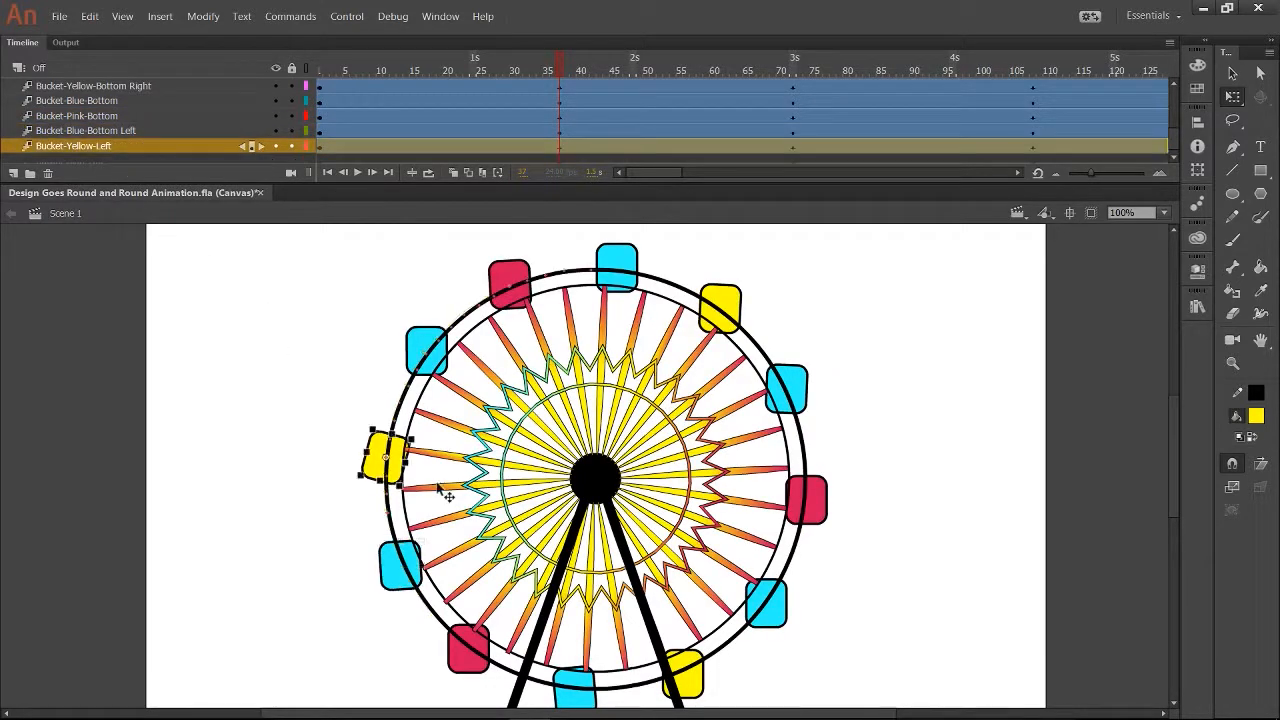
left_click_drag(403, 497, 409, 497)
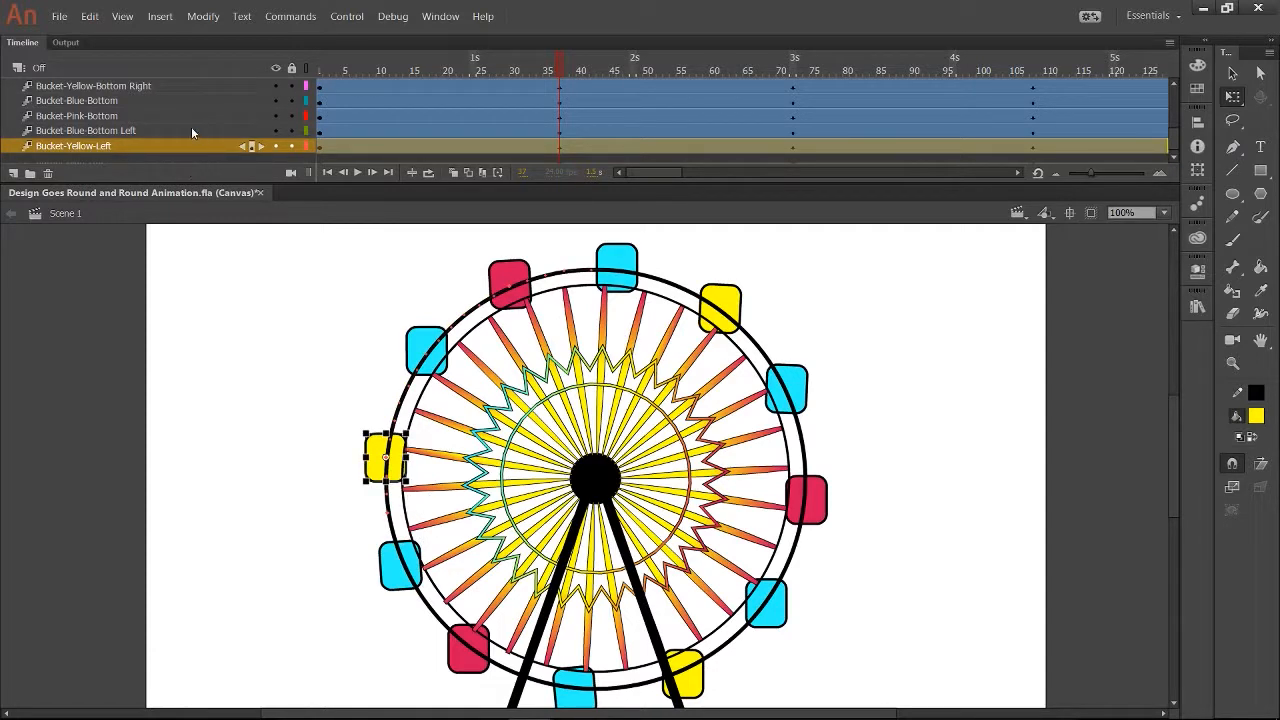
- At the frame 72 keyframe, rotate the Bucket-Yellow-Left and Bucket-Blue-Bottom Left buckets counterclockwise until both hang upright
left_click_drag(556, 70, 250, 137)
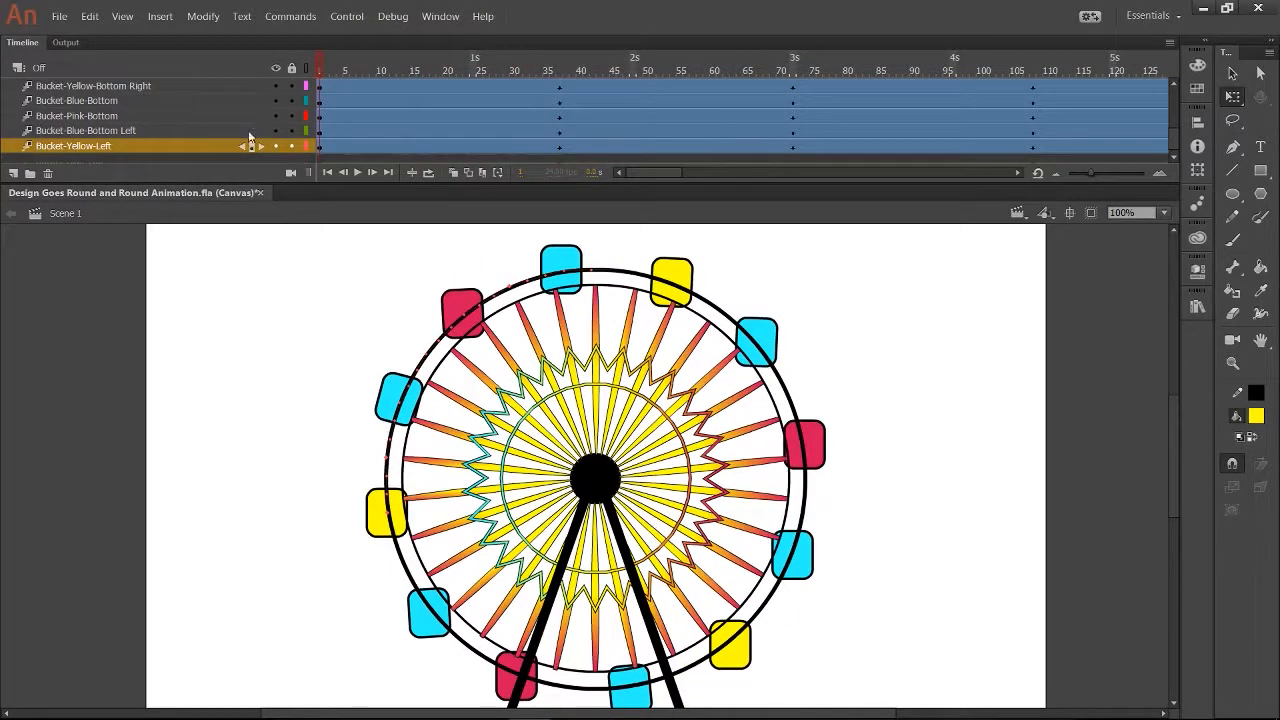
left_click_drag(333, 98, 792, 229)
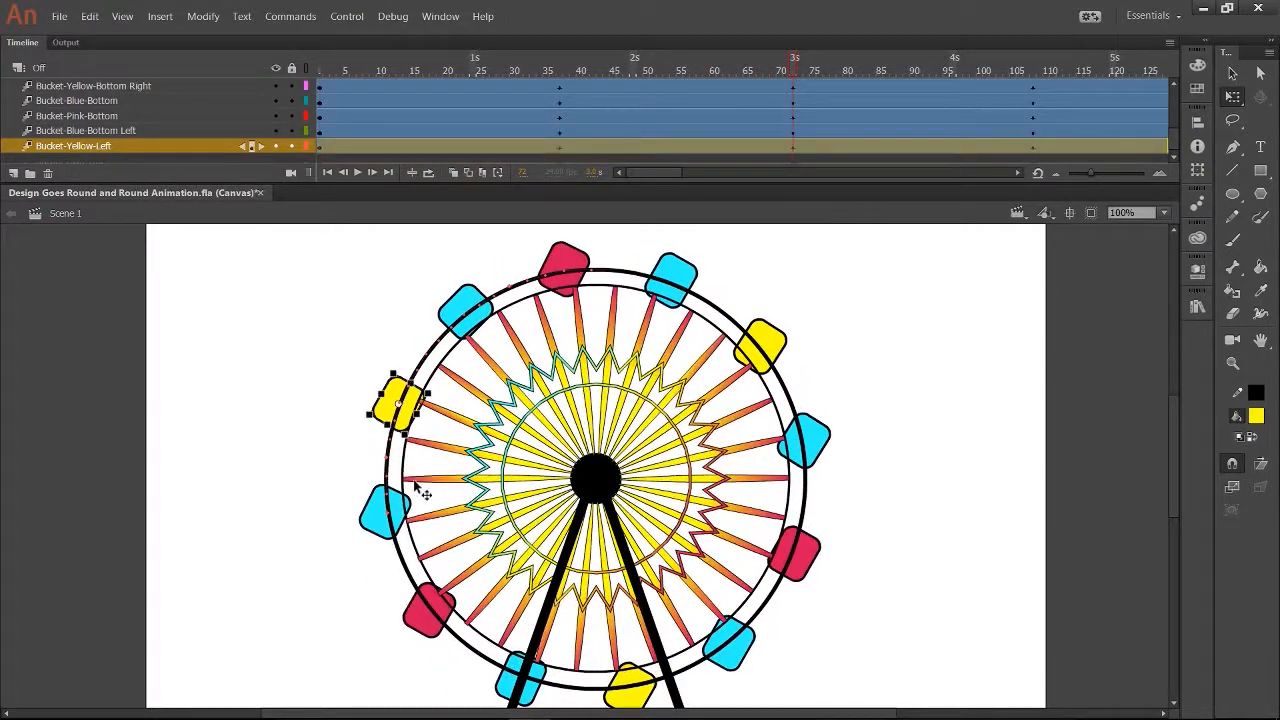
left_click_drag(423, 460, 437, 467)
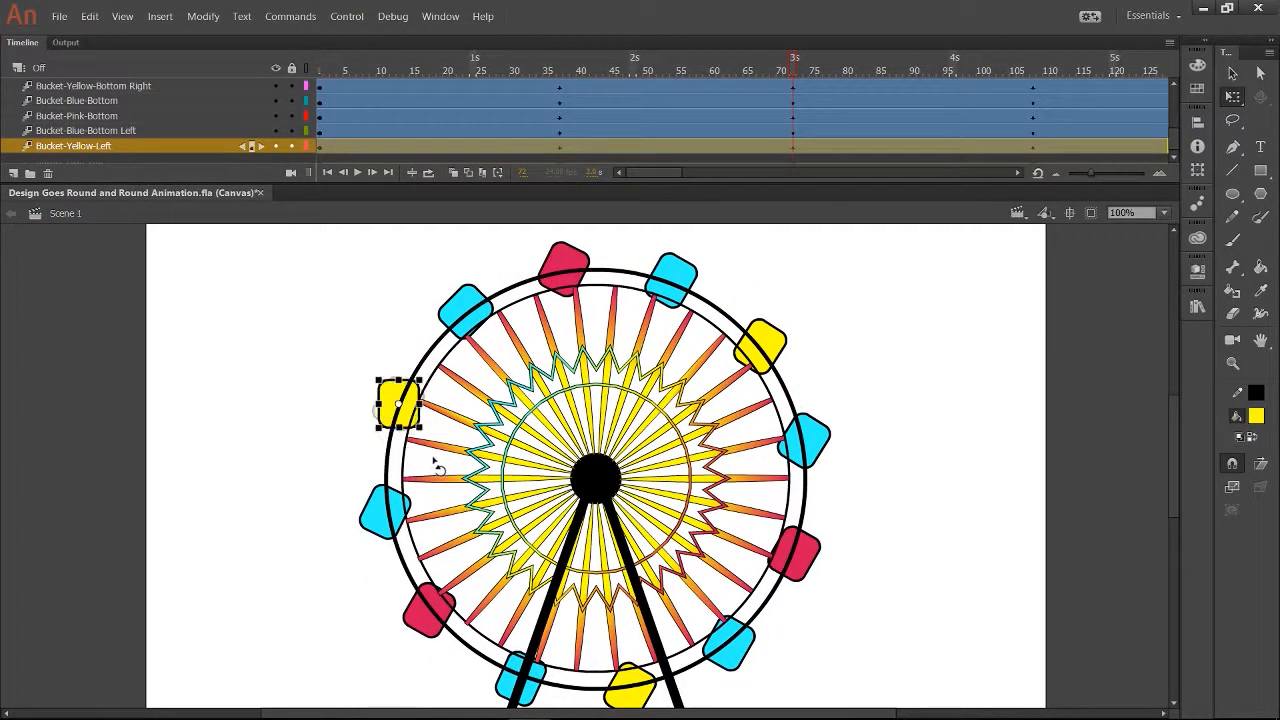
left_click(181, 130)
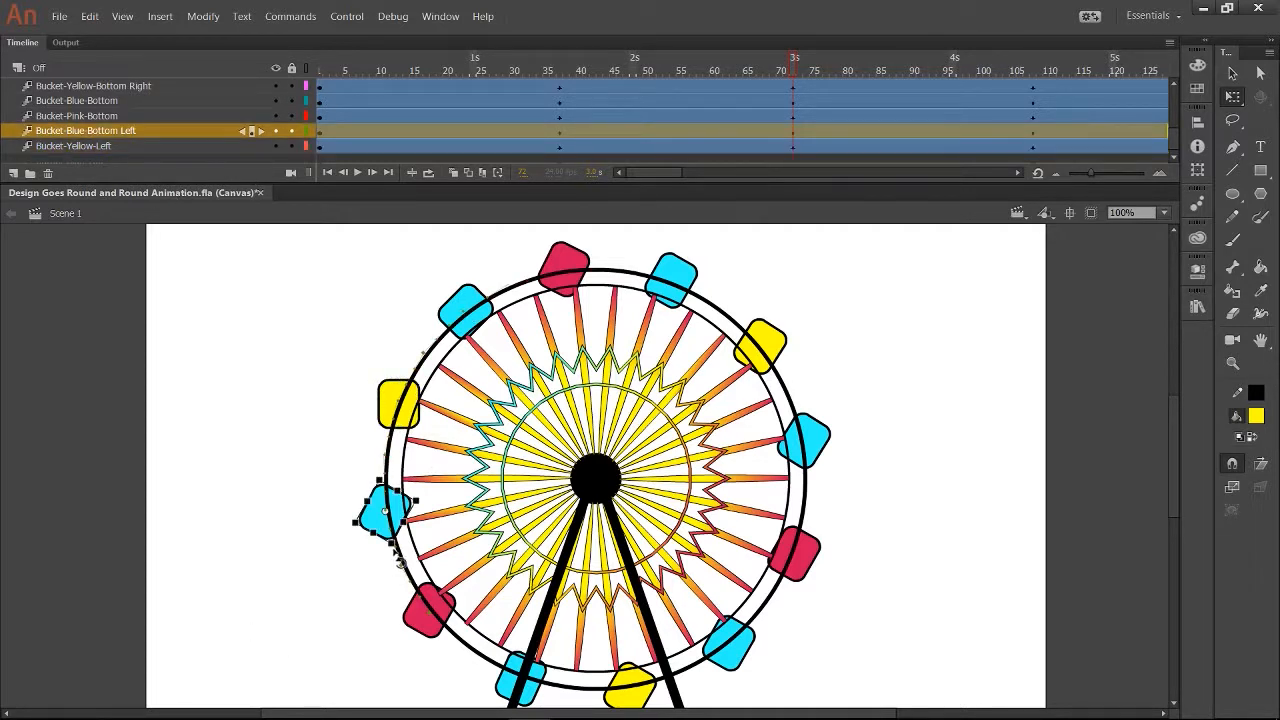
left_click_drag(398, 558, 430, 578)
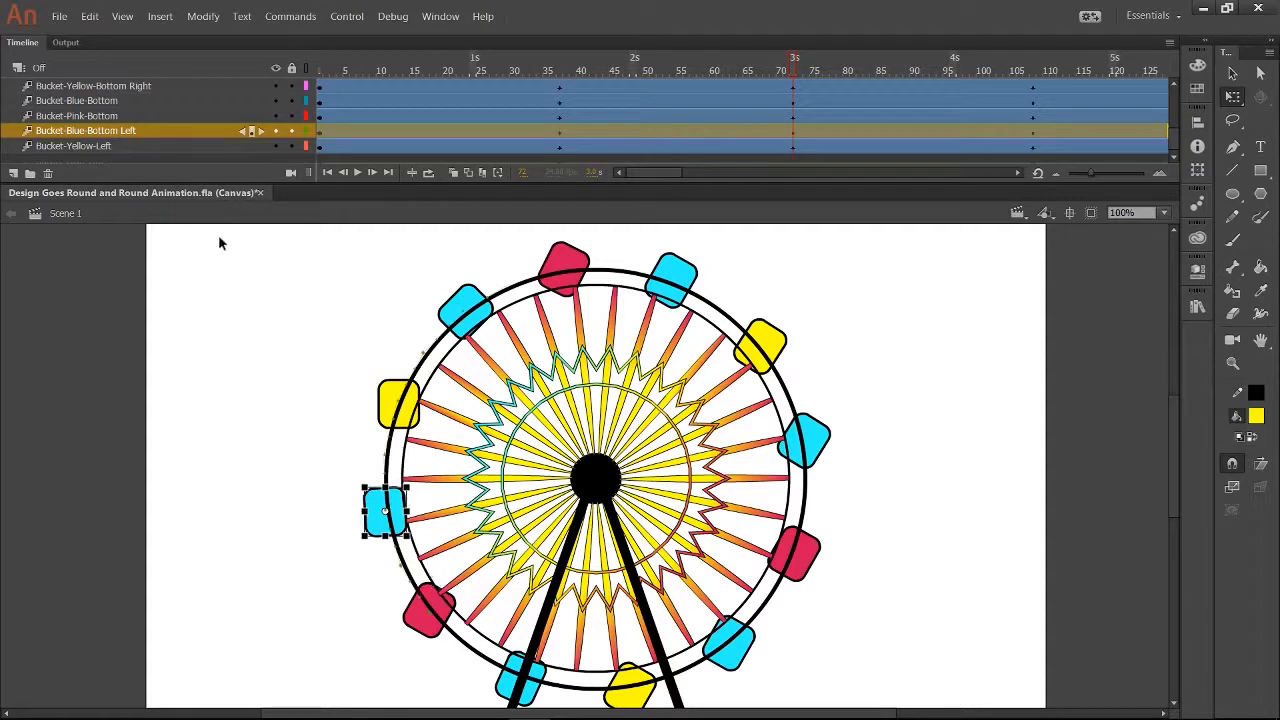
- At frame 72, rotate the Bucket-Pink-Bottom and Bucket-Blue-Bottom buckets counterclockwise until both hang upright
left_click(207, 116)
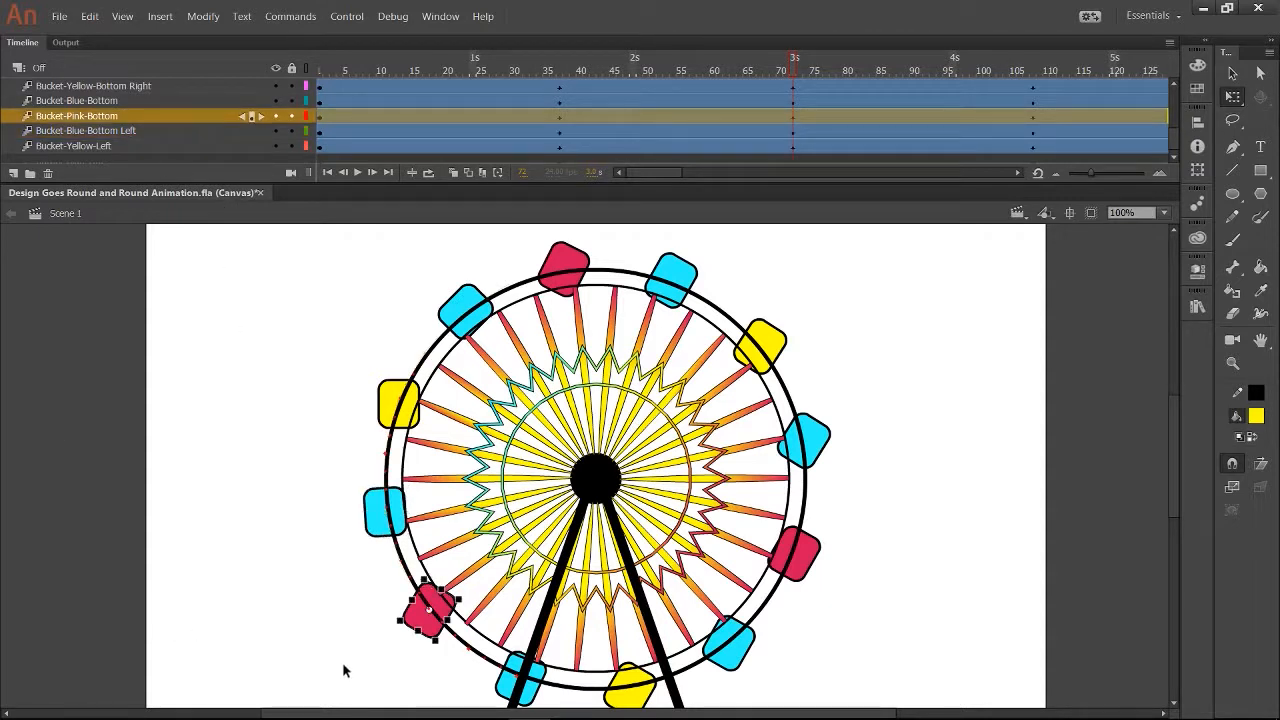
left_click_drag(446, 662, 468, 670)
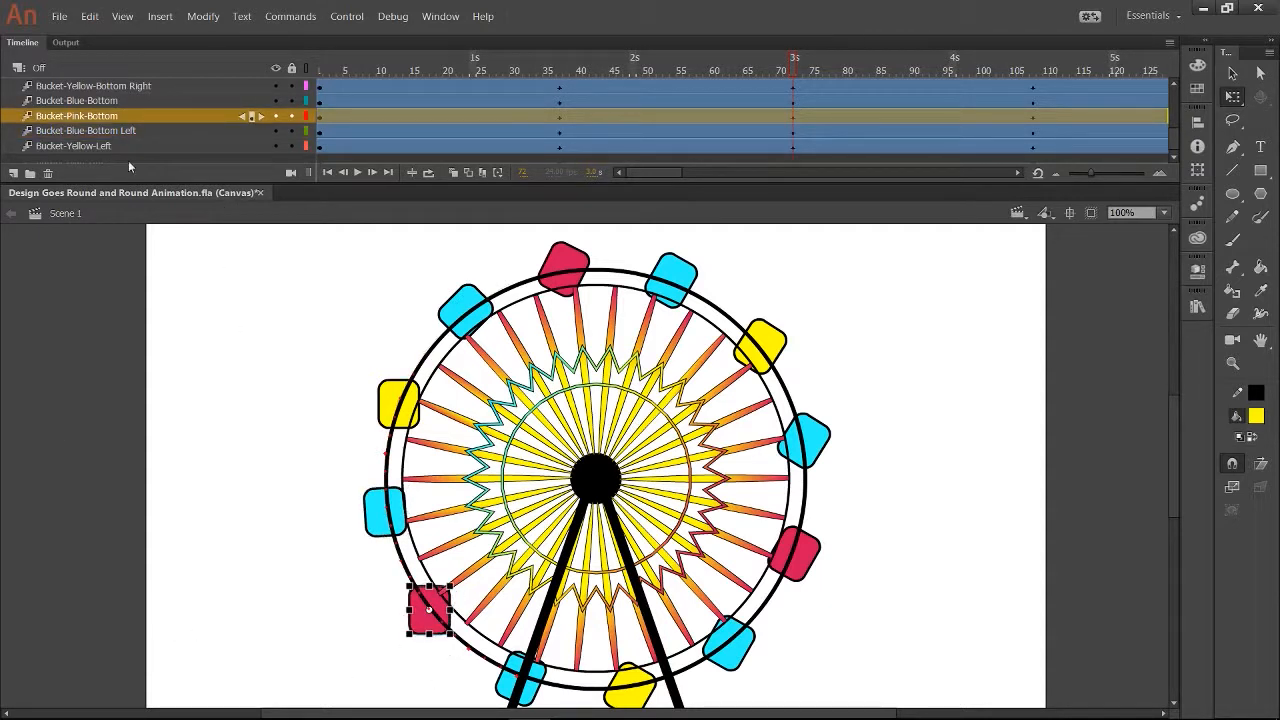
left_click(127, 100)
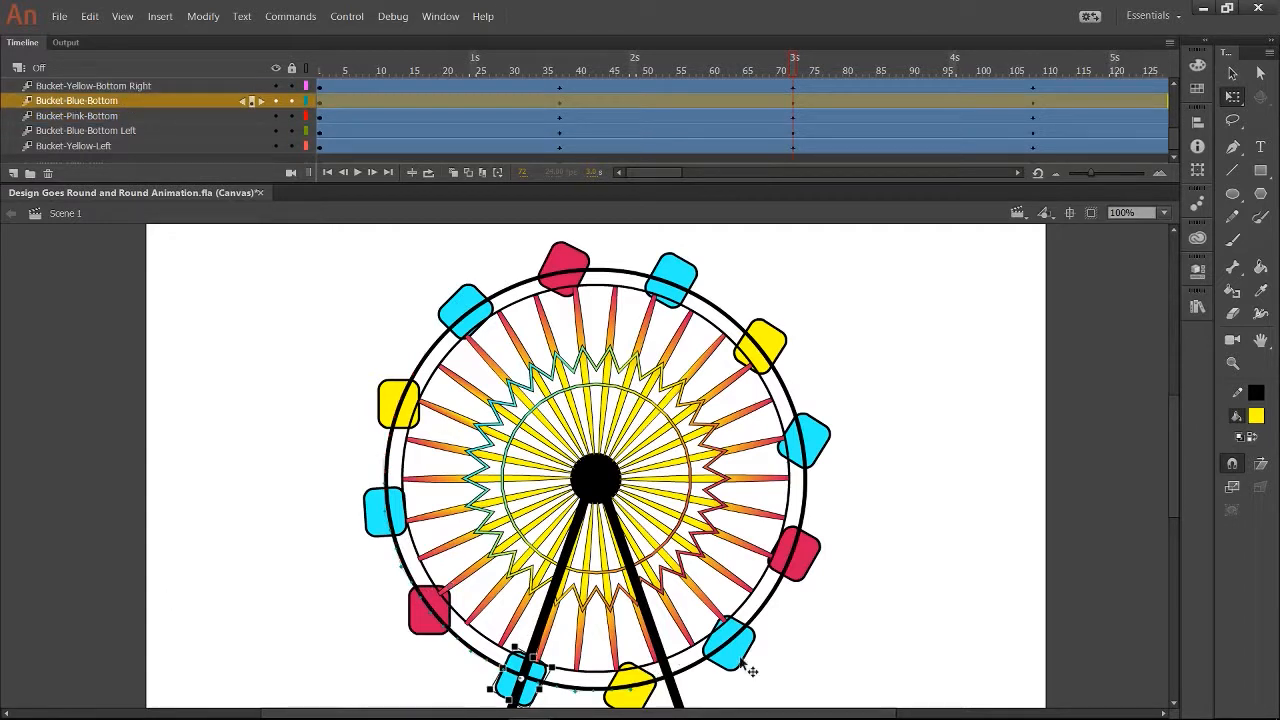
left_click(1173, 706)
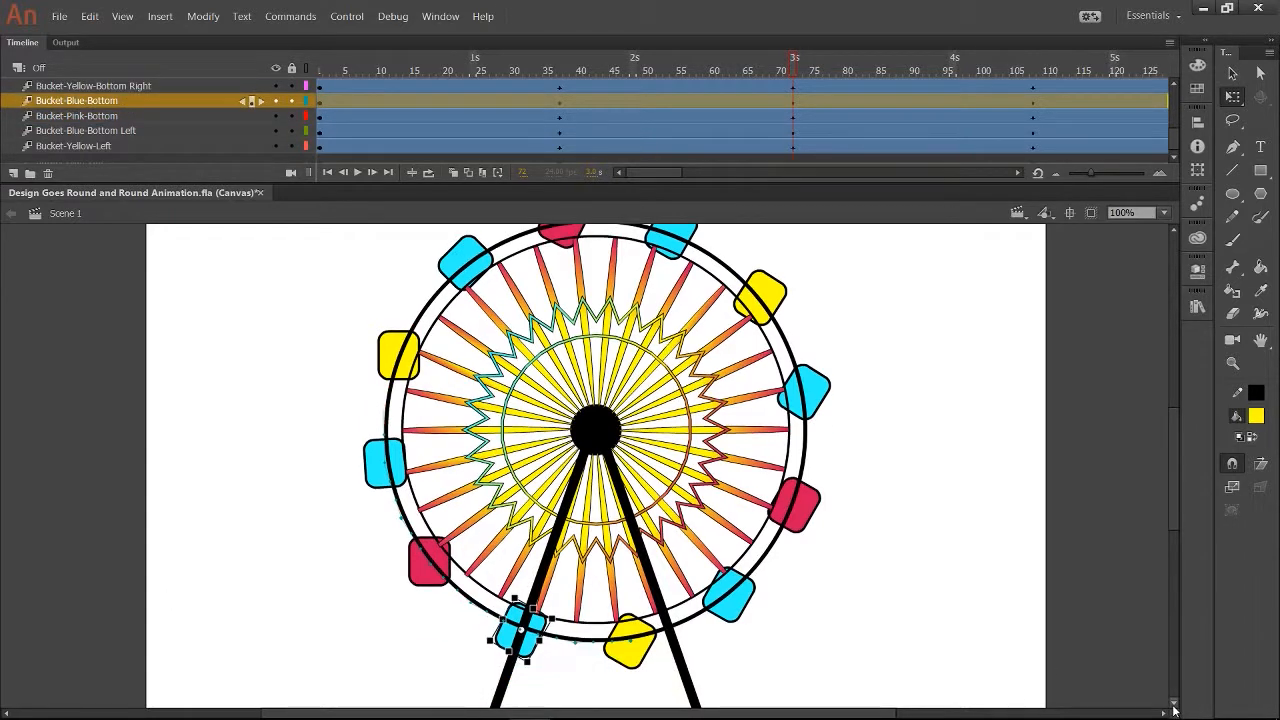
left_click_drag(545, 683, 558, 685)
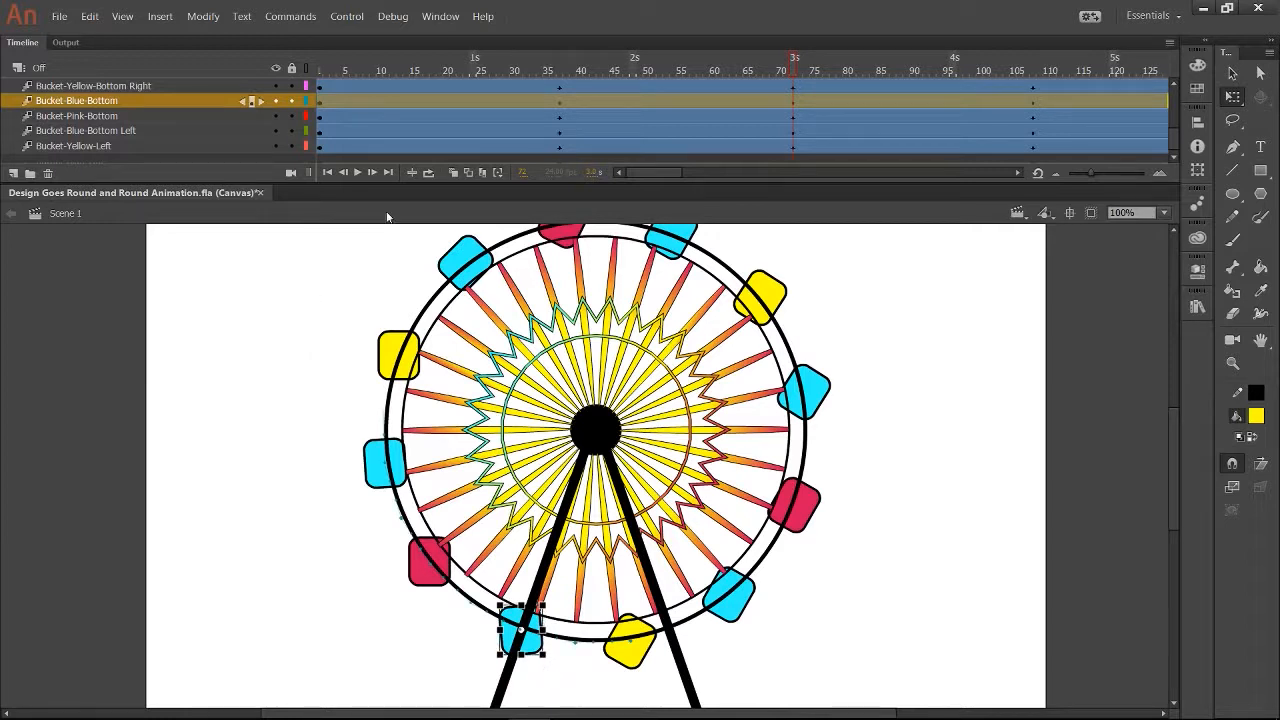
- At frame 72, rotate the Bucket-Yellow-Bottom Right and Bucket-Blue-Bottom Right buckets counterclockwise until both hang upright
left_click(127, 115)
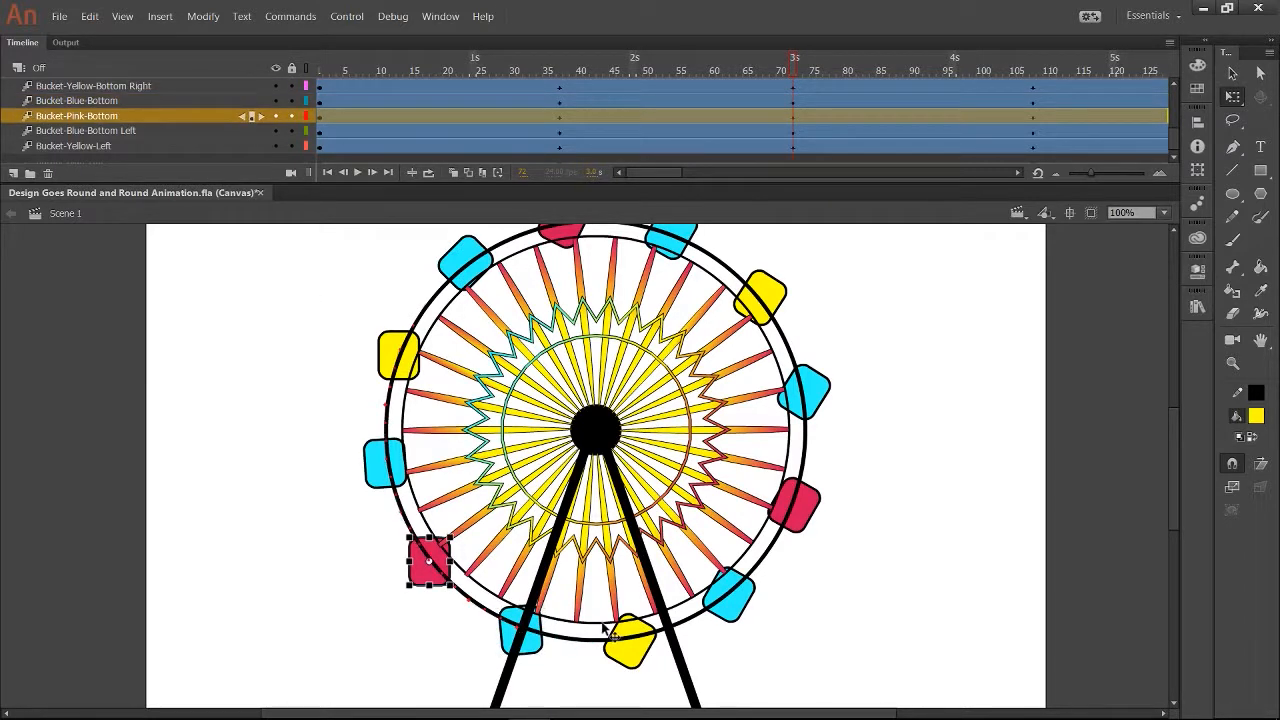
left_click(187, 101)
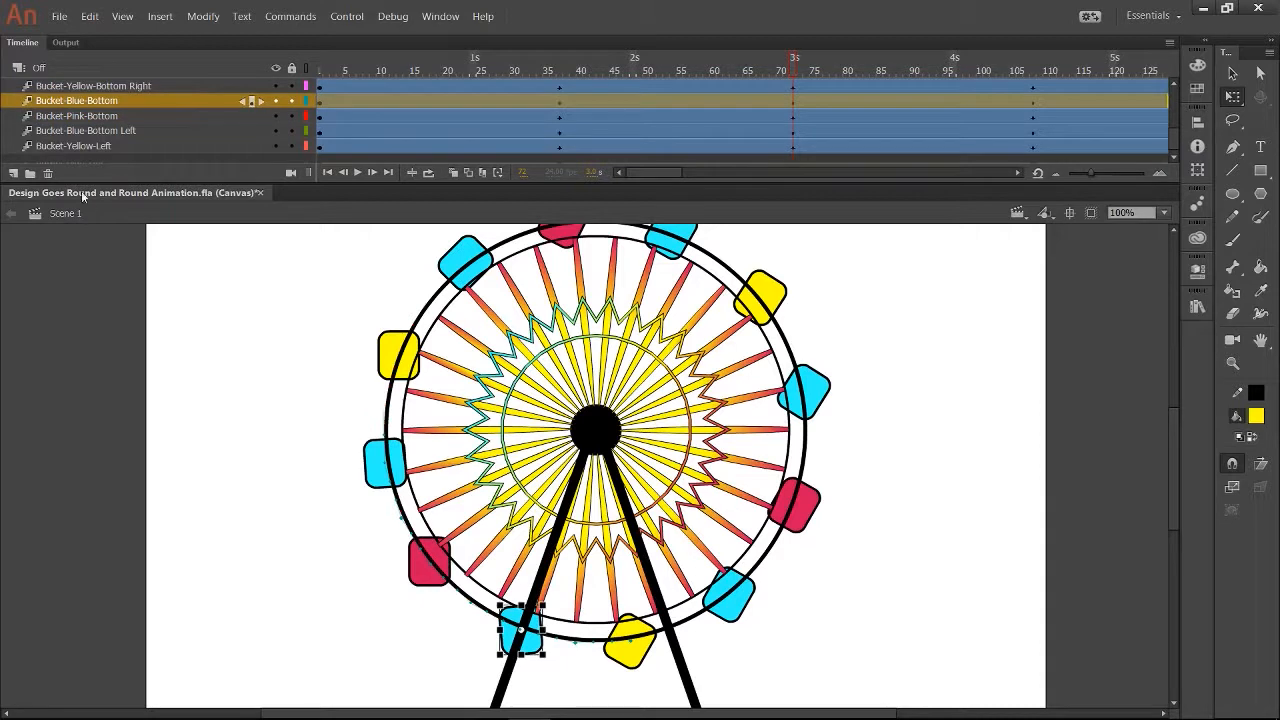
left_click(183, 86)
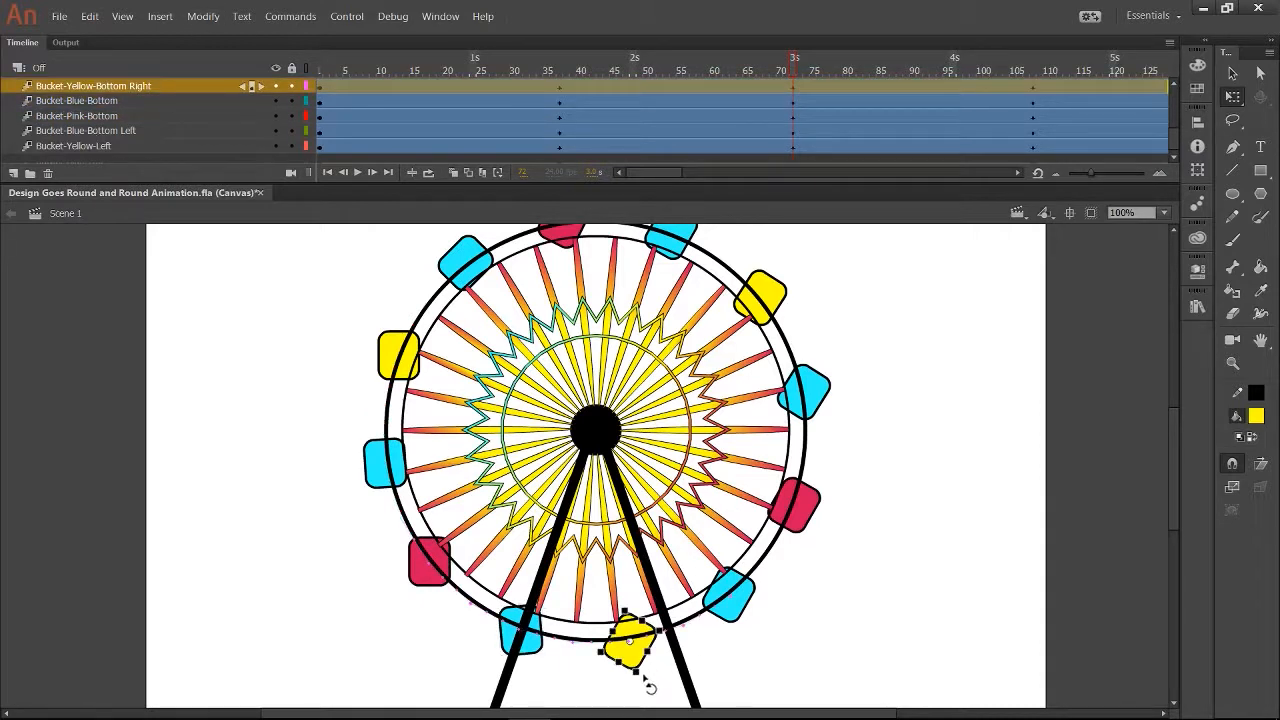
left_click_drag(650, 687, 674, 700)
left_click(728, 595)
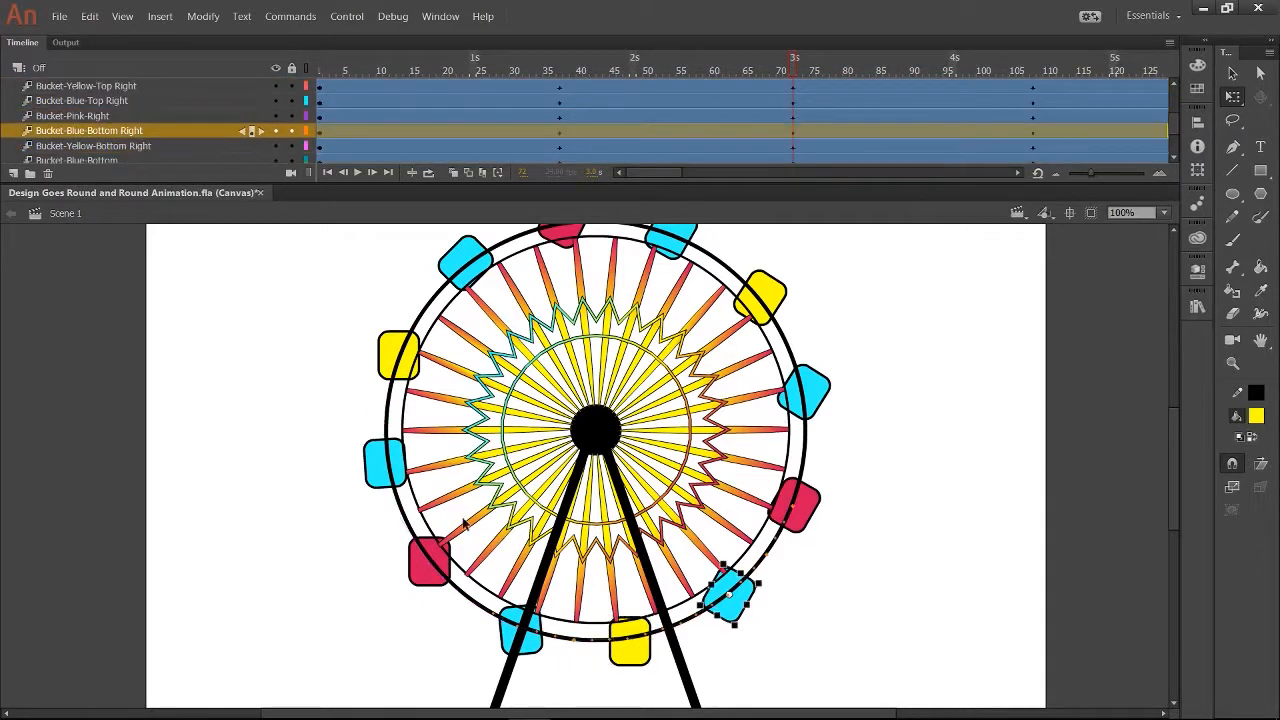
left_click_drag(750, 638, 766, 651)
- At frame 72, rotate the Bucket-Pink-Right and Bucket-Blue-Top Right buckets counterclockwise until both hang upright
left_click(795, 505)
left_click_drag(808, 563, 828, 569)
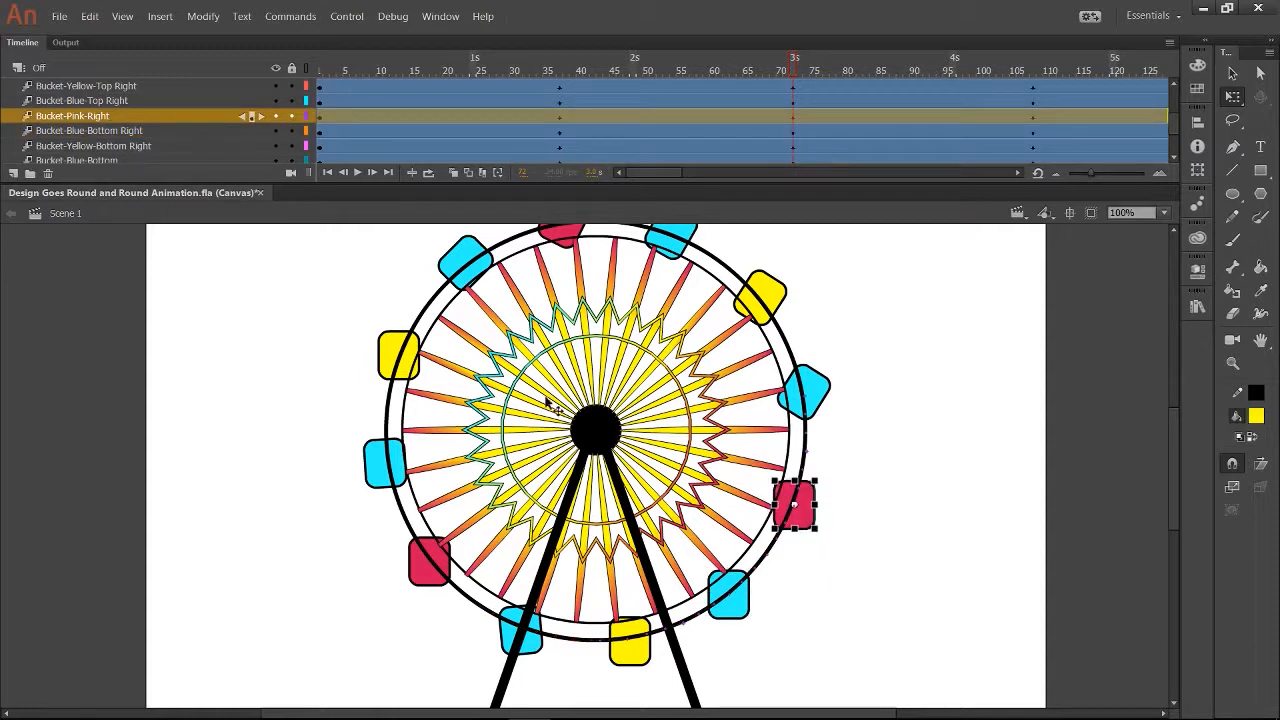
left_click(805, 392)
left_click_drag(830, 446, 838, 448)
- At frame 72, rotate the Bucket-Yellow-Top Right and Bucket-Blue-Top buckets counterclockwise until both hang upright
scroll(136, 116, "up", 2)
left_click(150, 131)
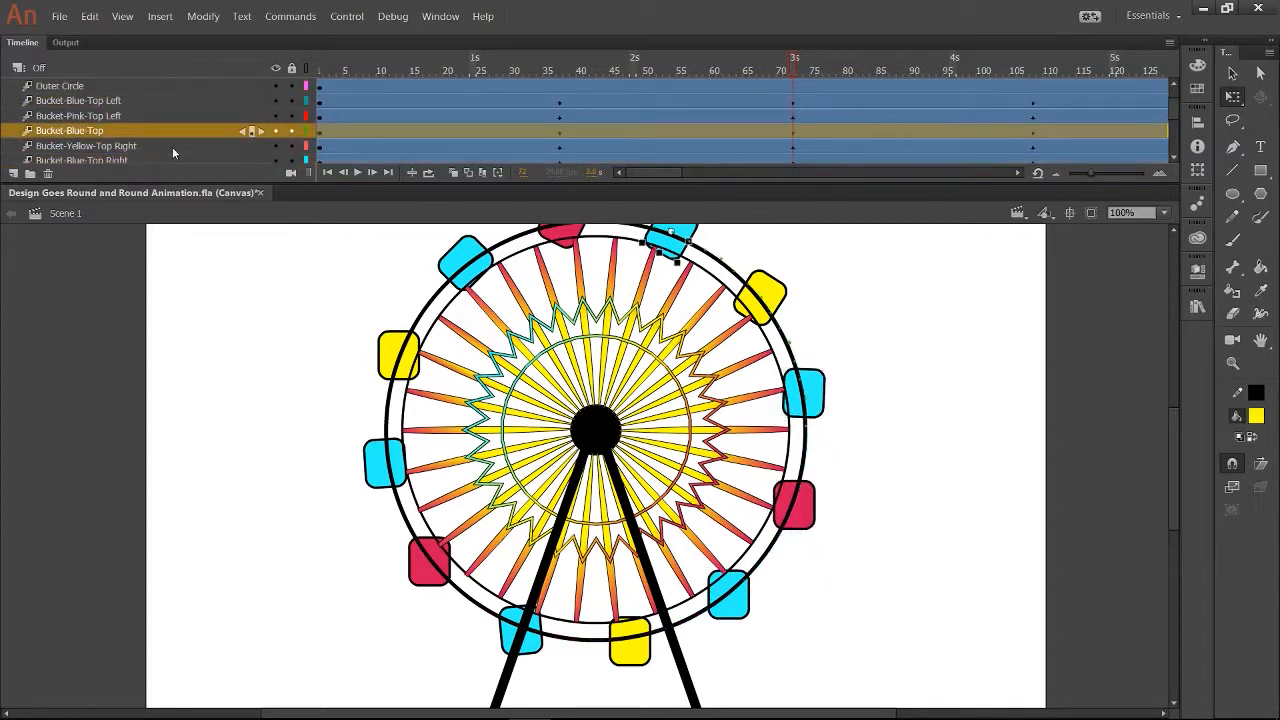
left_click(174, 148)
left_click_drag(774, 340, 794, 348)
left_click(1174, 231)
left_click(118, 134)
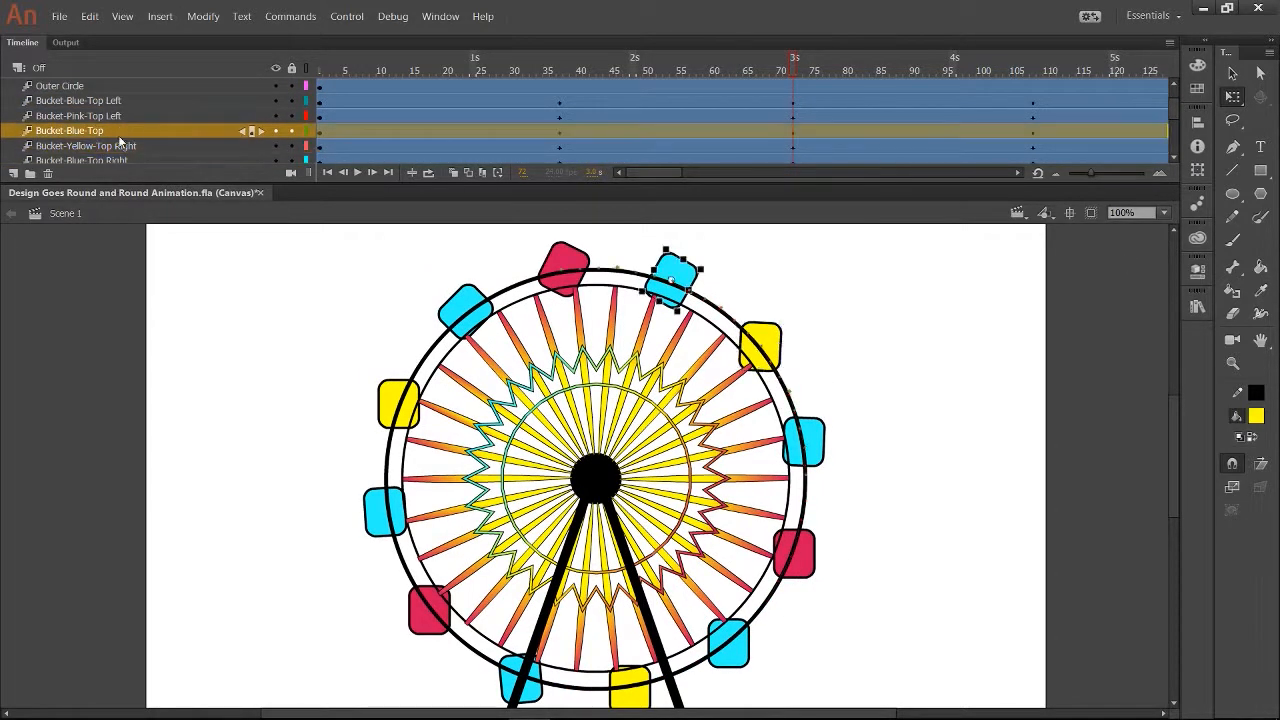
left_click_drag(684, 327, 703, 334)
- At frame 72, rotate the Bucket-Pink-Top Left and Bucket-Blue-Top Left buckets counterclockwise until both hang upright
left_click(110, 117)
left_click_drag(566, 312, 588, 318)
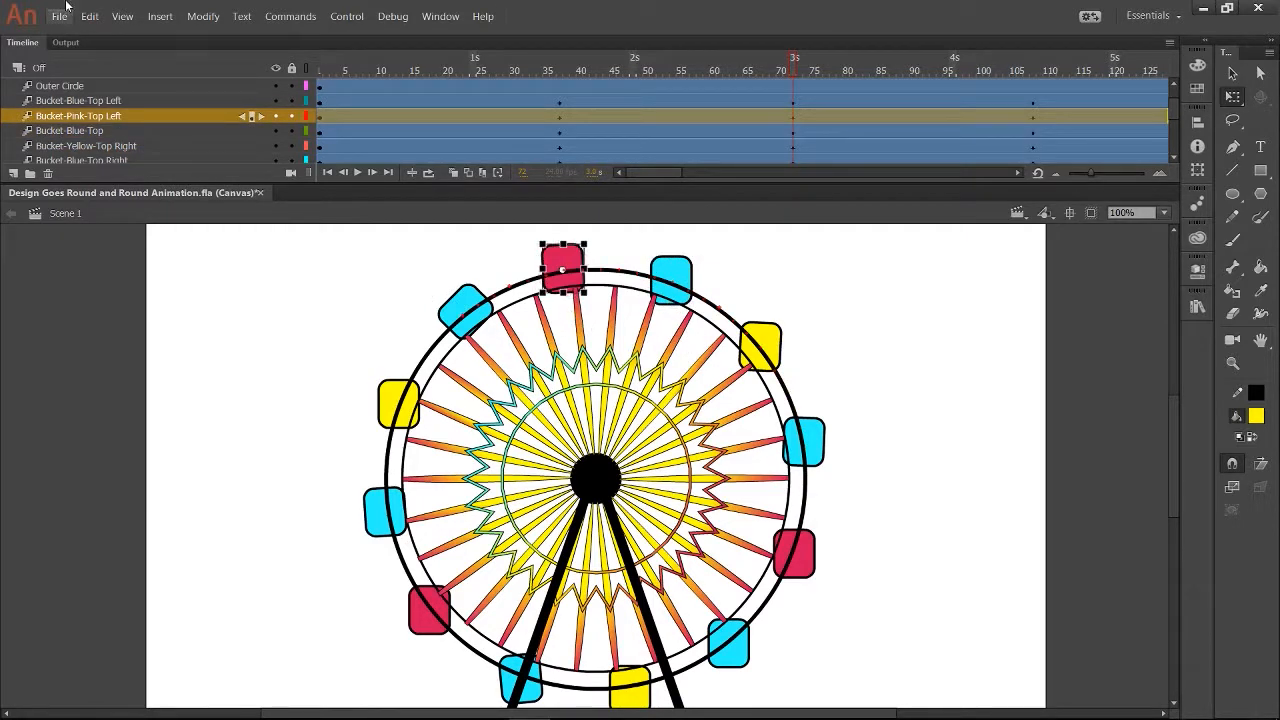
left_click(95, 102)
left_click_drag(472, 347, 508, 357)
- Play the animation from the first frame to check how the straightened buckets move around the wheel
left_click(318, 60)
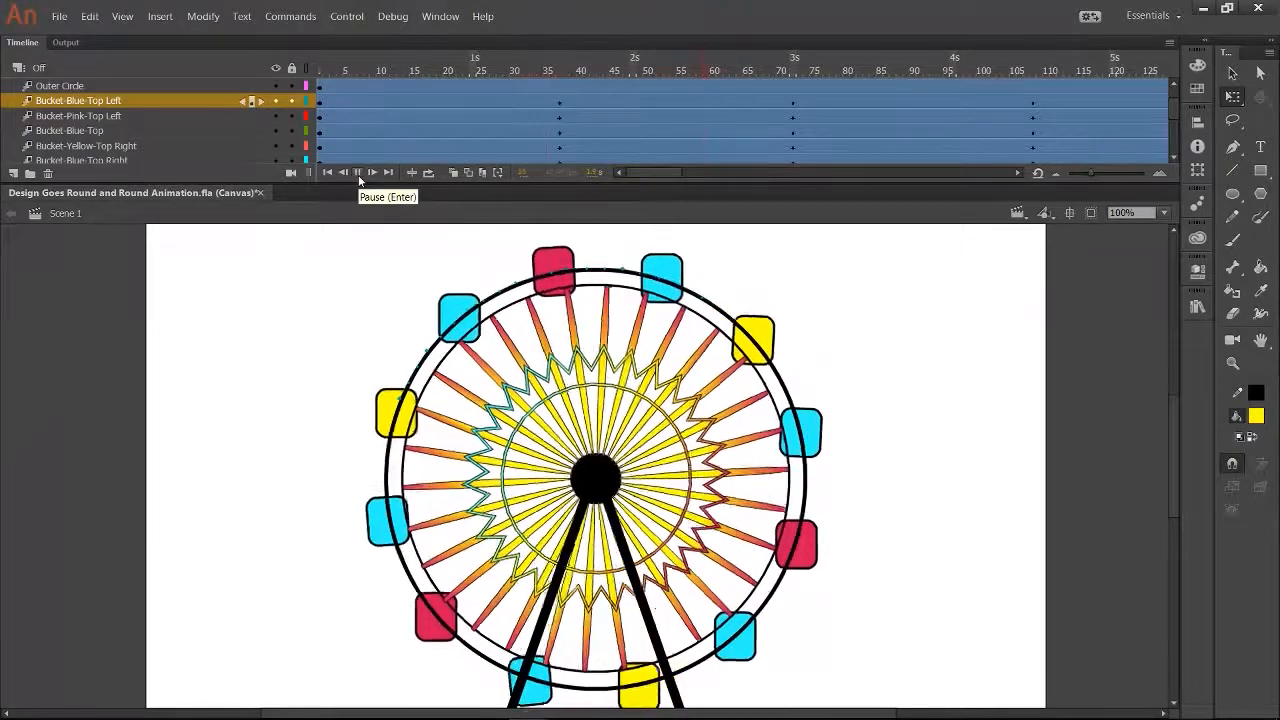
left_click(319, 62)
left_click(357, 172)
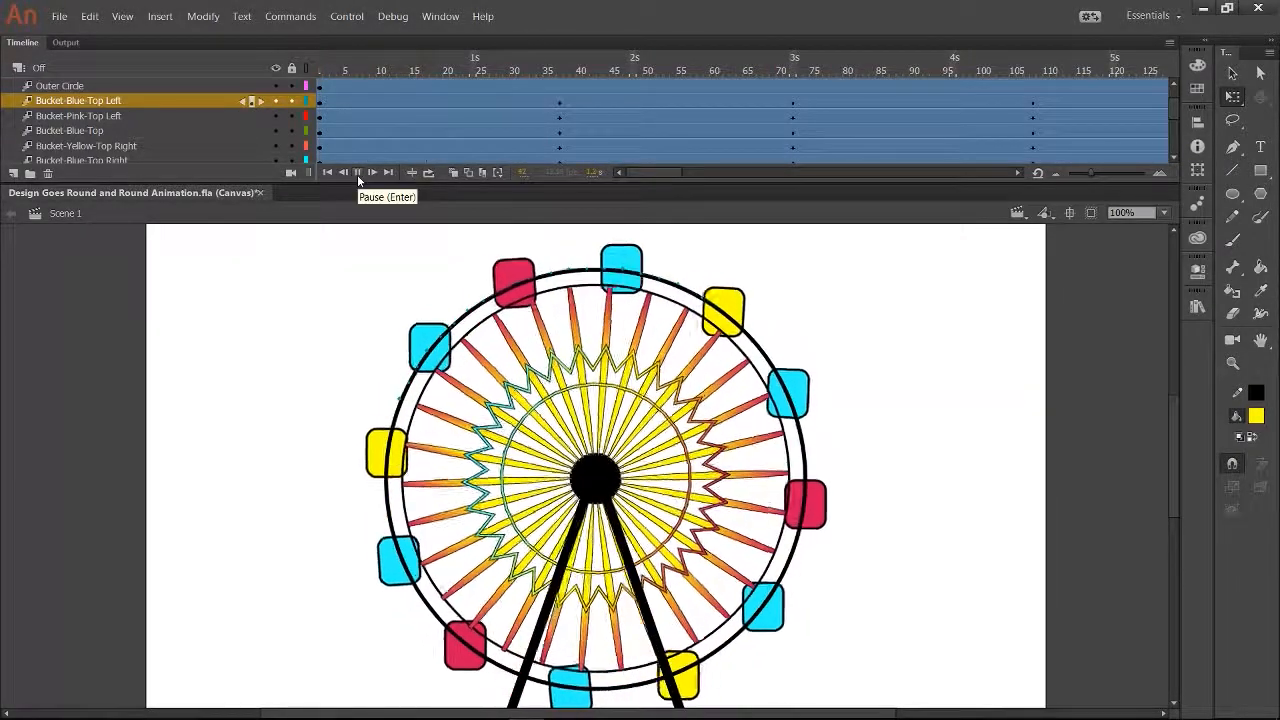
left_click(357, 172)
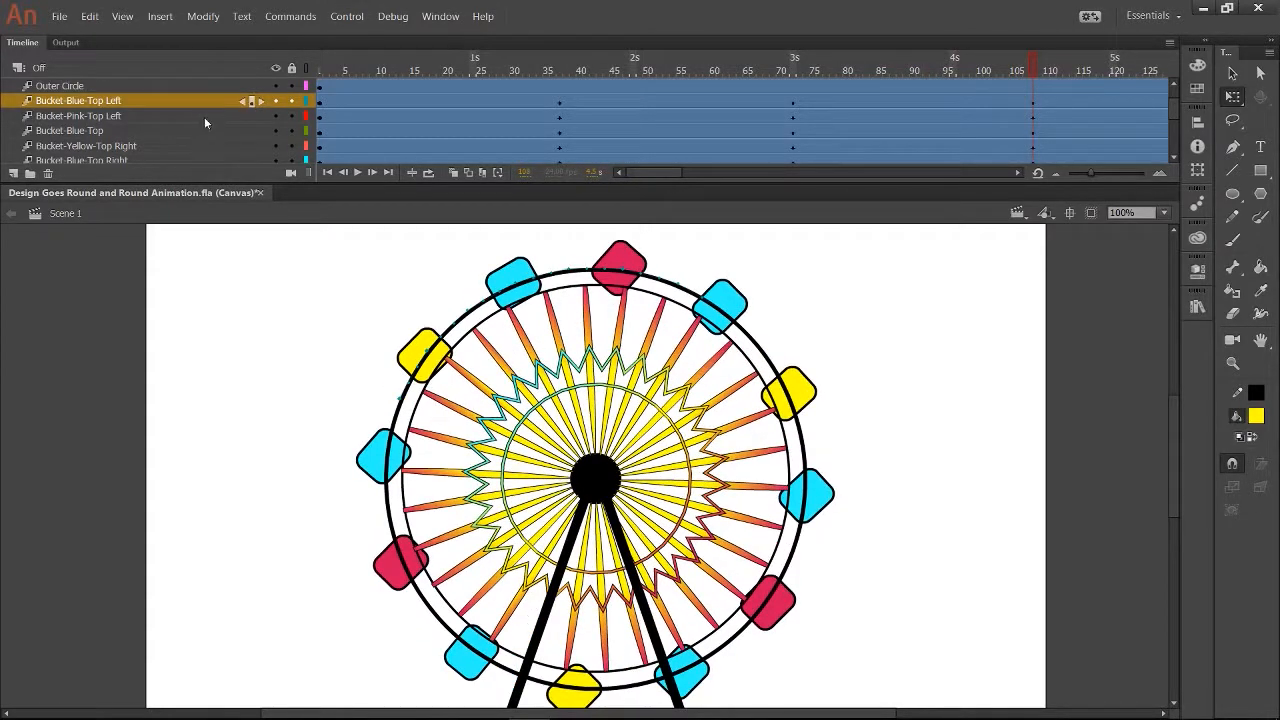
- At the frame 108 keyframe, rotate the Bucket-Blue-Top Left and Bucket-Pink-Top Left buckets counterclockwise towards upright
left_click(97, 103)
left_click_drag(513, 327, 647, 319)
left_click(619, 270)
- At frame 108, rotate the Bucket-Blue-Top and Bucket-Yellow-Top Right buckets counterclockwise towards upright
left_click(163, 131)
left_click_drag(719, 349, 742, 357)
left_click(128, 146)
left_click_drag(792, 444, 818, 438)
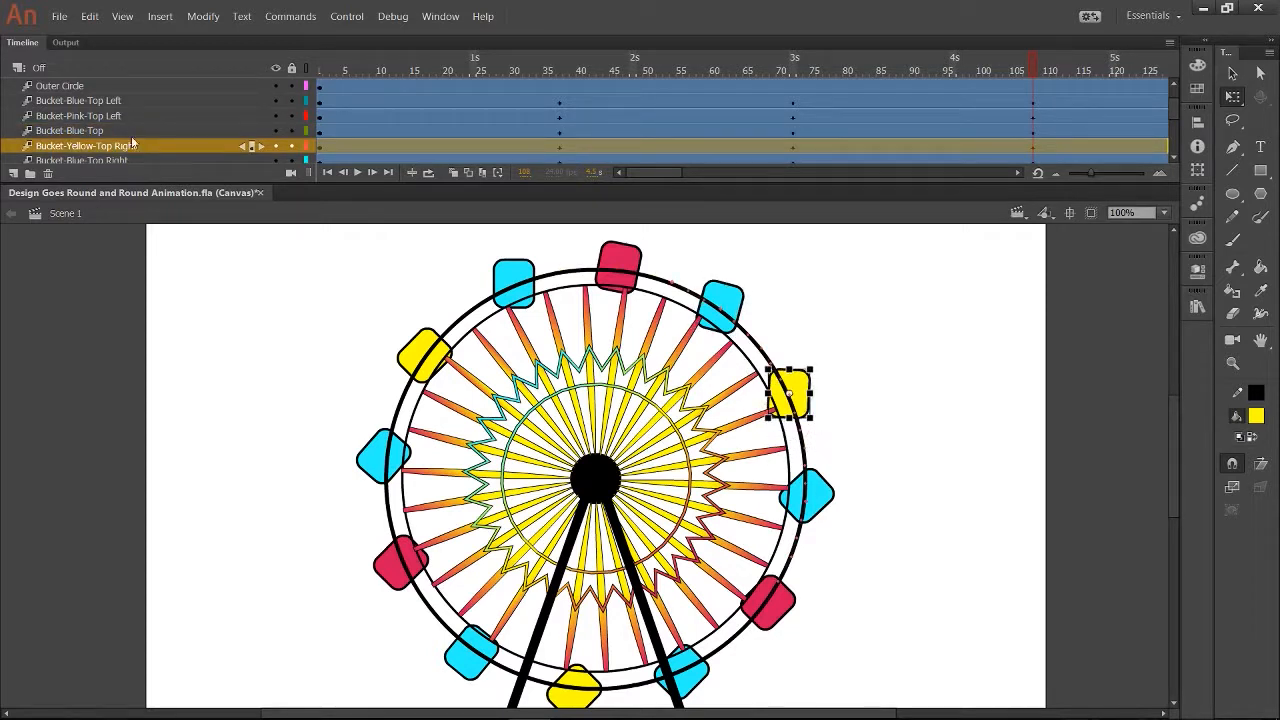
- At frame 108, rotate the Bucket-Blue-Top Right and Bucket-Pink-Right buckets counterclockwise until both hang upright
left_click(138, 160)
left_click_drag(804, 537, 843, 538)
scroll(128, 149, "down", 2)
left_click(128, 147)
left_click_drag(766, 642, 801, 645)
- At frame 108, rotate the Bucket-Blue-Bottom Right and Bucket-Yellow-Bottom Right buckets counterclockwise until both hang upright
left_click(137, 161)
left_click_drag(722, 667, 711, 648)
scroll(126, 115, "down", 2)
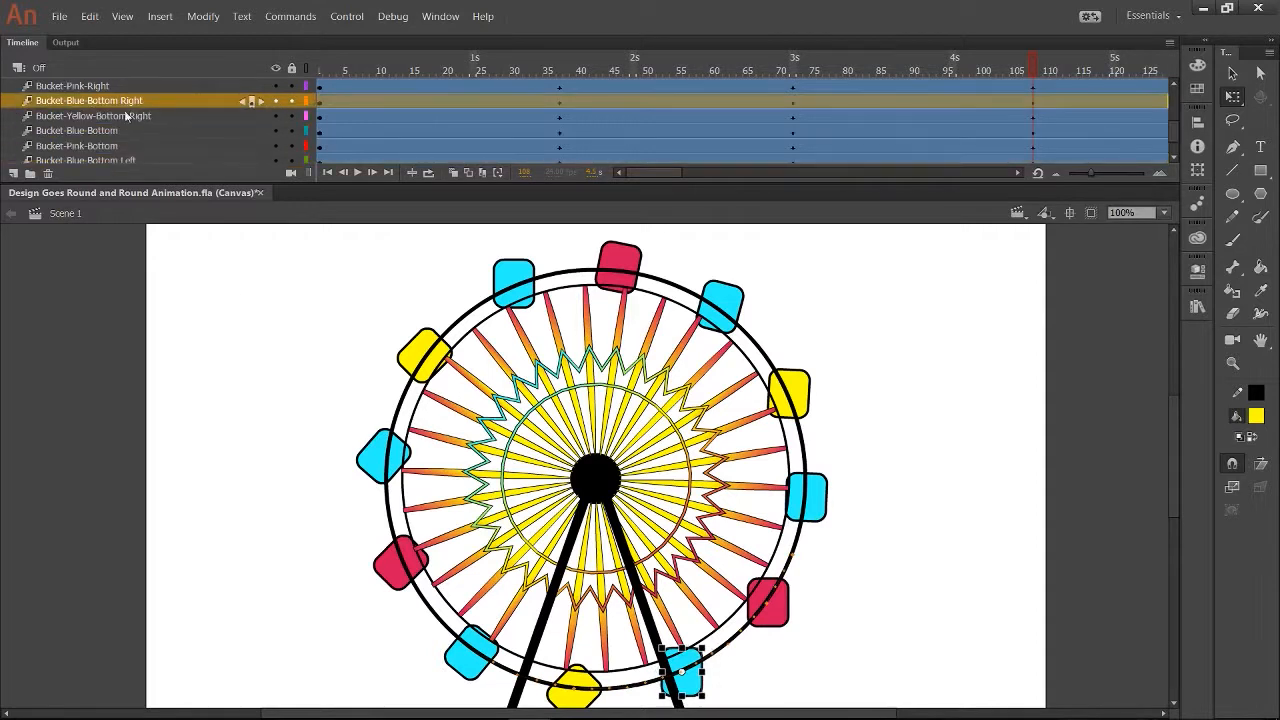
left_click(126, 116)
left_click_drag(585, 655, 450, 587)
- At frame 108, rotate the Bucket-Blue-Bottom and Bucket-Pink-Bottom buckets counterclockwise so they hang upright
left_click(103, 130)
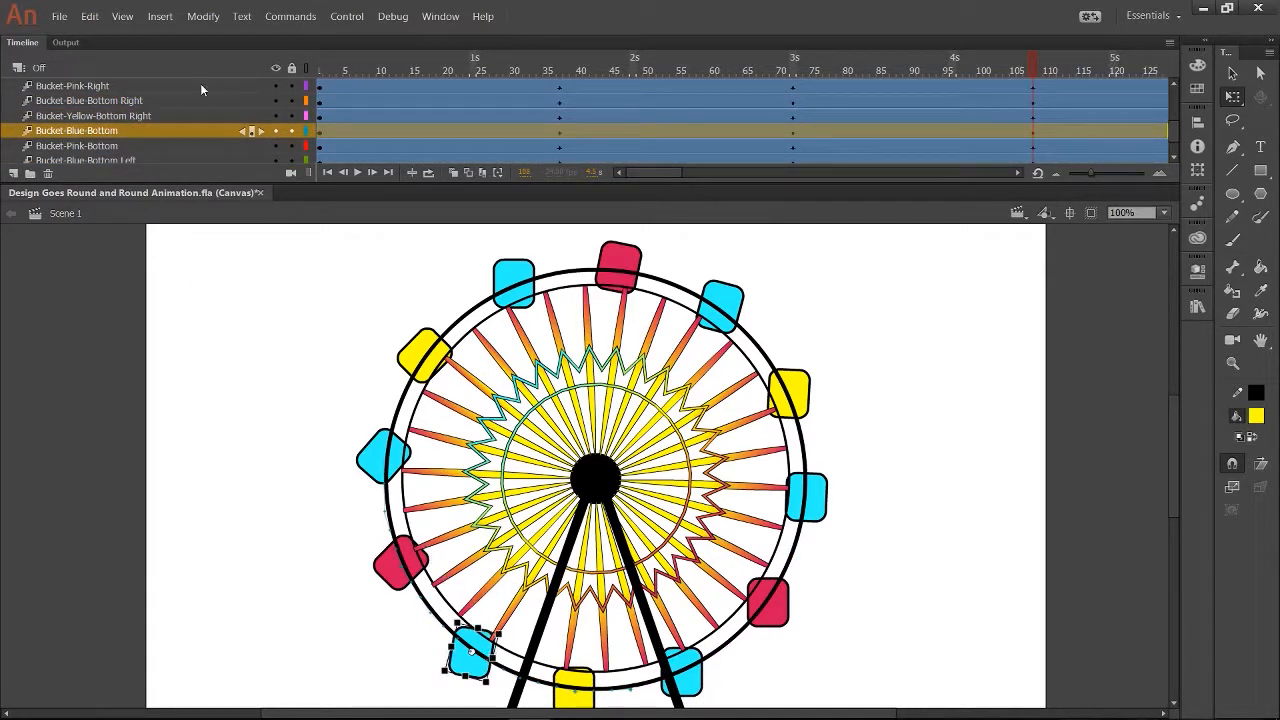
left_click(202, 146)
left_click_drag(413, 525, 381, 511)
- At frame 108, rotate the Bucket-Blue-Bottom Left and Bucket-Yellow-Left buckets counterclockwise until both hang upright
left_click(86, 160)
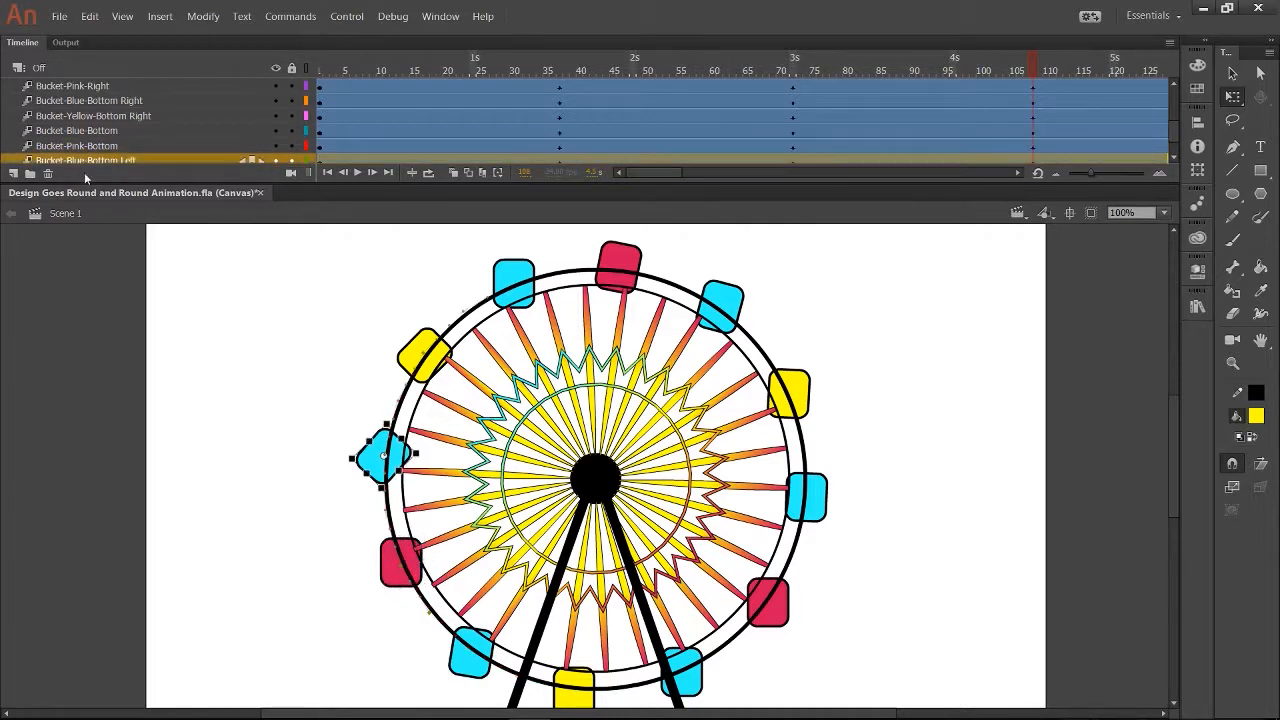
left_click_drag(391, 425, 368, 408)
scroll(174, 122, "down", 1)
left_click(176, 146)
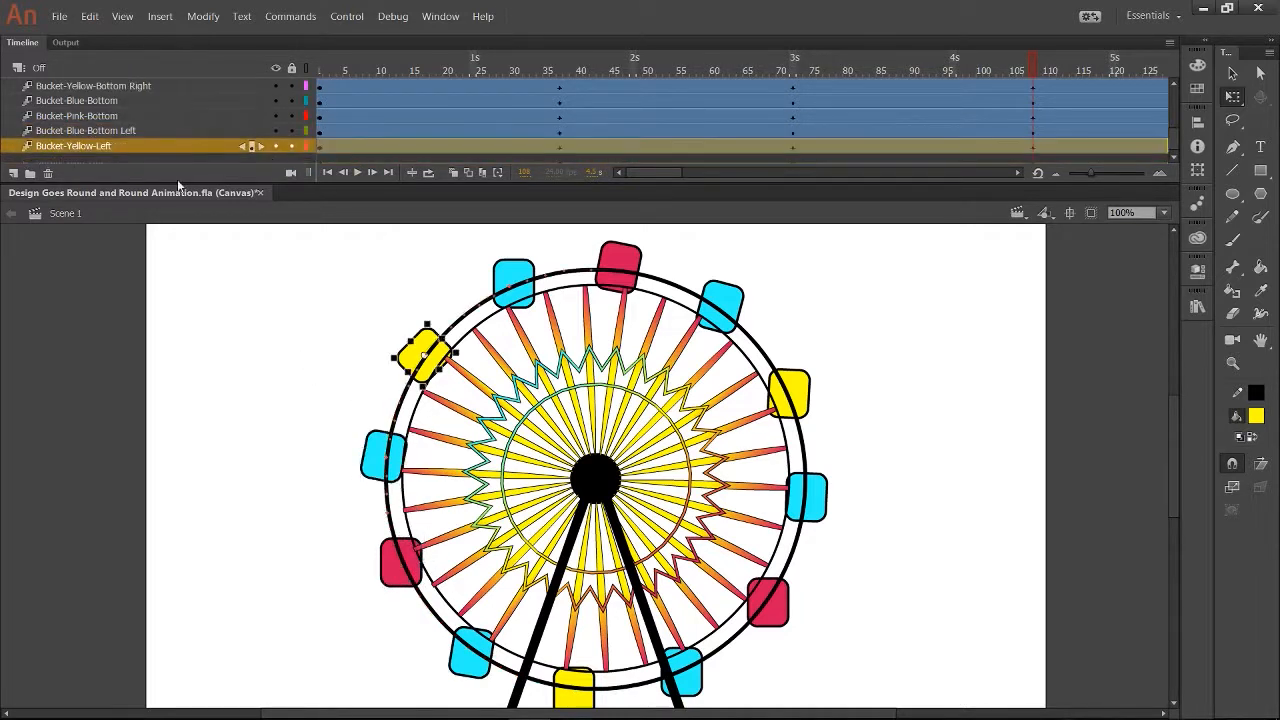
left_click_drag(434, 315, 384, 284)
left_click(124, 131)
left_click_drag(364, 430, 357, 418)
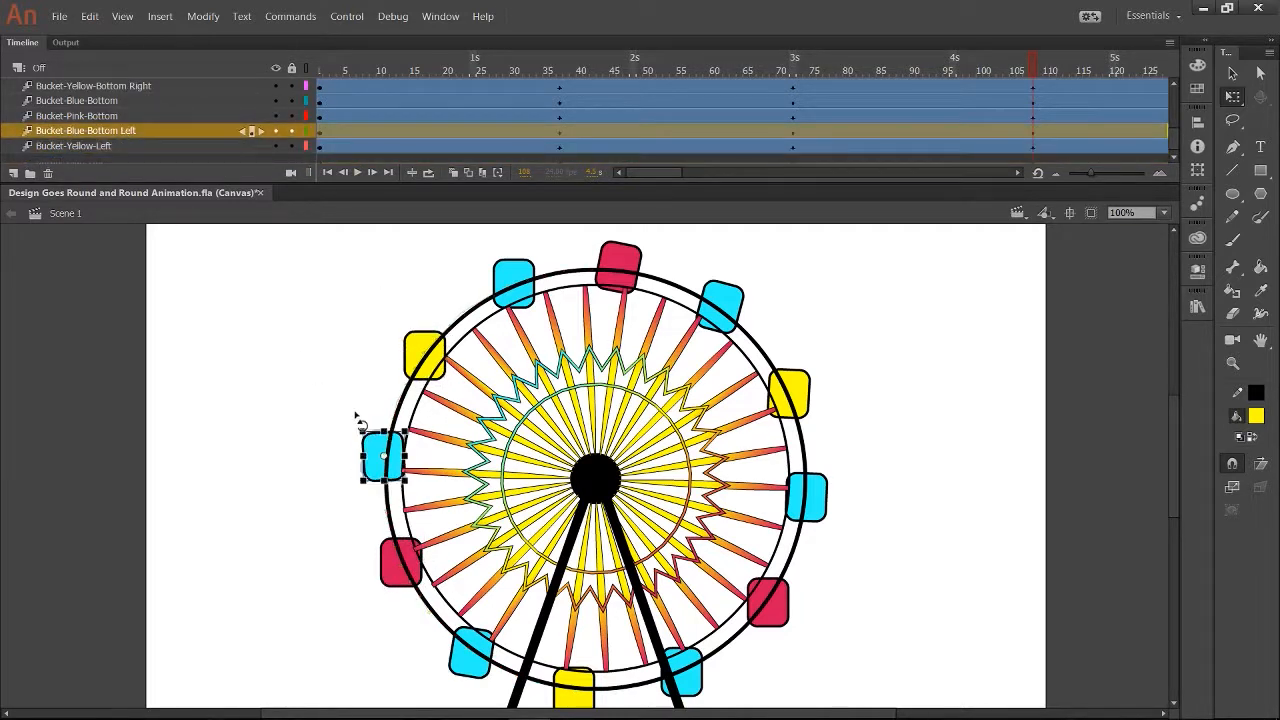
- At the frame 144 keyframe, rotate the Bucket-Yellow-Left and Bucket-Blue-Bottom Left buckets counterclockwise until both hang upright
key("Return")
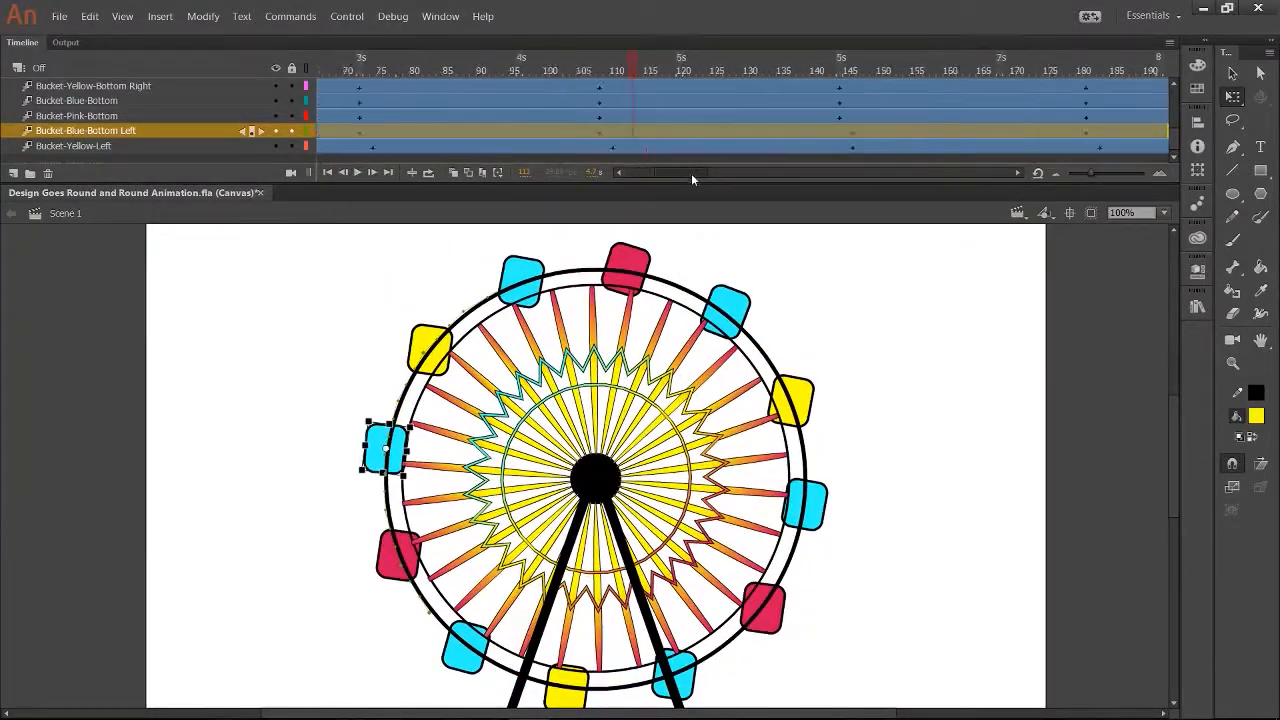
left_click(151, 146)
left_click_drag(495, 322, 486, 296)
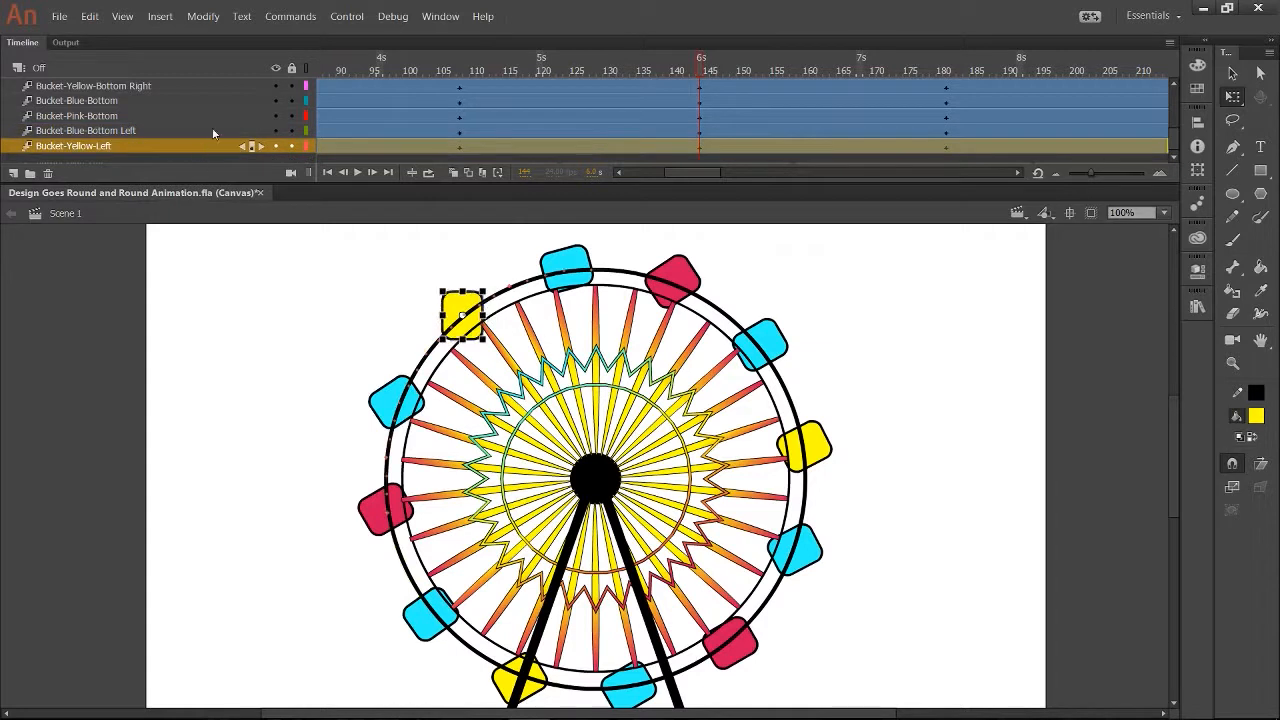
left_click(214, 131)
left_click_drag(434, 411, 422, 390)
- At frame 144, rotate the Bucket-Pink-Bottom and Bucket-Blue-Bottom buckets counterclockwise until both hang upright
left_click(390, 497)
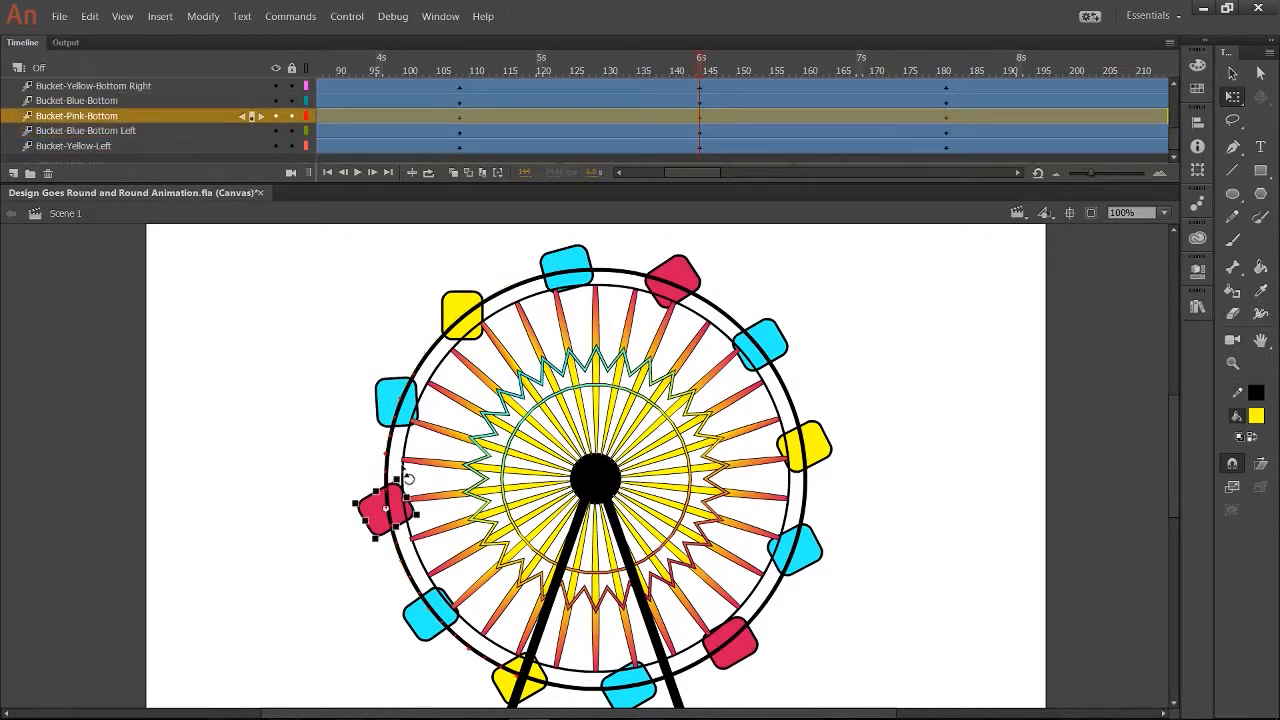
left_click_drag(408, 476, 319, 403)
left_click(157, 100)
left_click_drag(445, 579, 377, 531)
- At frame 144, rotate the Bucket-Yellow-Bottom Right and Bucket-Blue-Bottom Right buckets counterclockwise until both hang upright
left_click(180, 87)
left_click_drag(543, 652, 447, 566)
scroll(140, 132, "up", 2)
left_click(137, 132)
left_click_drag(650, 652, 572, 600)
- At frame 144, rotate the Bucket-Pink-Right and Bucket-Blue-Top Right buckets counterclockwise until both hang upright
left_click(184, 115)
left_click_drag(760, 630, 674, 568)
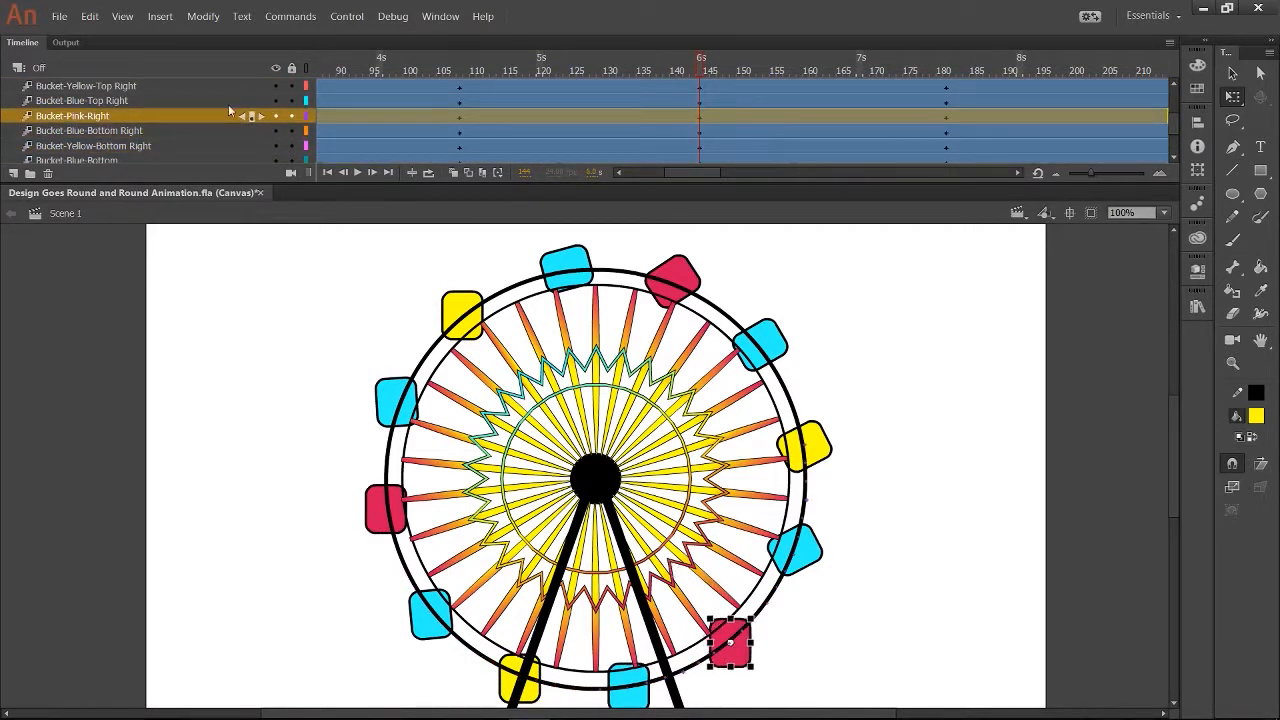
left_click(800, 545)
left_click_drag(816, 508, 760, 476)
- At frame 144, rotate the Bucket-Yellow-Top Right, Bucket-Blue-Top, Bucket-Pink-Top Left and Bucket-Blue-Top Left buckets counterclockwise until they hang upright
left_click(826, 440)
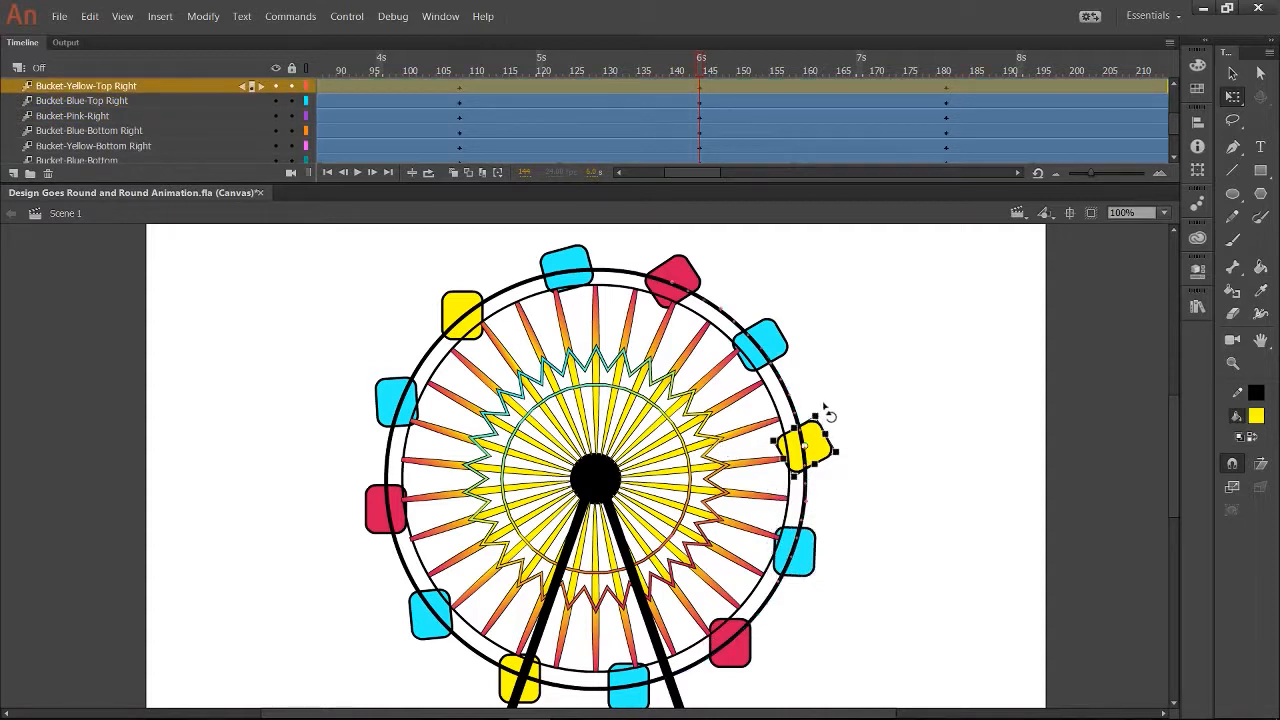
left_click_drag(829, 412, 770, 393)
left_click(765, 345)
left_click_drag(780, 312, 395, 176)
left_click(125, 116)
left_click(150, 101)
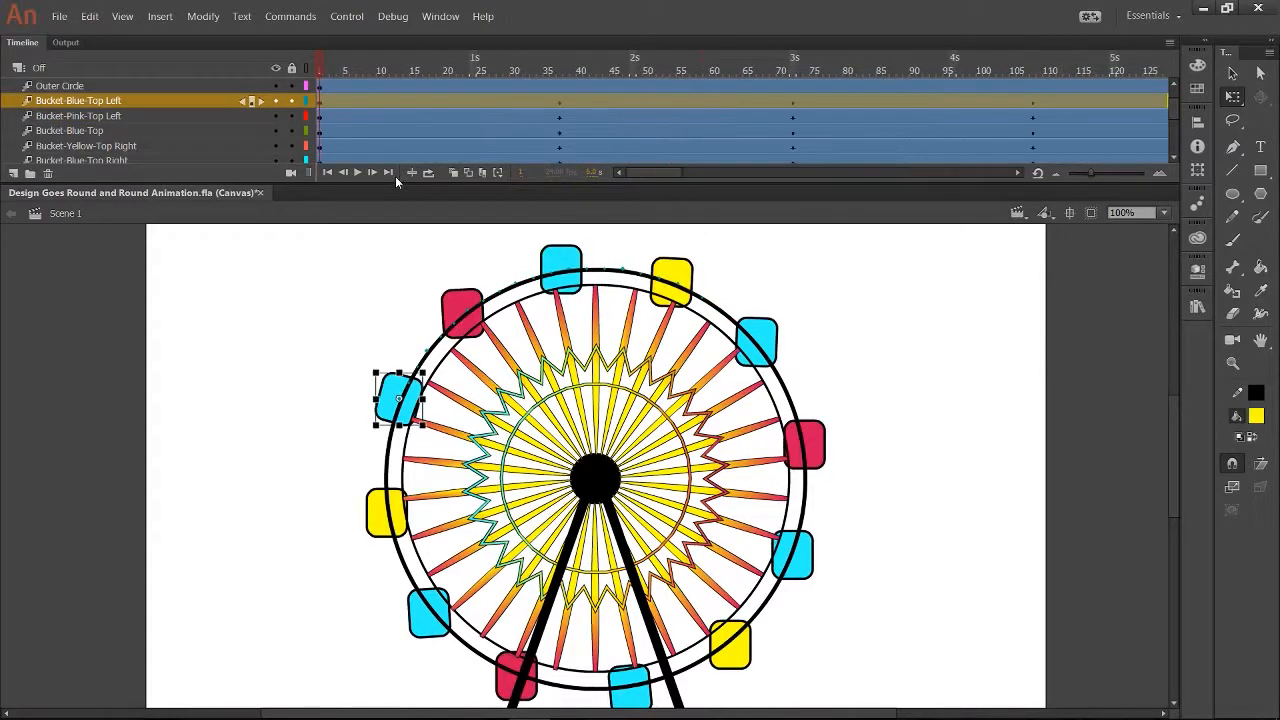
- Play the animation from the first frame to review the bucket motion through the frames before 144
left_click(206, 80)
left_click(358, 174)
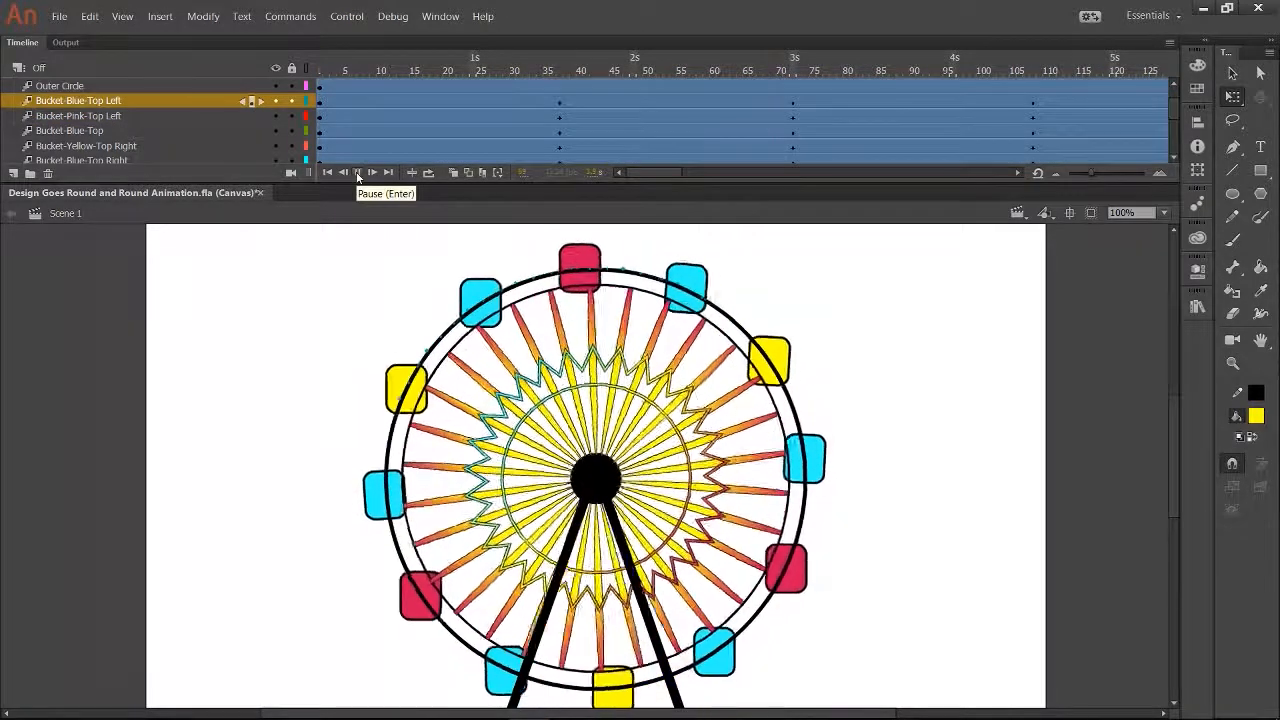
left_click_drag(690, 175, 673, 175)
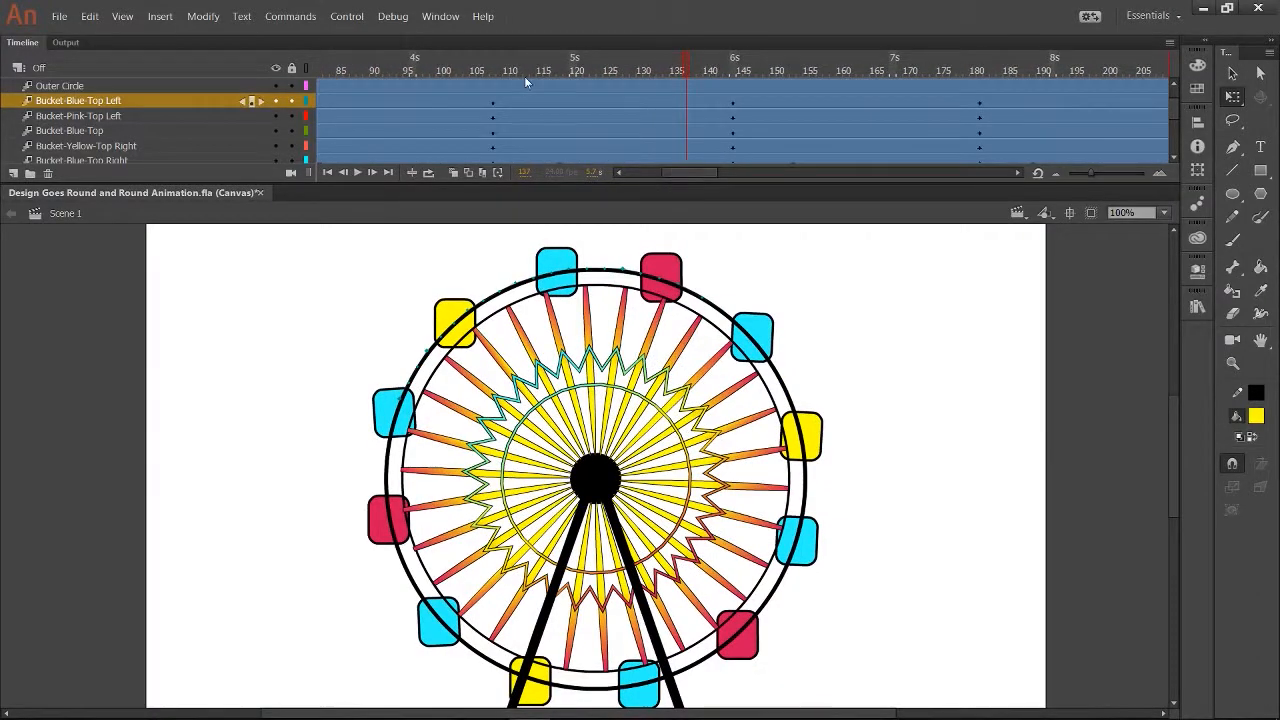
- At the frame 181 keyframe, rotate the Bucket-Blue-Top Left and Bucket-Pink-Top Left buckets counterclockwise towards upright
left_click_drag(524, 76, 980, 78)
left_click(622, 268)
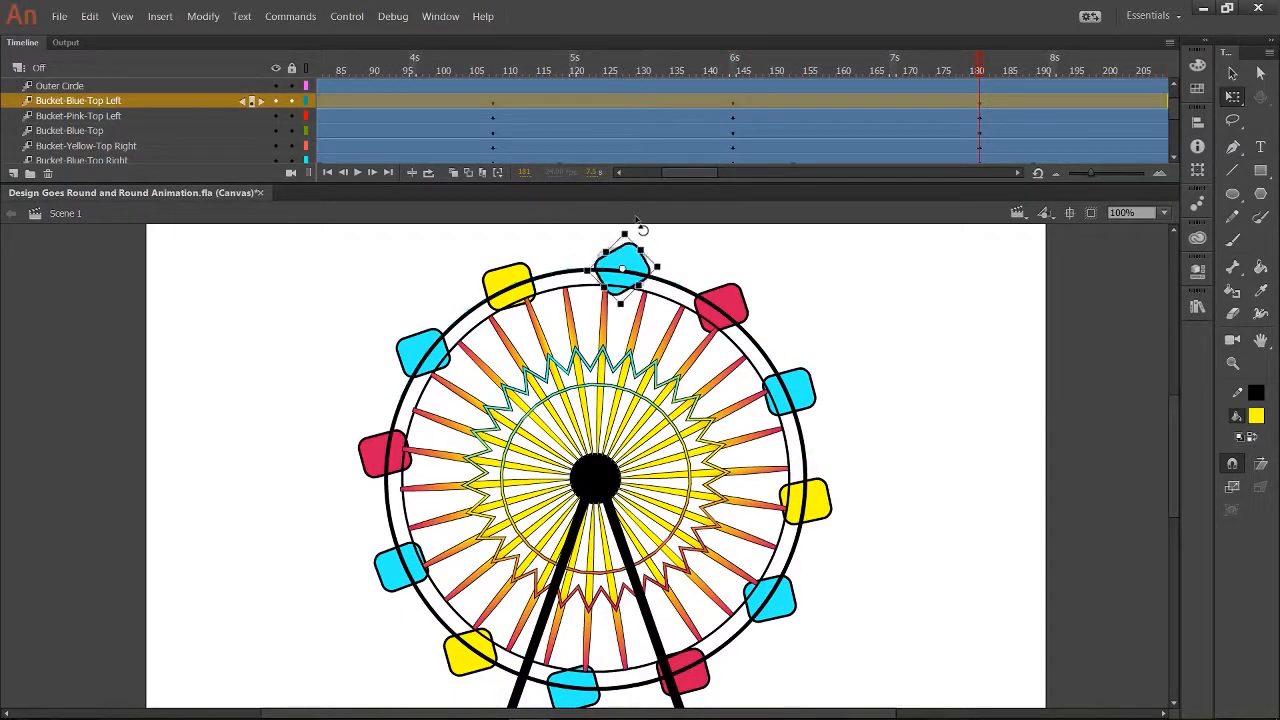
left_click_drag(636, 218, 583, 190)
left_click(721, 306)
left_click_drag(742, 270, 705, 254)
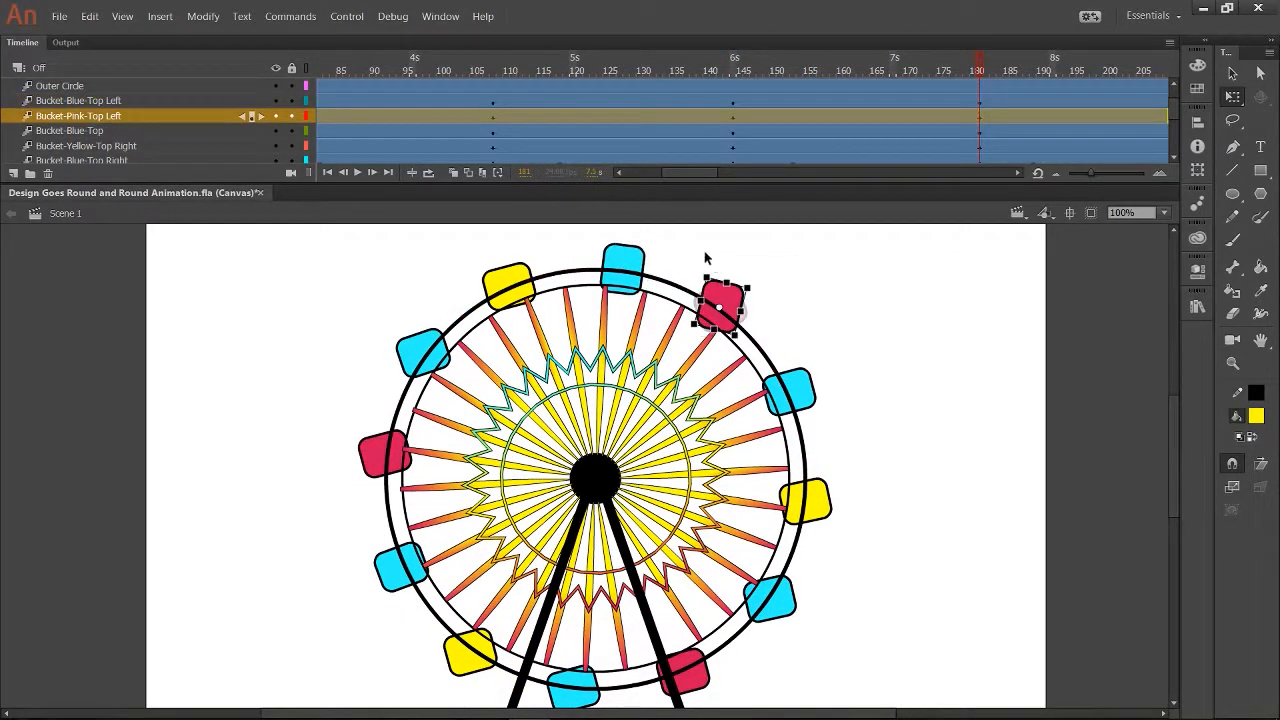
- At frame 181, rotate the Bucket-Blue-Top and Bucket-Yellow-Top Right buckets counterclockwise until both hang upright
left_click(790, 390)
left_click_drag(780, 350, 768, 352)
left_click(806, 498)
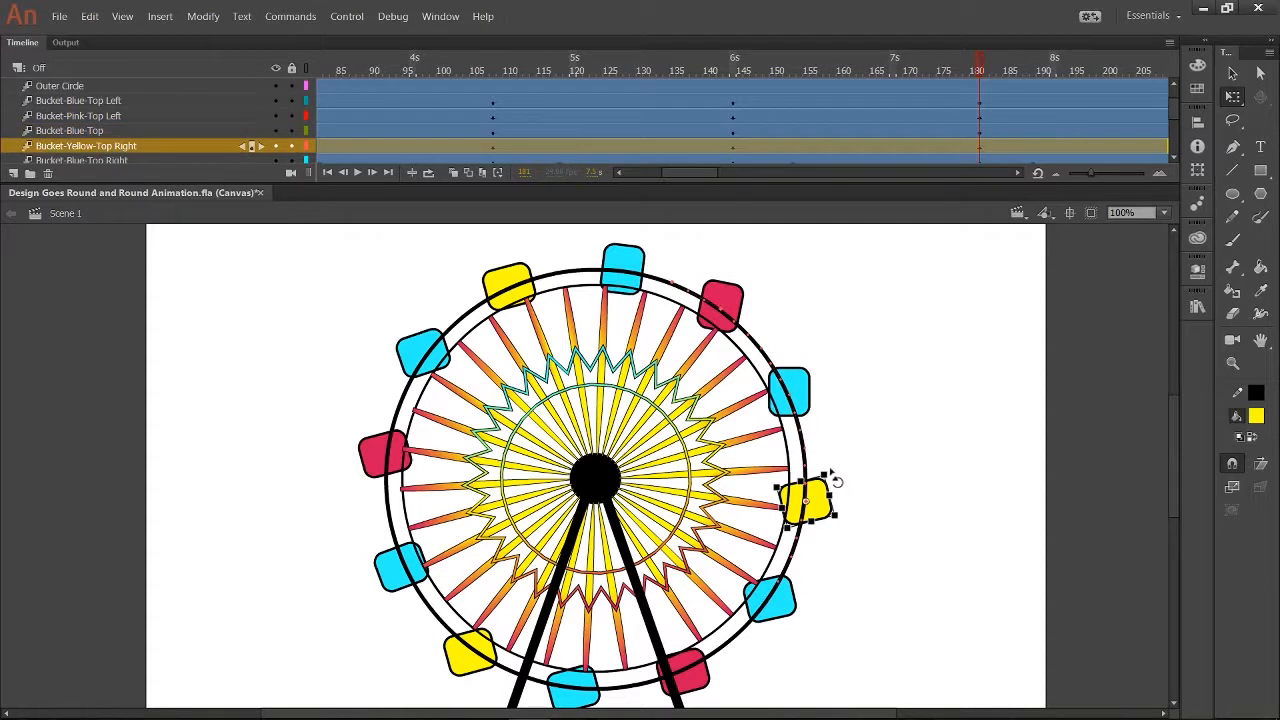
left_click_drag(832, 474, 755, 434)
- At frame 181, rotate the Bucket-Blue-Top Right and Bucket-Pink-Right buckets counterclockwise until both hang upright
left_click(183, 159)
scroll(183, 159, "down", 2)
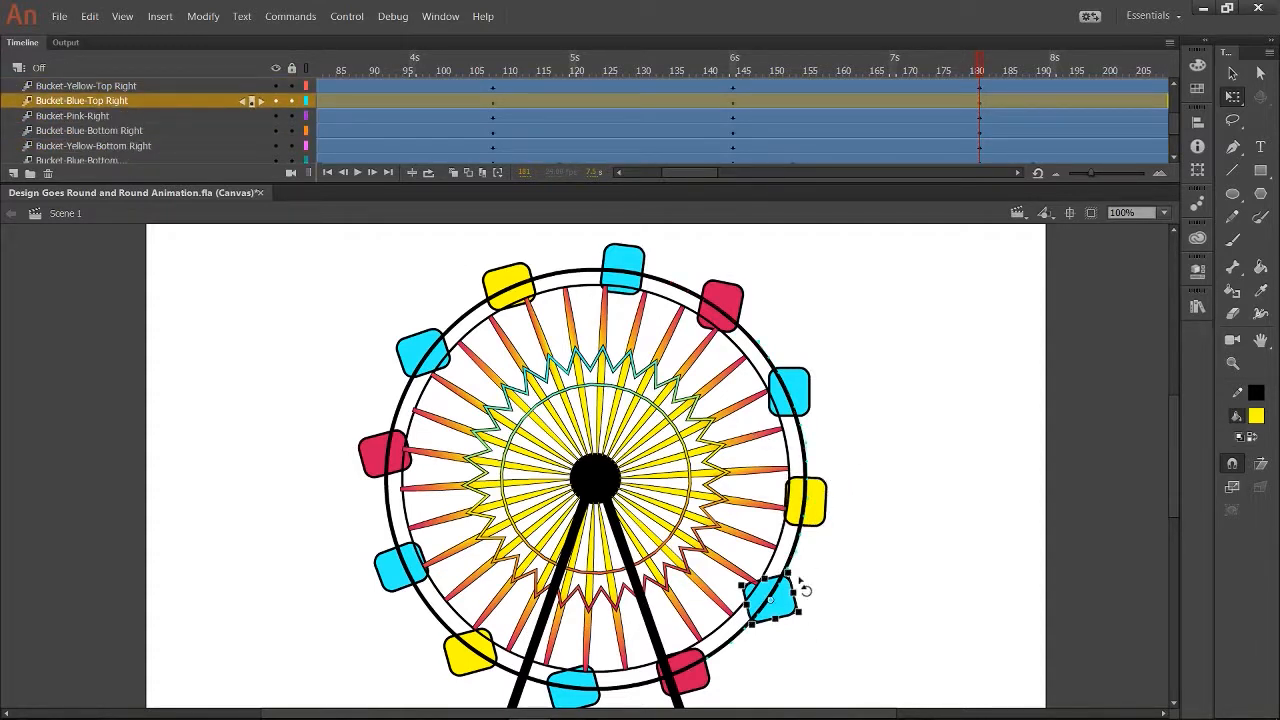
left_click_drag(805, 590, 707, 516)
left_click(190, 118)
left_click_drag(706, 646, 642, 603)
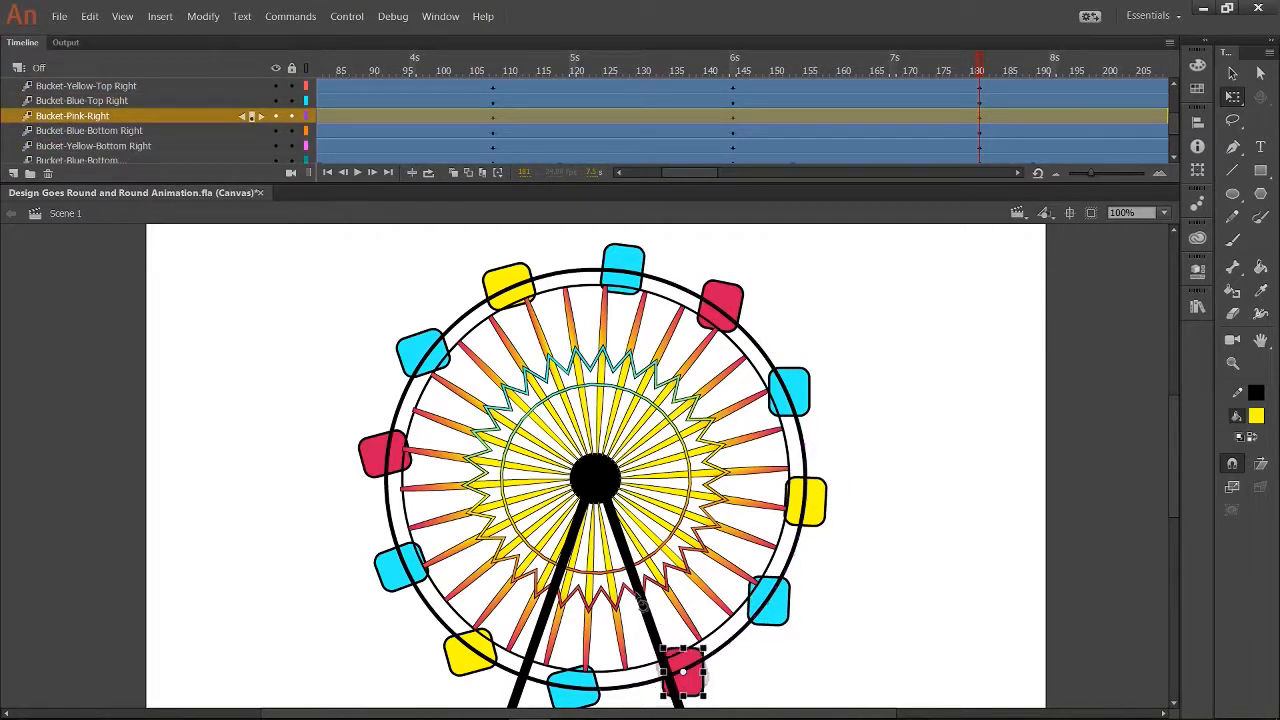
- At frame 181, rotate the Bucket-Blue-Bottom Right, Bucket-Yellow-Bottom Right and Bucket-Blue-Bottom buckets counterclockwise until they hang upright
left_click(161, 130)
left_click_drag(608, 663, 422, 592)
left_click(140, 146)
left_click(400, 566)
left_click_drag(432, 538, 386, 506)
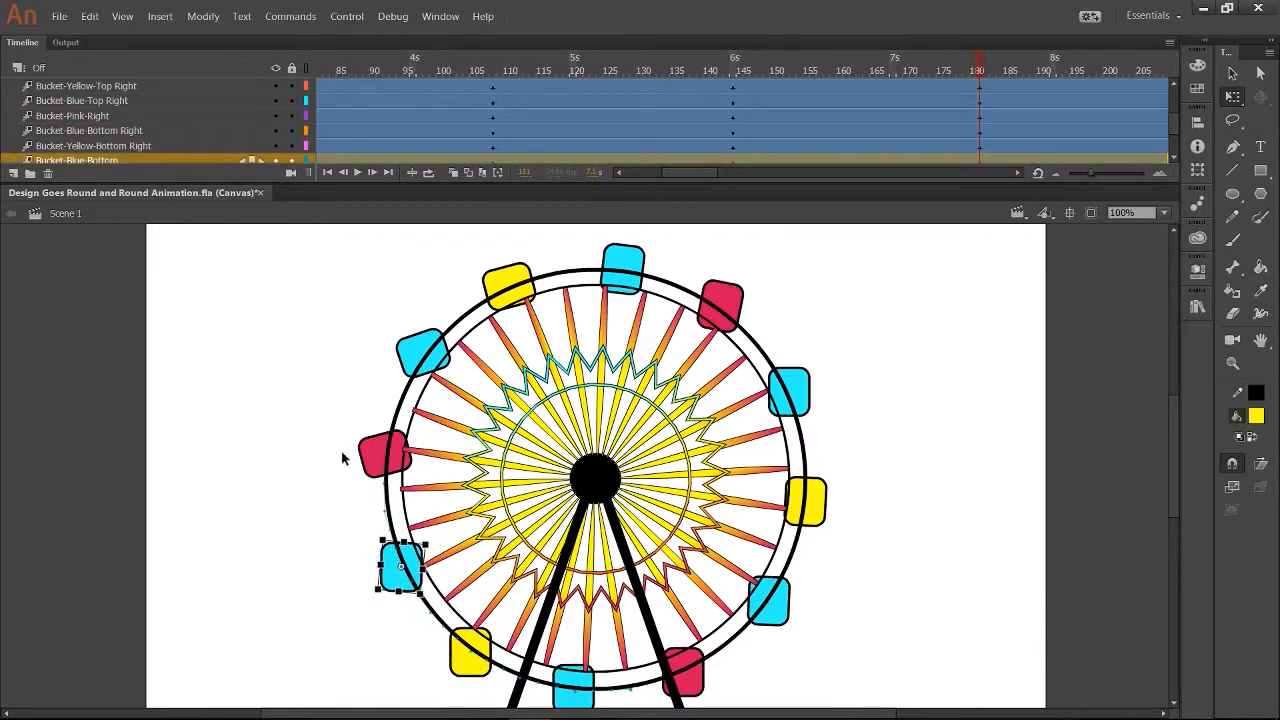
- At frame 181, rotate the Bucket-Pink-Bottom, Bucket-Blue-Bottom Left and Bucket-Yellow-Left buckets counterclockwise until they hang upright
left_click(183, 116)
left_click_drag(410, 434, 350, 386)
left_click(135, 130)
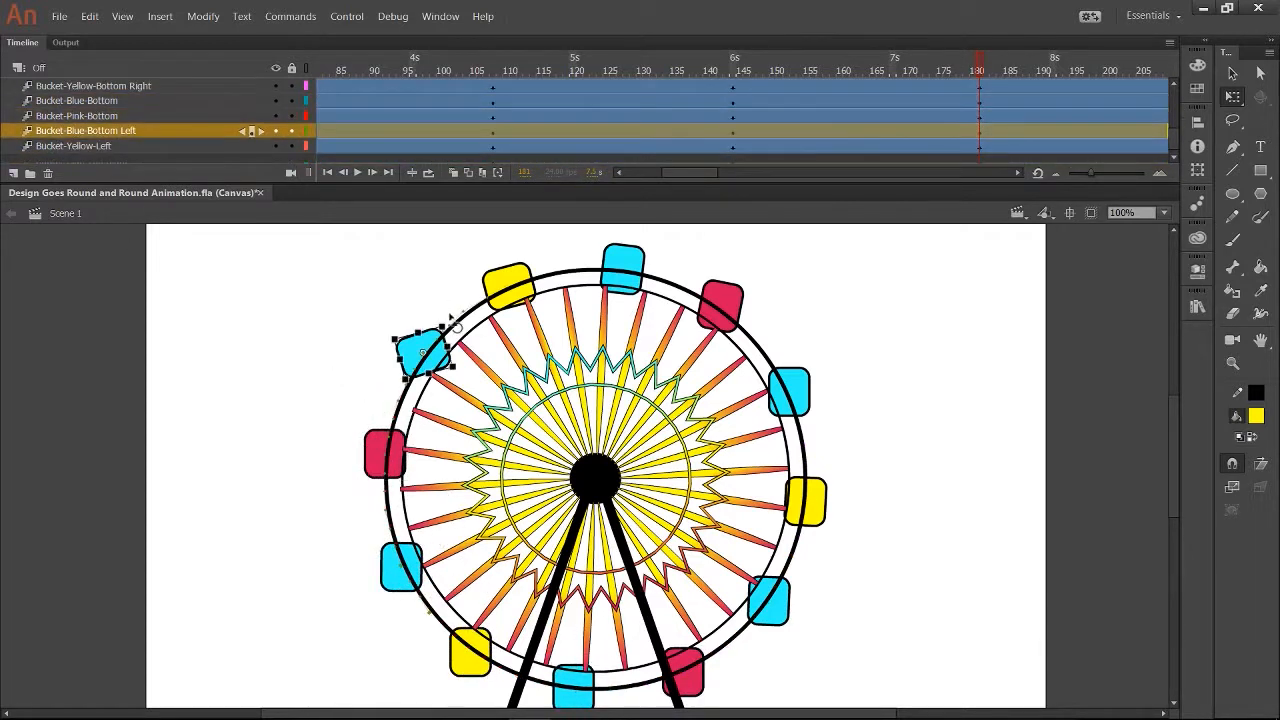
left_click_drag(446, 330, 398, 289)
left_click(140, 146)
left_click_drag(543, 249, 484, 238)
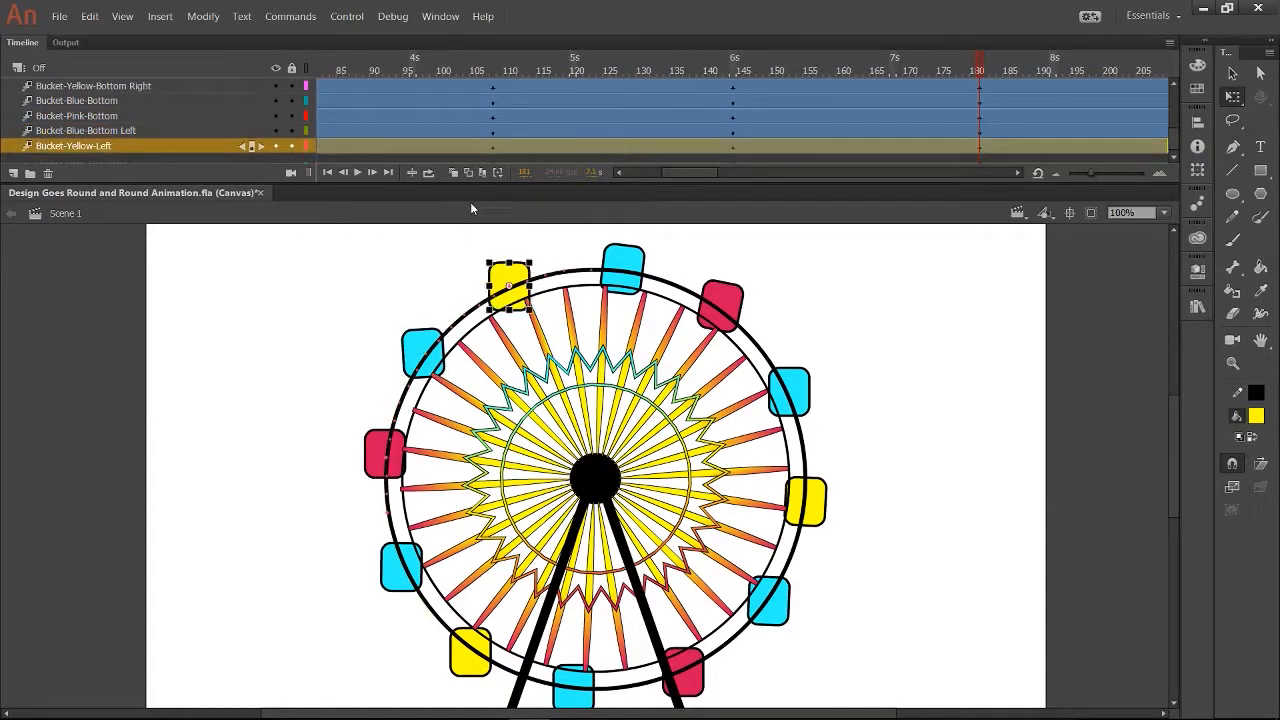
- At the frame 216 keyframe, rotate the Bucket-Yellow-Left and Bucket-Blue-Bottom Left buckets counterclockwise until both hang upright
left_click_drag(617, 72, 1108, 130)
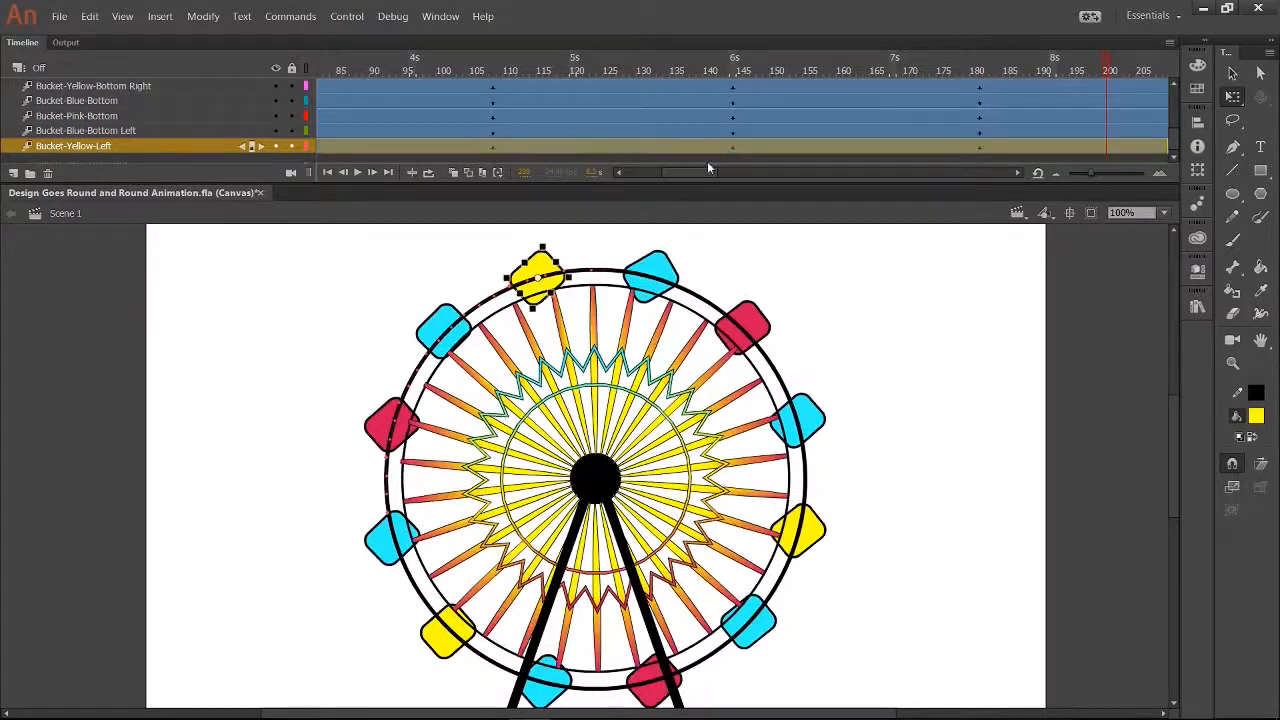
left_click_drag(707, 172, 745, 172)
left_click(652, 71)
left_click_drag(592, 250, 520, 210)
left_click(212, 117)
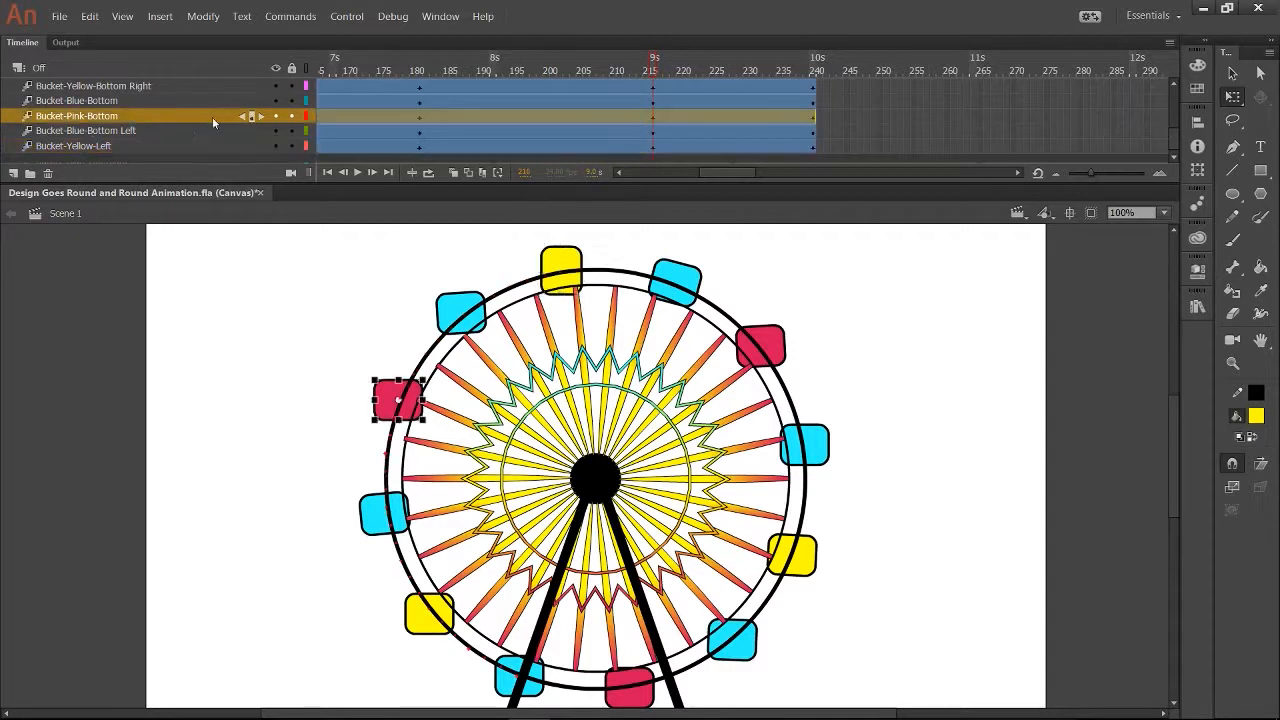
left_click(208, 131)
left_click_drag(490, 292, 434, 276)
- At frame 216, rotate the Bucket-Pink-Bottom, Bucket-Blue-Bottom and Bucket-Yellow-Bottom Right buckets counterclockwise until they hang upright
left_click(200, 116)
left_click_drag(424, 378, 376, 366)
left_click(215, 101)
left_click_drag(414, 492, 354, 455)
left_click(200, 86)
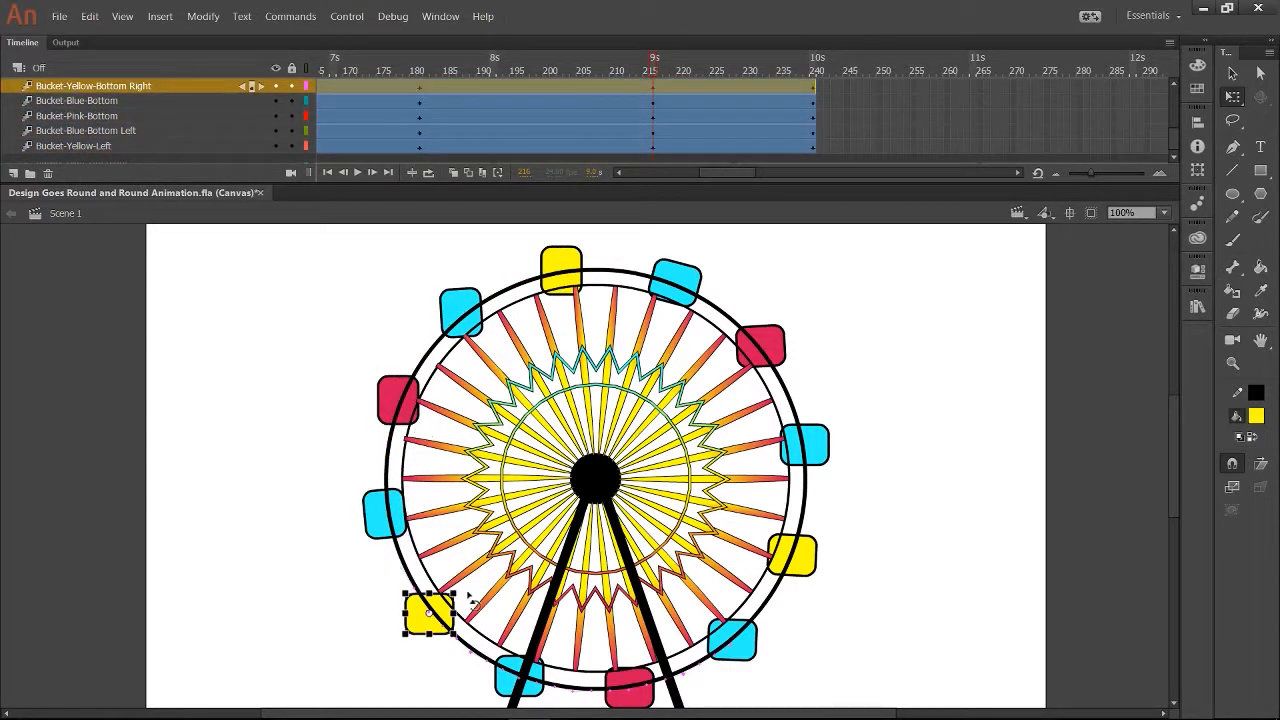
left_click_drag(472, 598, 410, 575)
- At frame 216, rotate the Bucket-Blue-Bottom Right, Bucket-Pink-Right and Bucket-Blue-Top Right buckets counterclockwise towards upright
scroll(167, 124, "up", 3)
scroll(167, 124, "down", 1)
left_click(169, 130)
left_click_drag(552, 648, 488, 615)
left_click(139, 113)
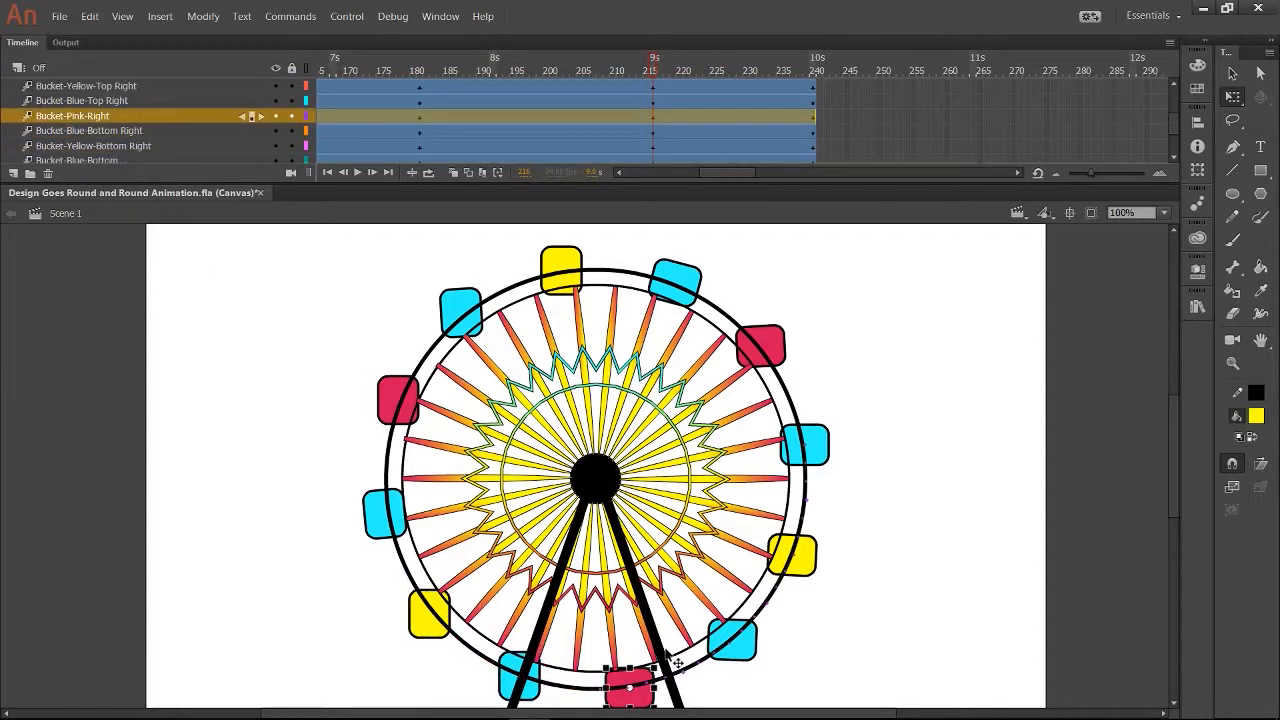
left_click(105, 100)
left_click_drag(771, 614, 745, 600)
- At frame 216, rotate the Bucket-Yellow-Top Right and Bucket-Blue-Top buckets counterclockwise until both hang upright
left_click(122, 87)
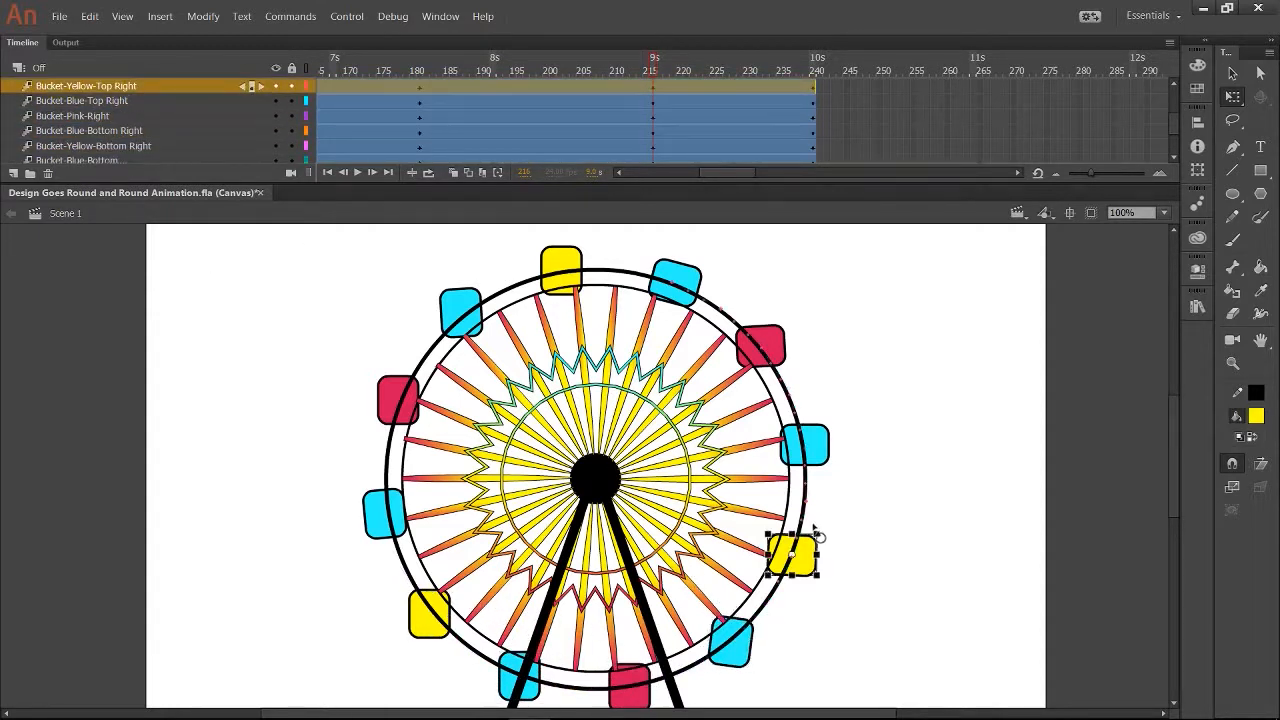
left_click_drag(818, 532, 761, 489)
scroll(140, 127, "up", 2)
left_click(131, 132)
left_click_drag(830, 422, 766, 390)
- At frame 216, rotate the Bucket-Pink-Top Left and Bucket-Blue-Top Left buckets counterclockwise until both hang upright
left_click(133, 117)
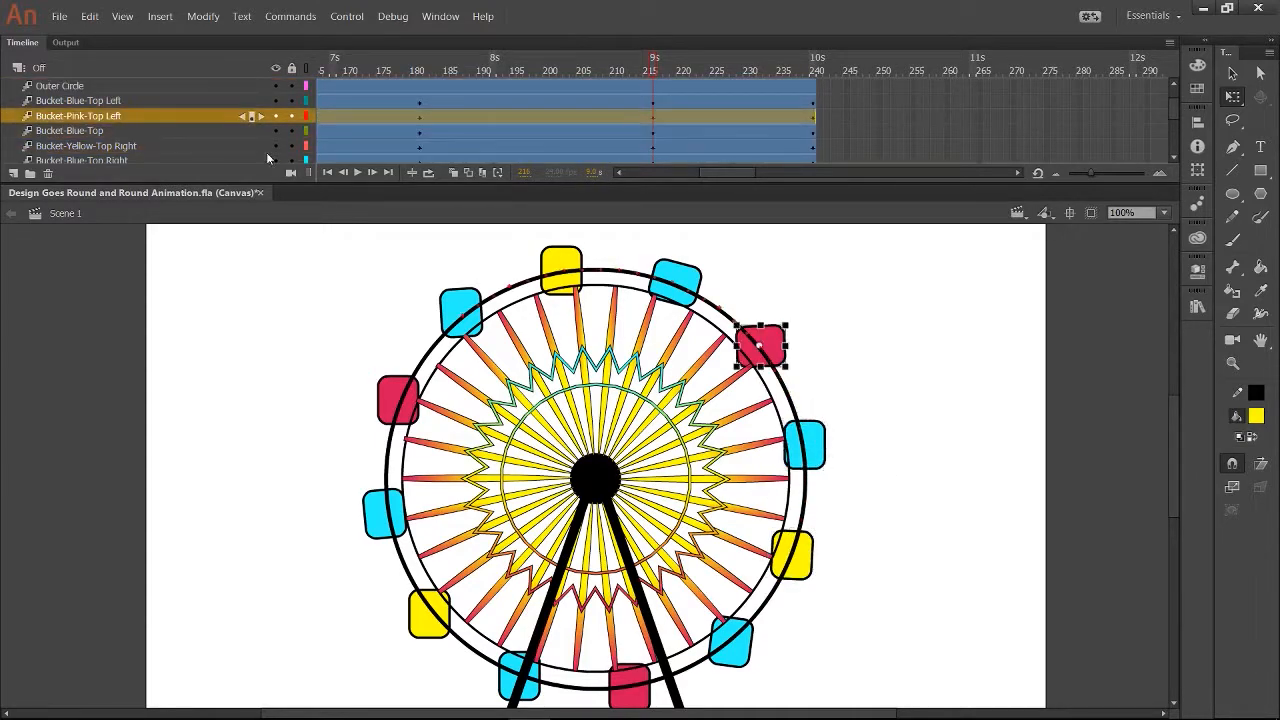
left_click_drag(789, 327, 618, 222)
left_click(115, 102)
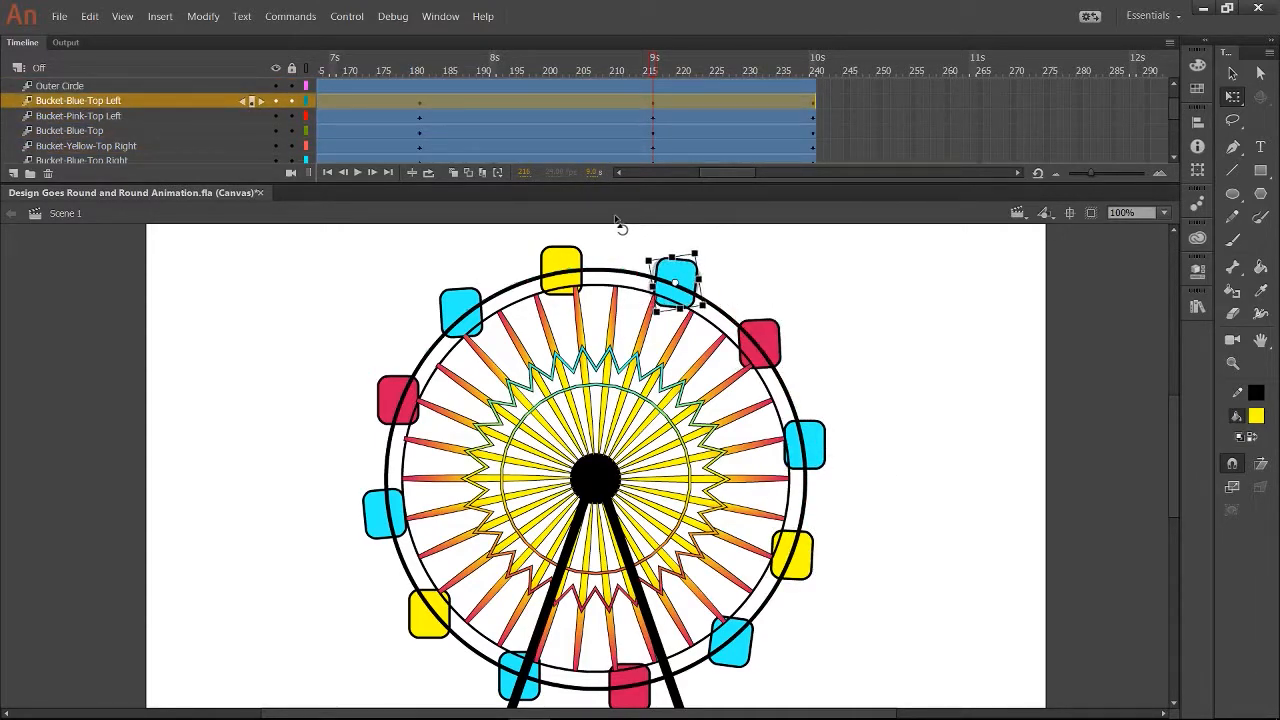
- At the final keyframe, frame 240, rotate the Bucket-Blue-Top Left and Bucket-Pink-Top Left buckets counterclockwise until both hang upright
left_click_drag(654, 72, 947, 177)
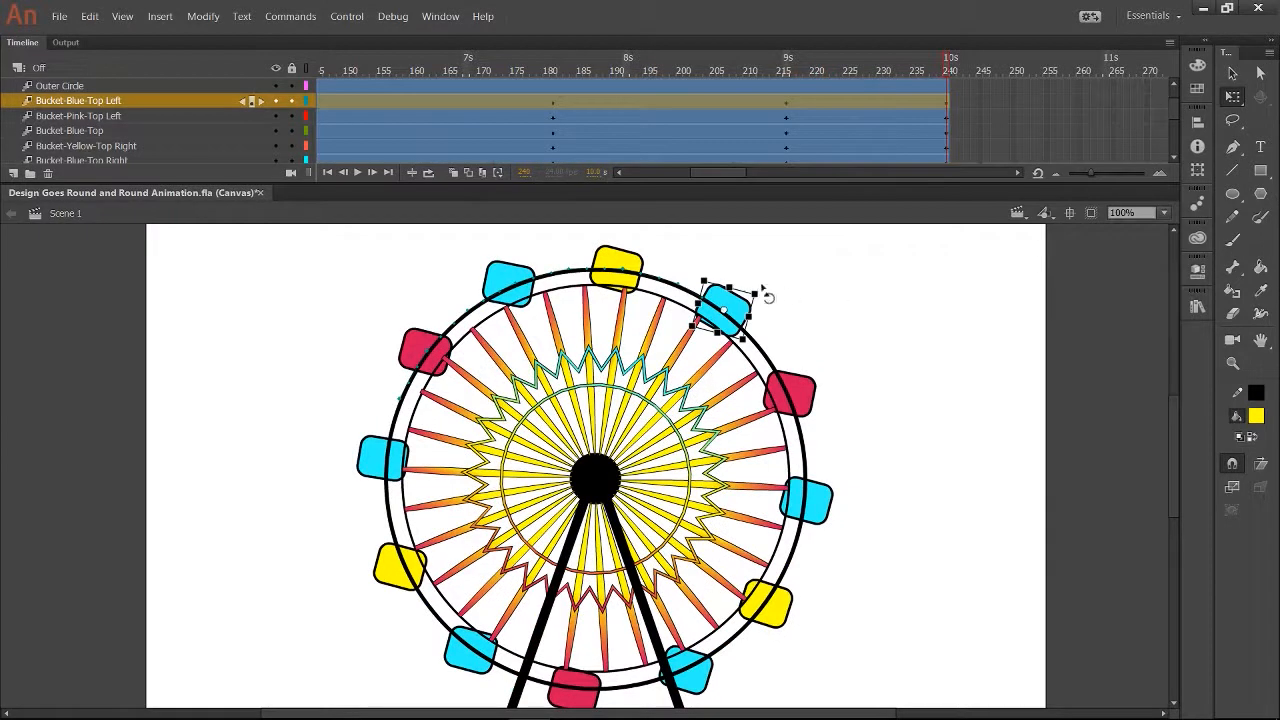
left_click_drag(766, 292, 646, 232)
left_click(110, 116)
left_click_drag(838, 382, 758, 342)
- At frame 240, rotate the Bucket-Blue-Top and Bucket-Yellow-Top Right buckets counterclockwise until both hang upright
left_click(805, 497)
left_click_drag(851, 494, 790, 448)
left_click(780, 595)
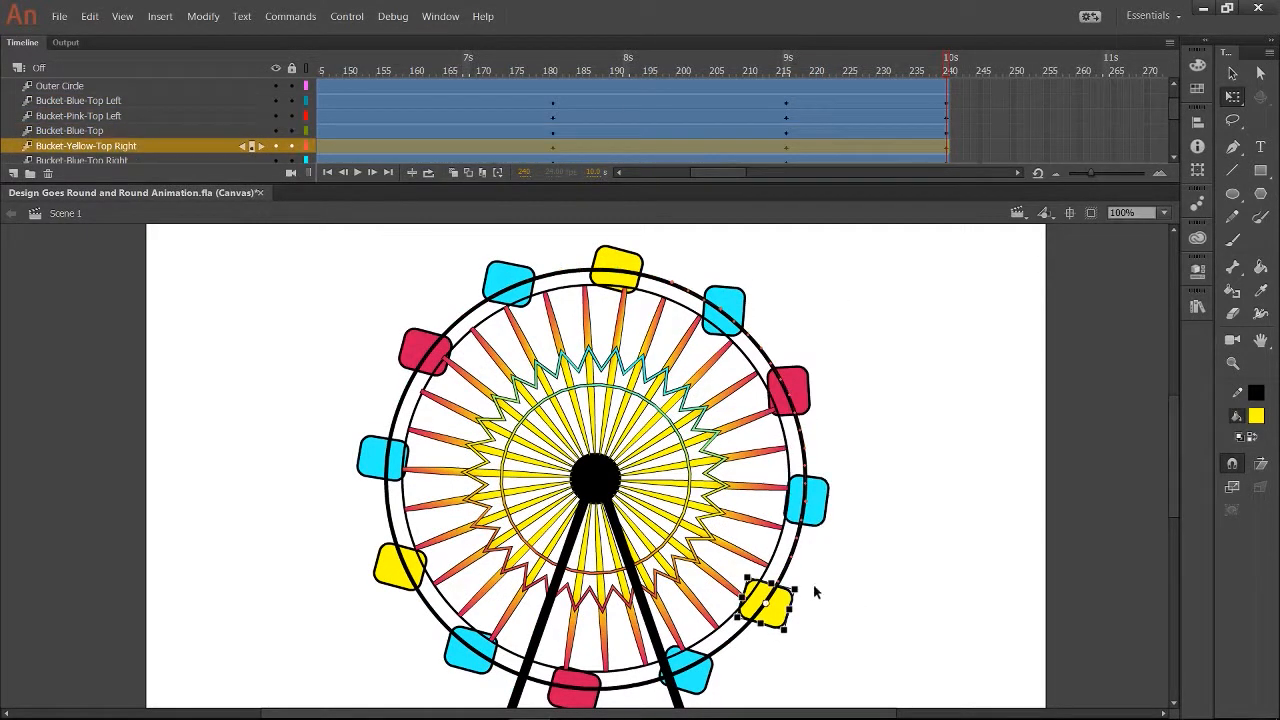
left_click_drag(820, 591, 730, 540)
- At frame 240, rotate the Bucket-Blue-Top Right and Bucket-Pink-Right buckets counterclockwise until both hang upright
left_click(160, 160)
left_click_drag(737, 651, 600, 560)
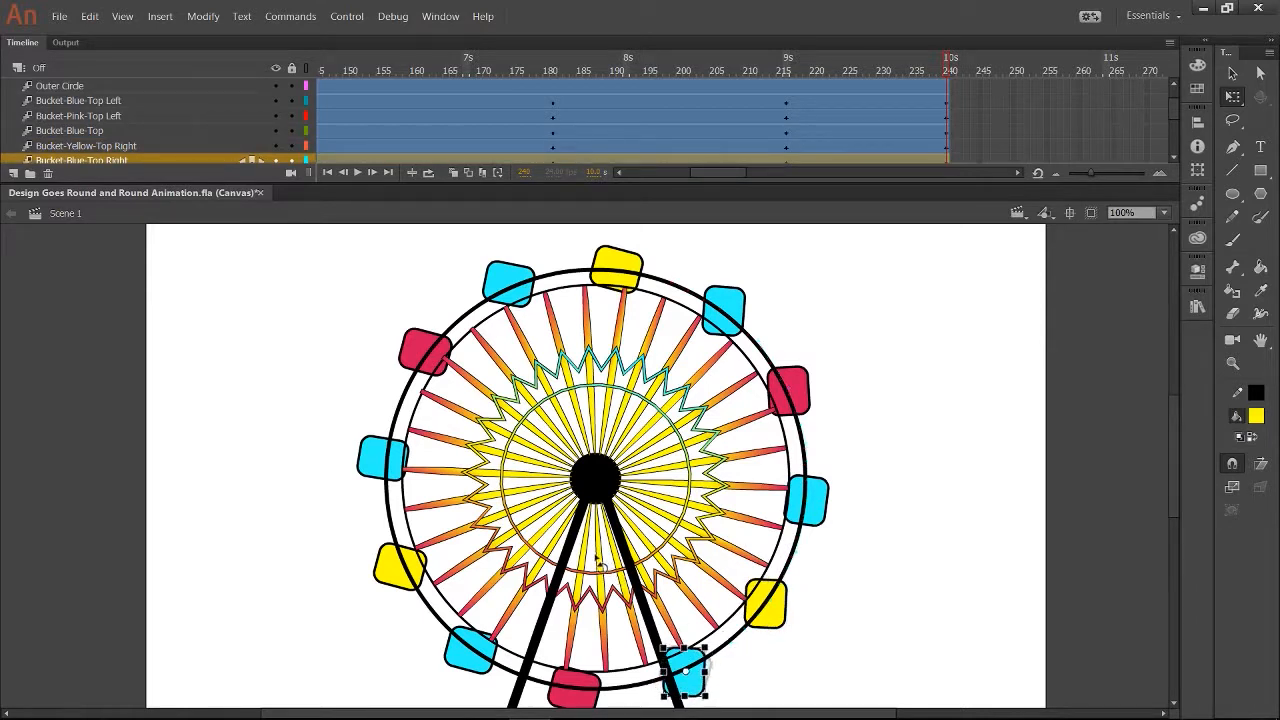
scroll(241, 120, "down", 2)
scroll(241, 120, "down", 2)
left_click(236, 118)
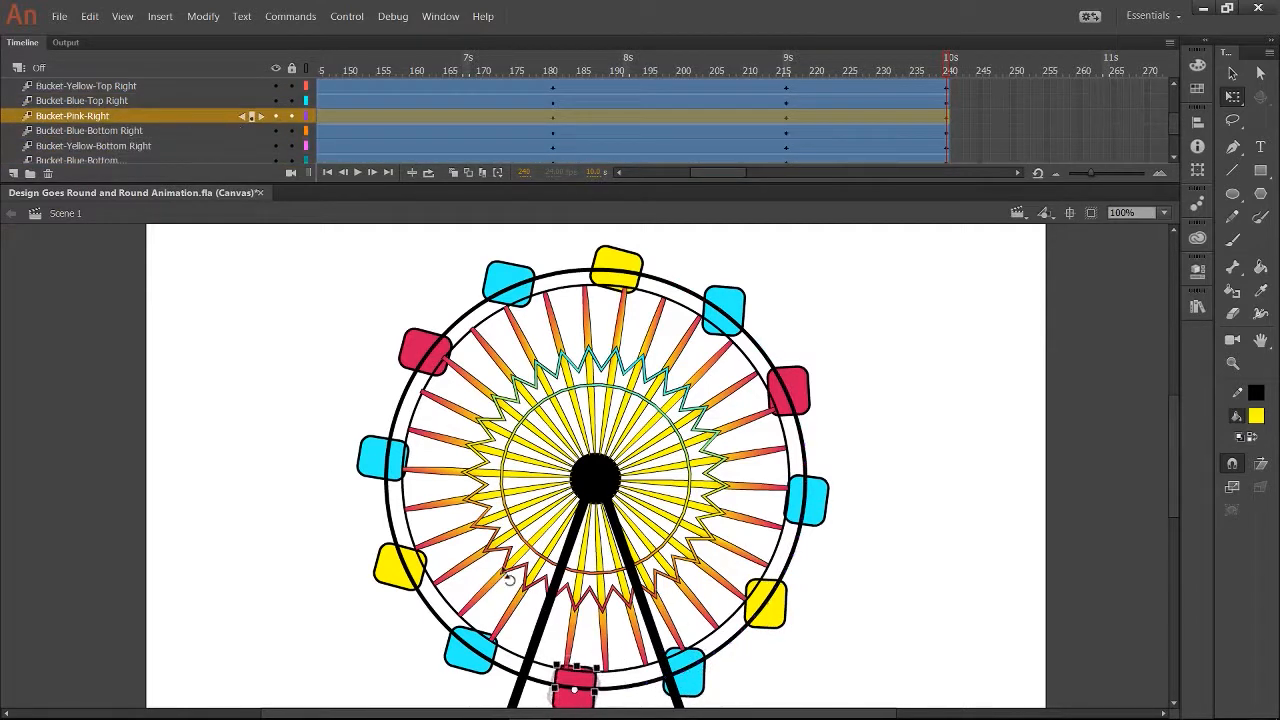
- At frame 240, rotate the Bucket-Blue-Bottom Right, Bucket-Yellow-Bottom Right and Bucket-Blue-Bottom buckets counterclockwise until they hang upright
left_click(118, 132)
left_click_drag(505, 624, 424, 538)
left_click(241, 147)
left_click(127, 159)
left_click_drag(416, 439, 411, 431)
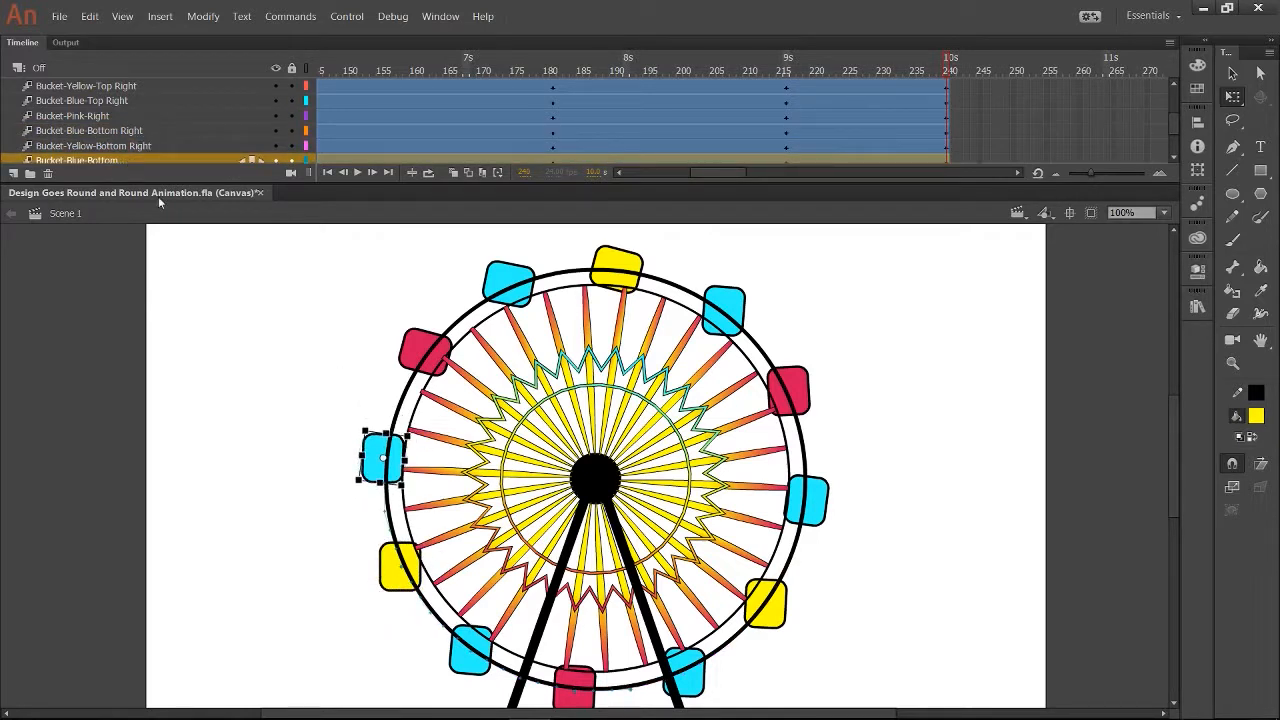
- At frame 240, rotate the Bucket-Pink-Bottom, Bucket-Blue-Bottom Left and Bucket-Yellow-Left buckets counterclockwise until they hang upright
scroll(150, 130, "down", 2)
left_click(146, 117)
left_click_drag(466, 338, 400, 302)
left_click(190, 132)
left_click_drag(547, 270, 478, 217)
left_click(214, 147)
left_click_drag(655, 255, 580, 205)
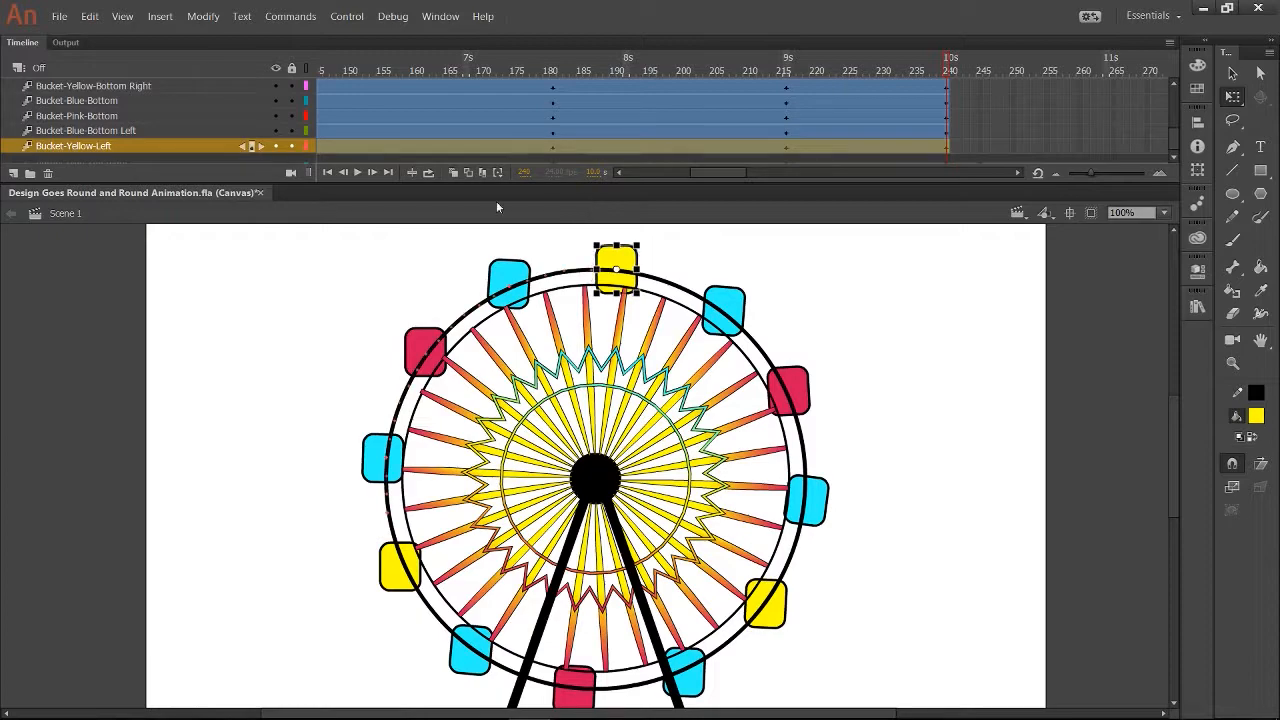
- Save the document and play the whole animation from frame 1
left_click(524, 172)
type("1")
key("Return")
left_click(111, 354)
key("ctrl+s")
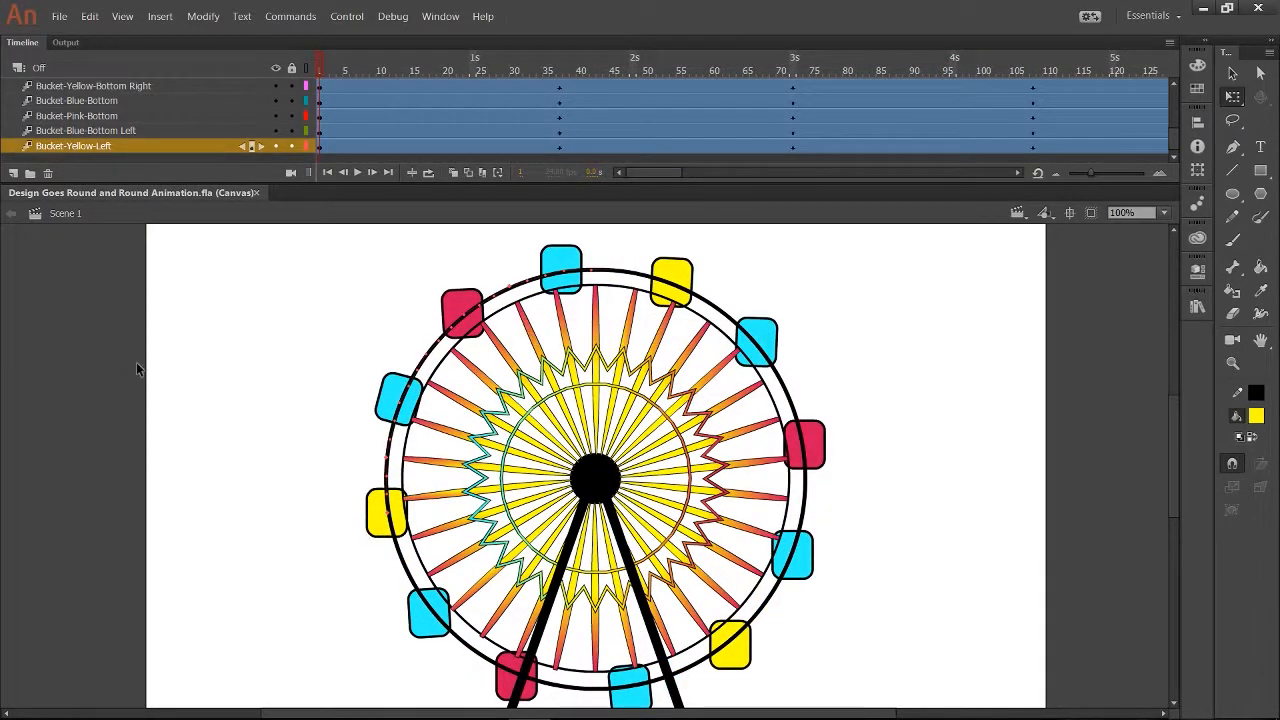
left_click(360, 172)
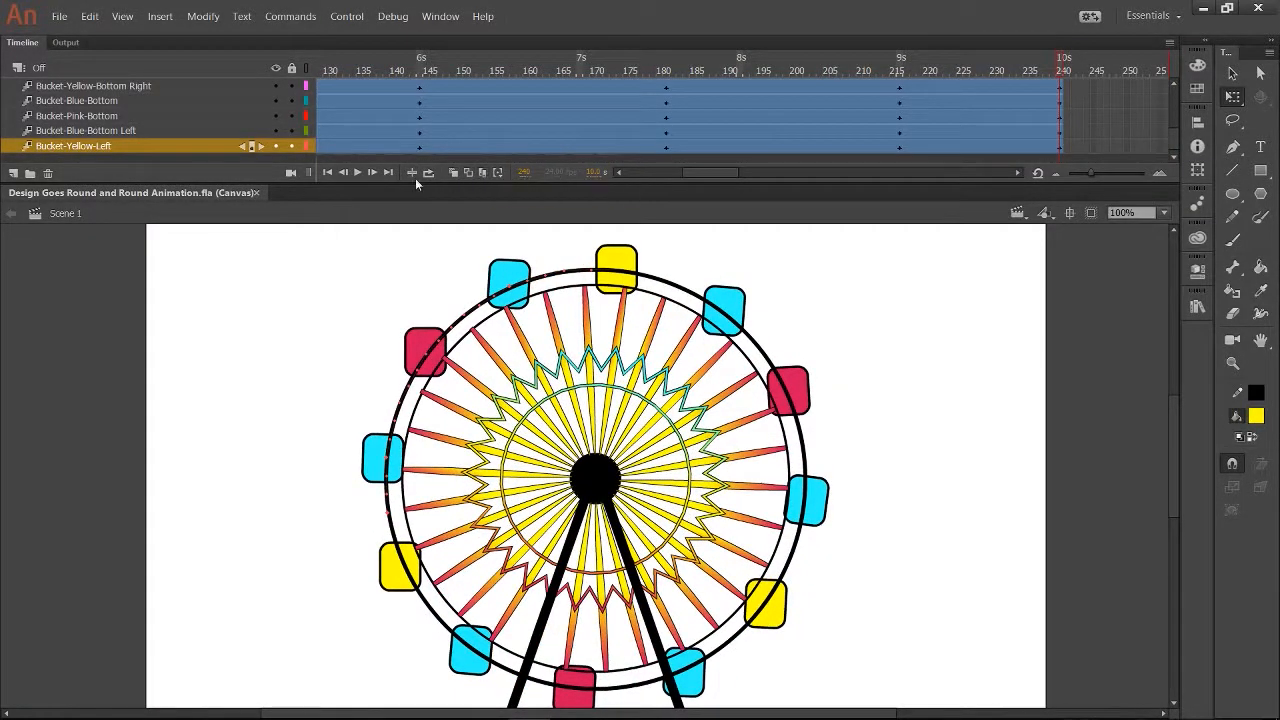
- Publish the finished animation and return to the timeline view
left_click(60, 16)
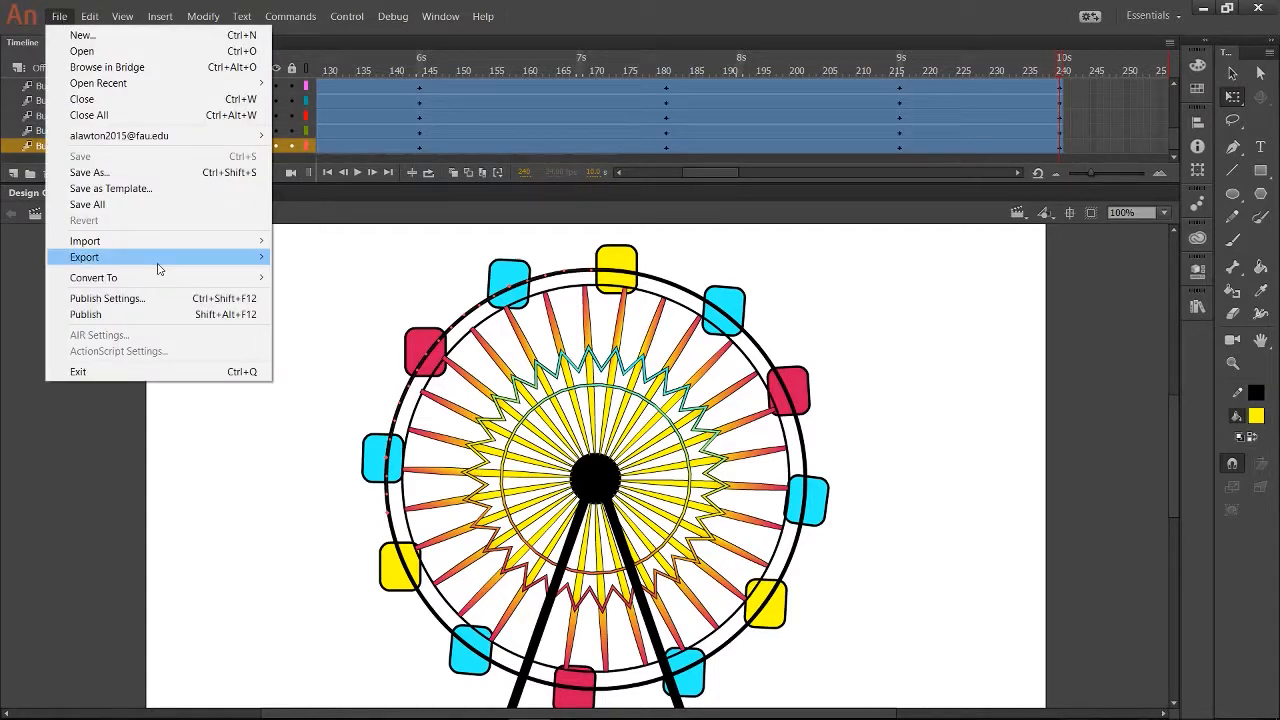
mouse_move(163, 262)
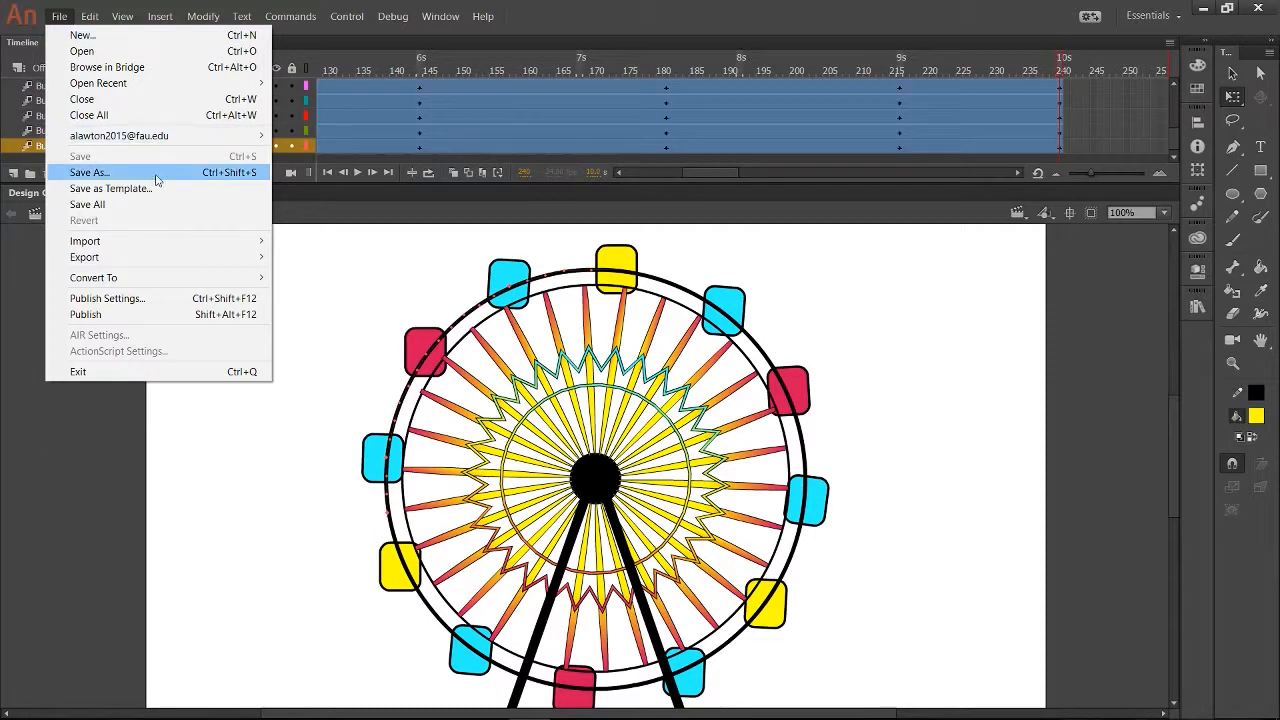
left_click(198, 316)
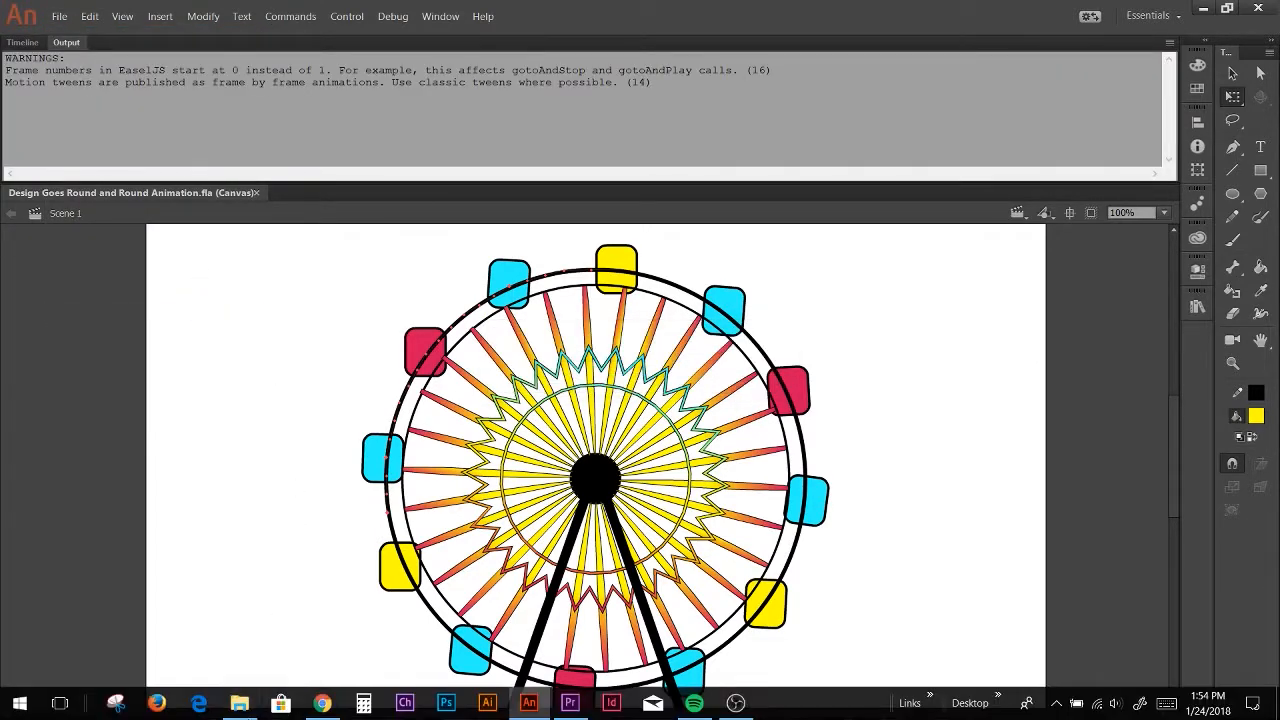
left_click(22, 42)
left_click(60, 16)
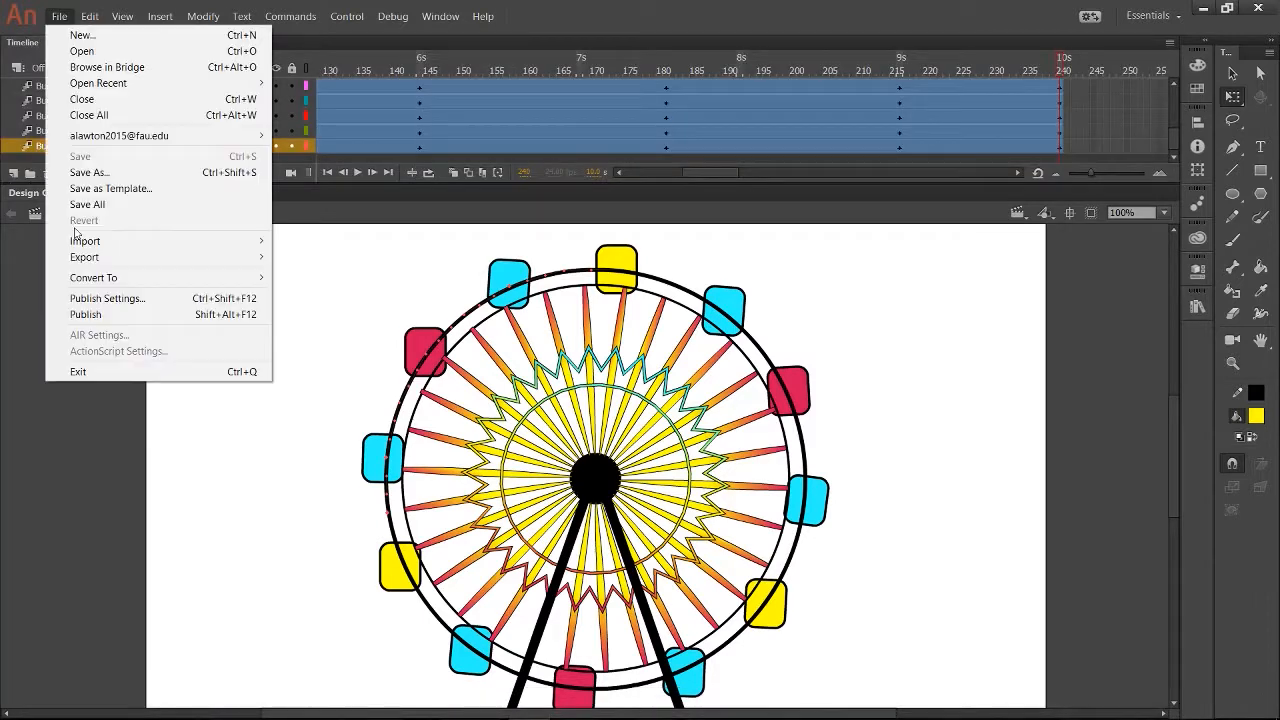
mouse_move(240, 257)
left_click(330, 289)
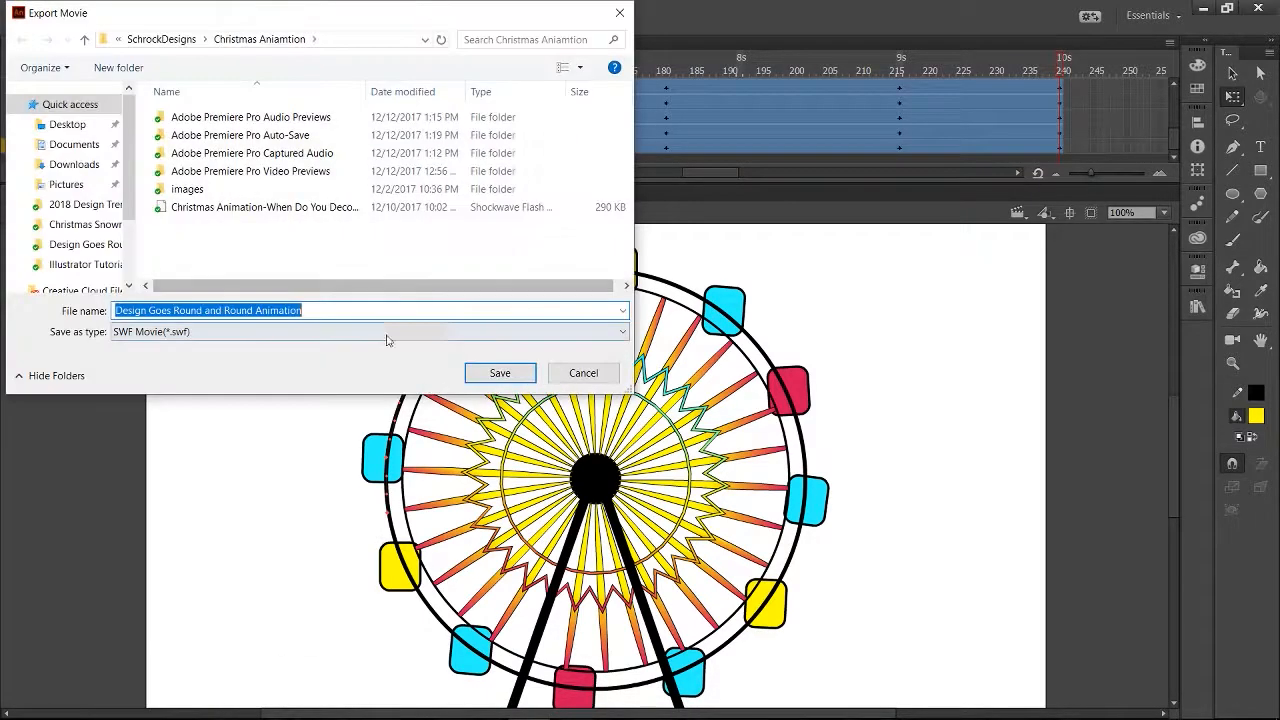
left_click(420, 331)
key("Escape")
key("Escape")
- Export the animation as a 1080 by 720 px video to the desktop, with conversion in Adobe Media Encoder
left_click(60, 16)
mouse_move(240, 257)
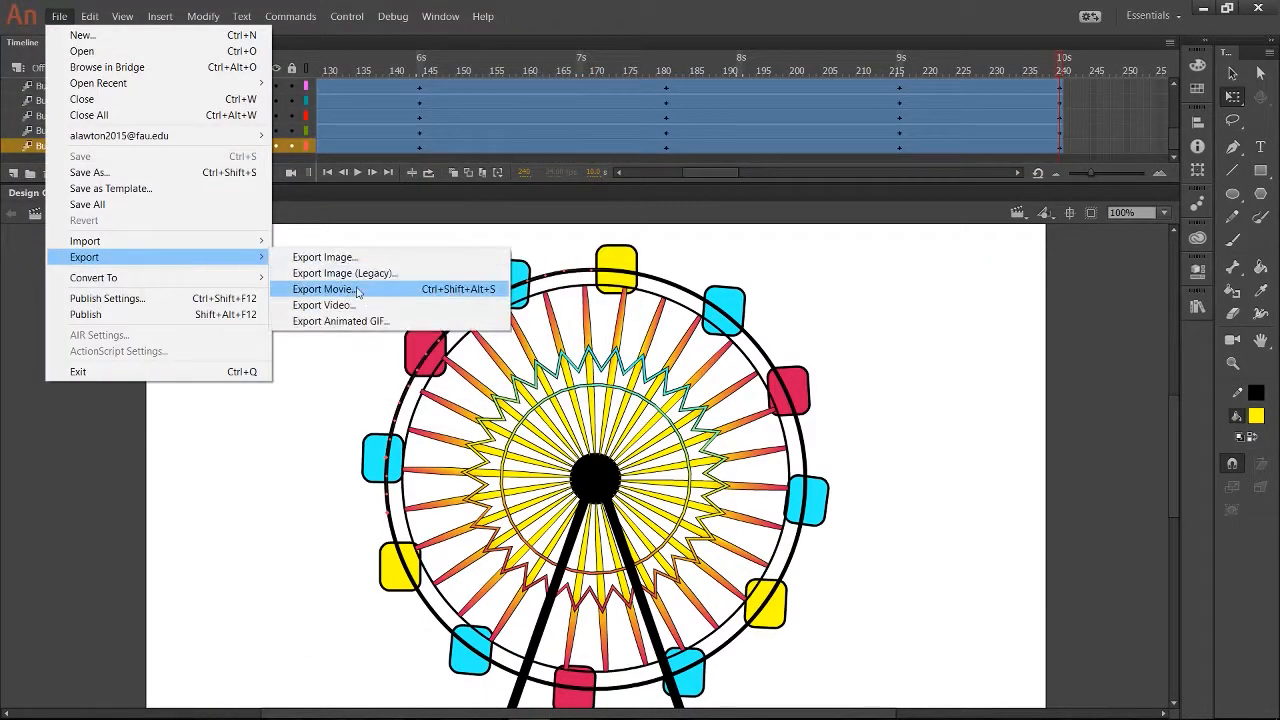
left_click(337, 303)
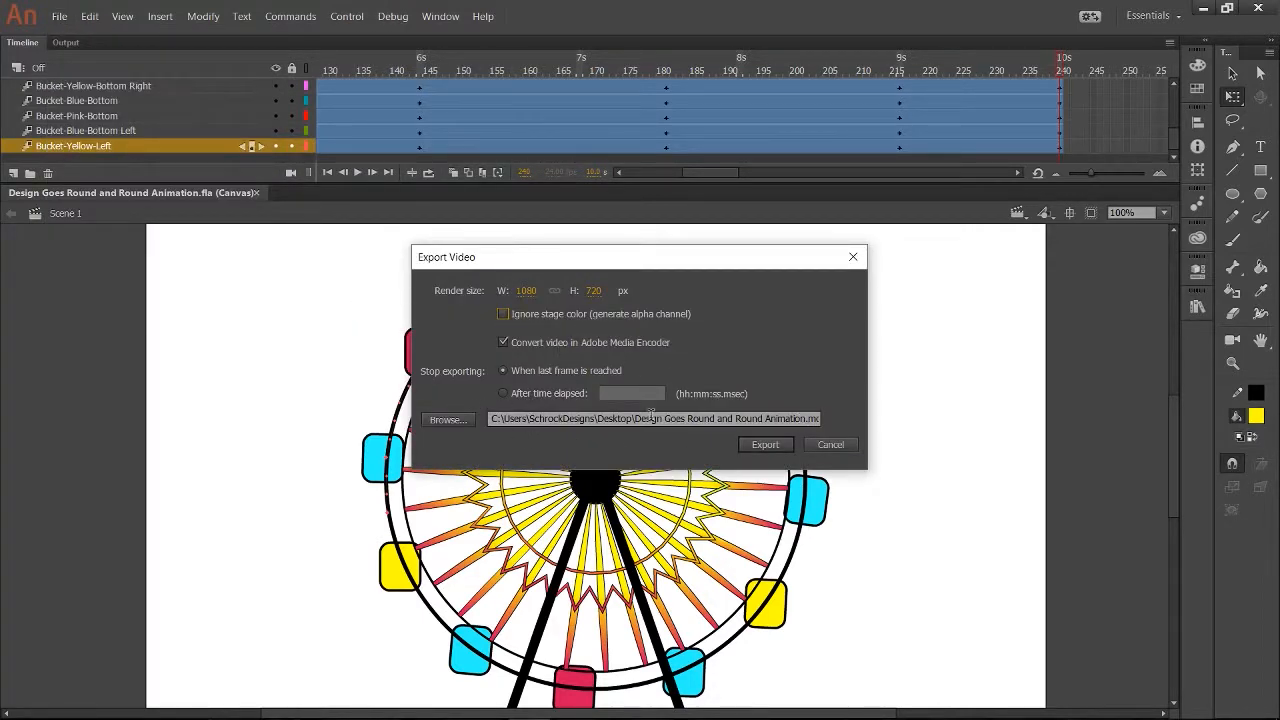
left_click(766, 446)
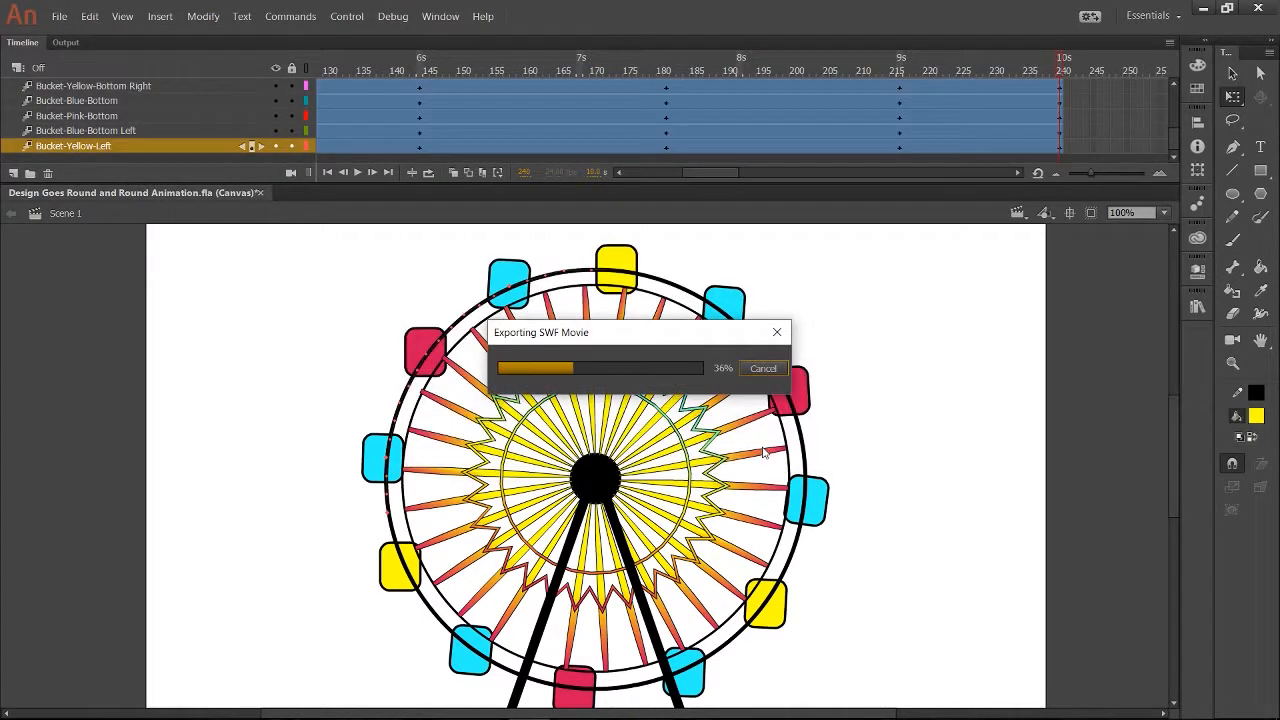
- Start another video export and choose the SchrockDesigns > YouTube > Animation Tutorials folder in Creative Cloud Files as its destination
left_click(58, 18)
mouse_move(191, 260)
left_click(330, 306)
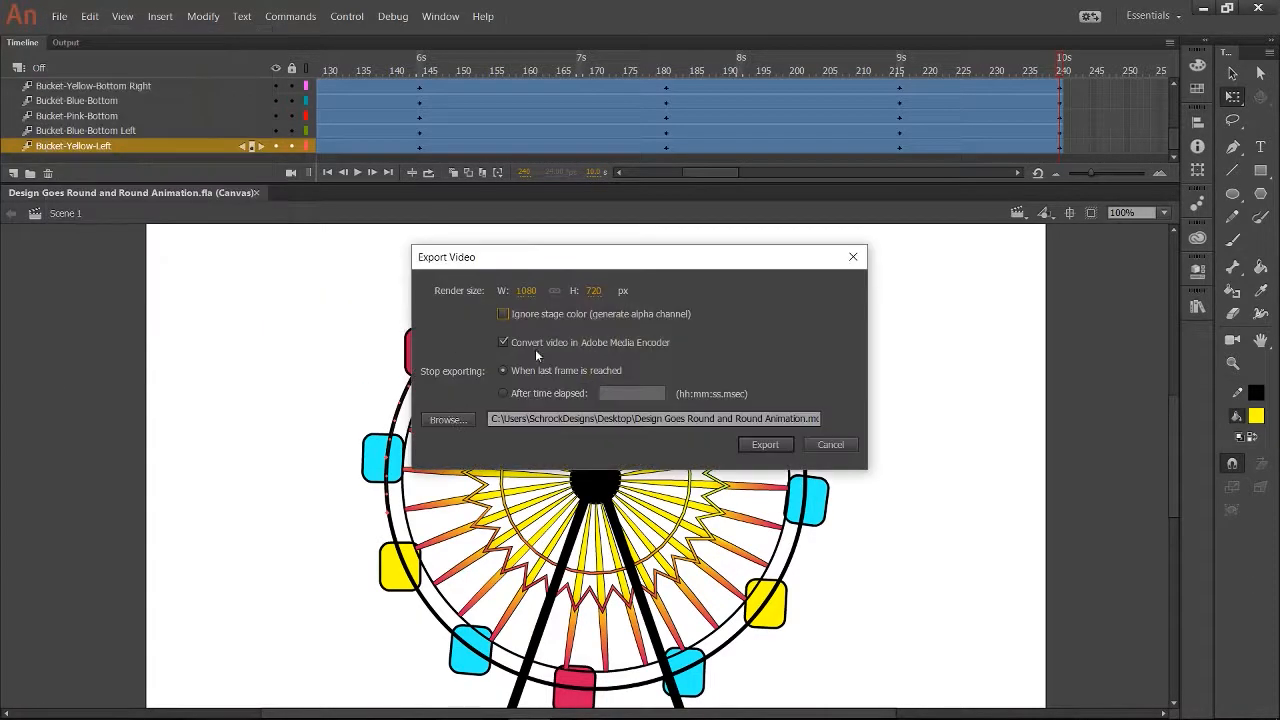
left_click(455, 421)
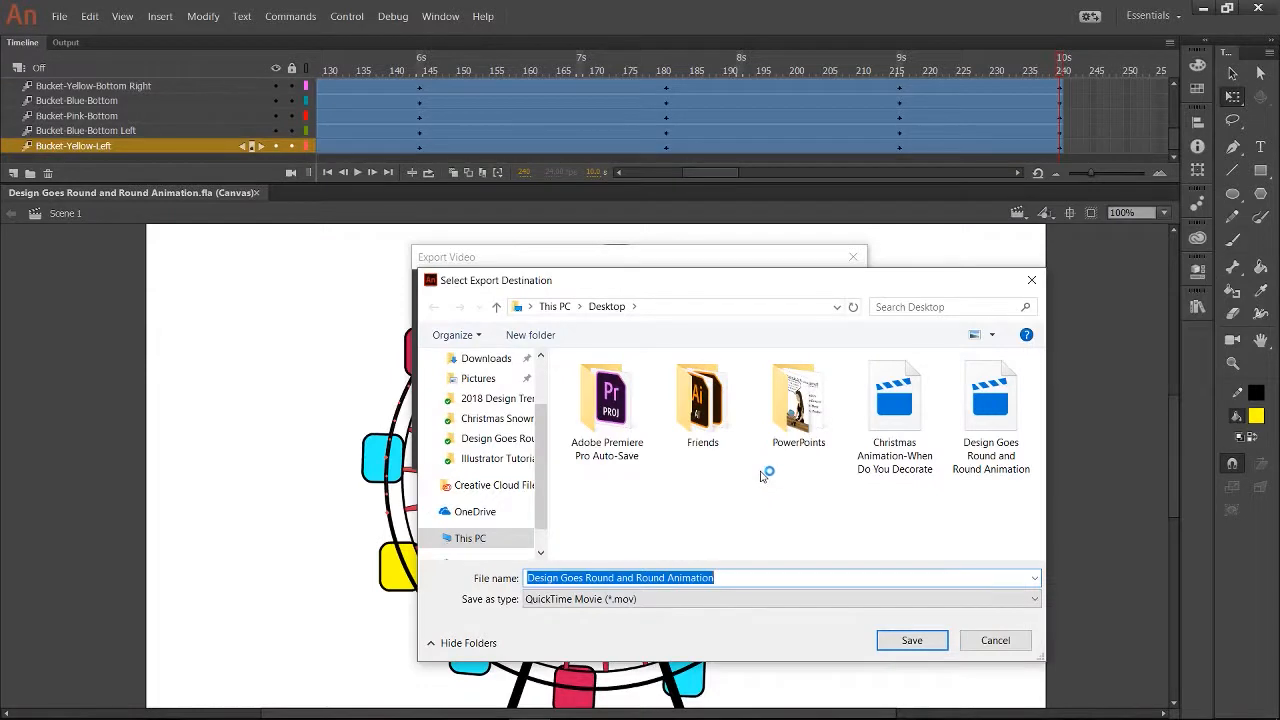
left_click(493, 487)
double_click(798, 400)
scroll(798, 450, "down", 2)
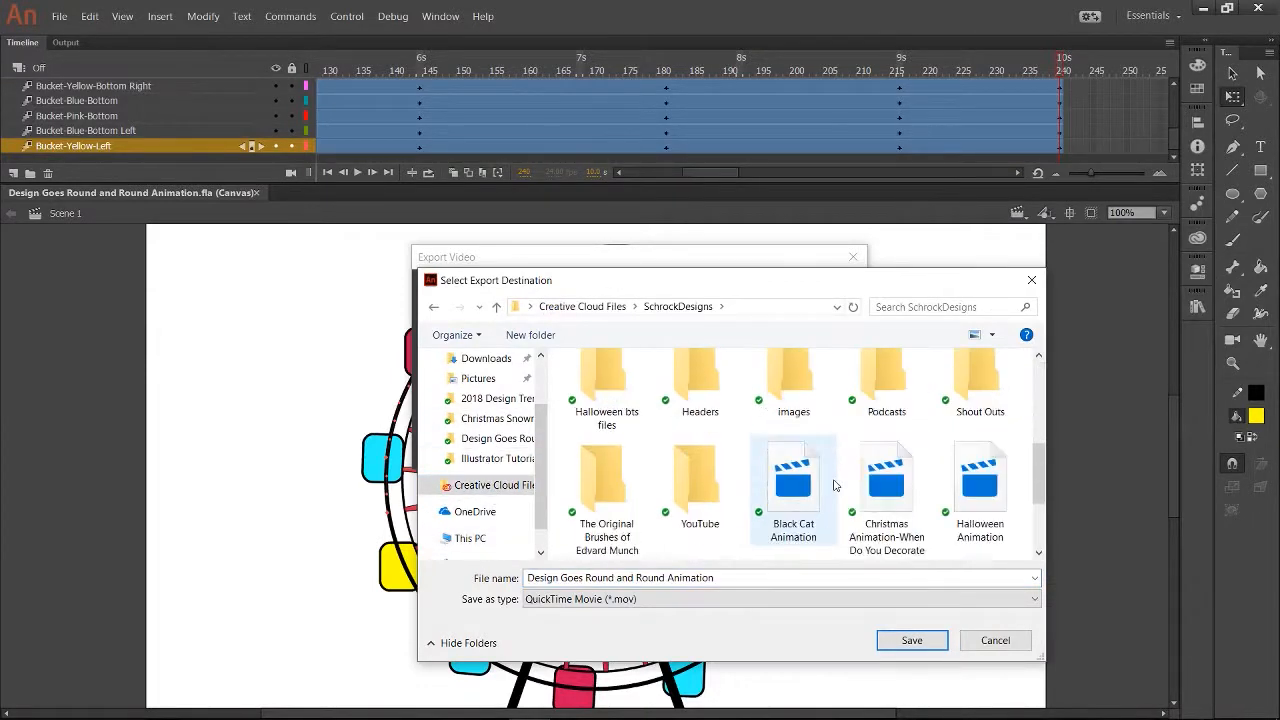
double_click(700, 484)
double_click(607, 405)
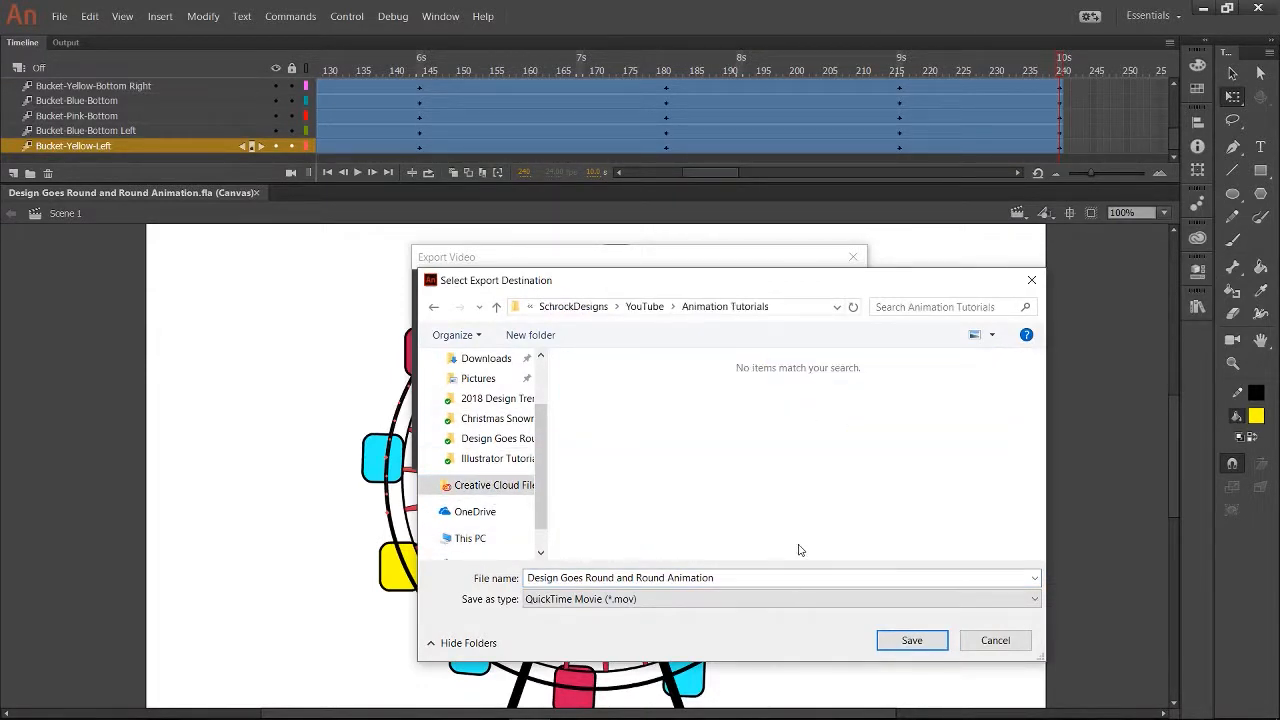
- Name the QuickTime movie "How to Animate A Simple Illustration Ferris Wheel" and export it
left_click(740, 577)
key("ctrl+a")
type("Ho")
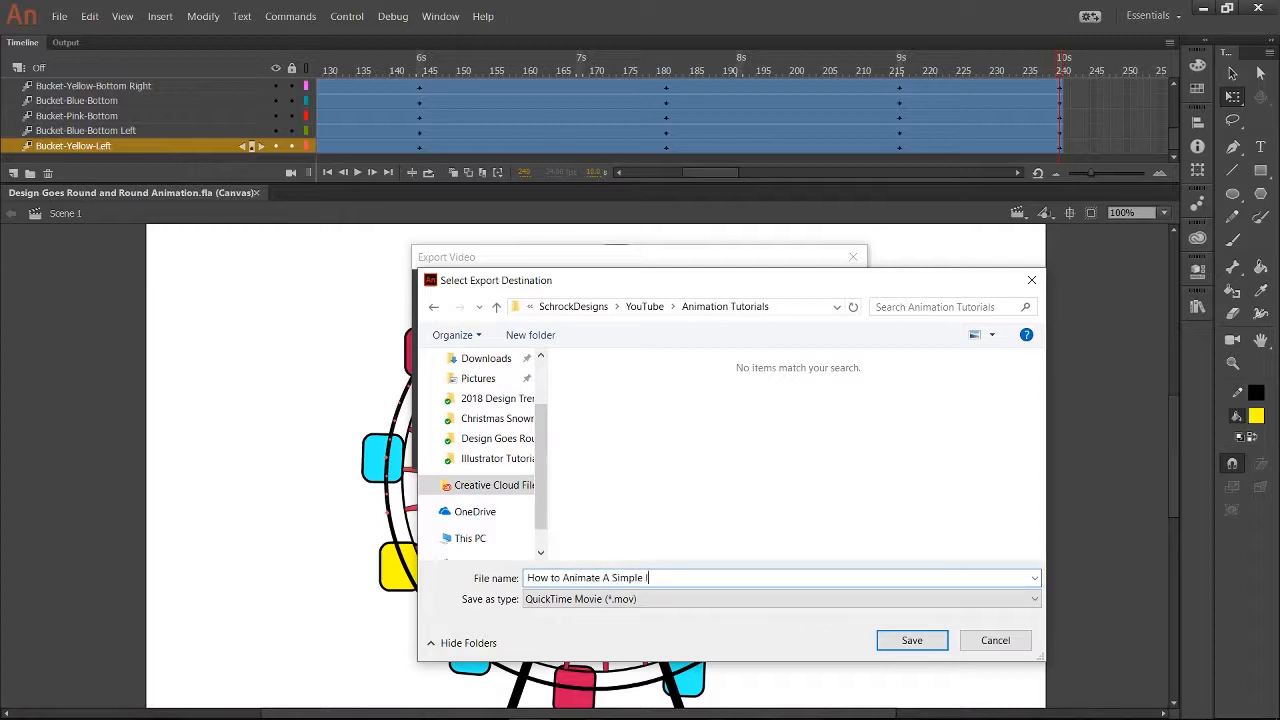
type("heel")
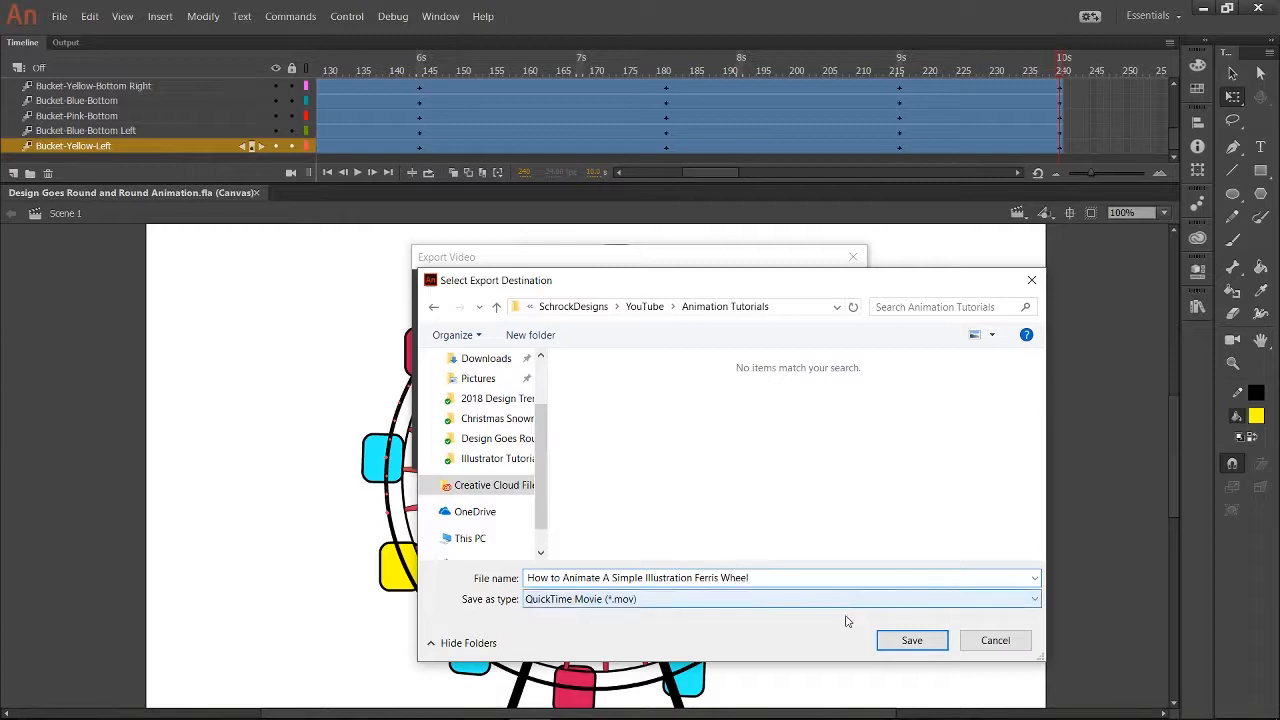
left_click(891, 640)
left_click(767, 446)
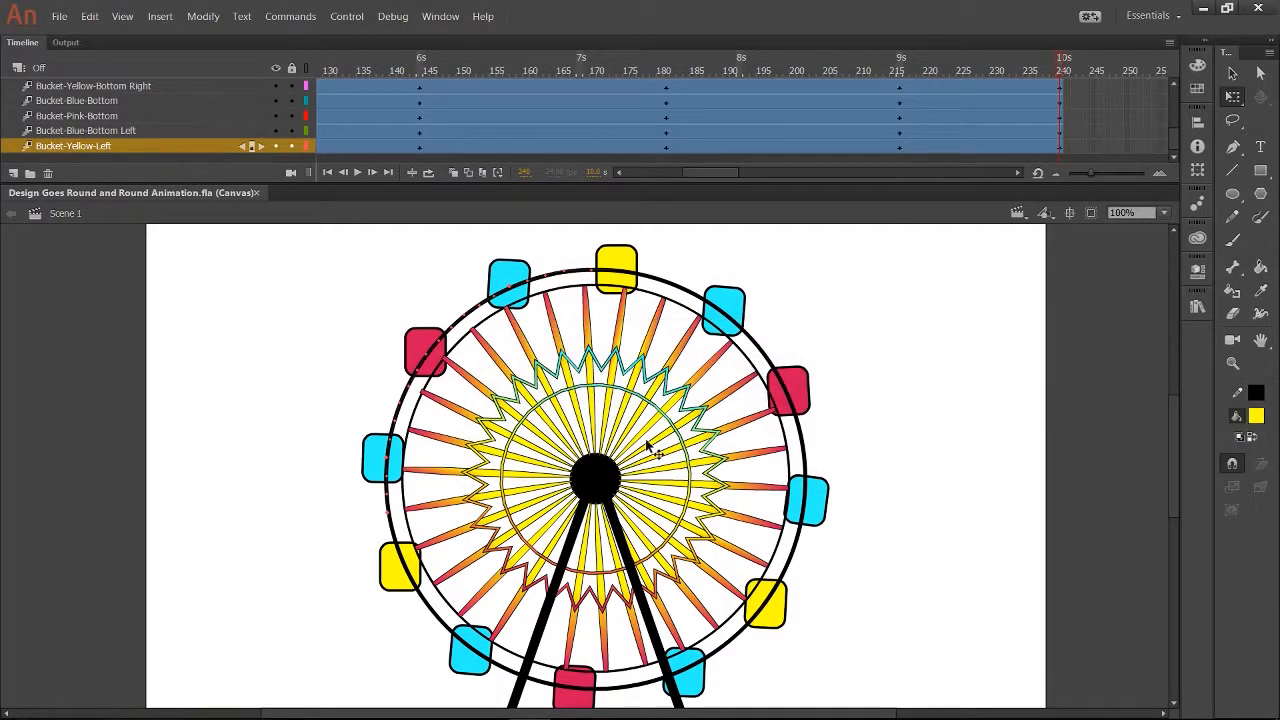
- Switch to Adobe Media Encoder, start encoding the queue and select the How to Animate A Simple Illustration Ferris Wheel.mov item
left_click(775, 705)
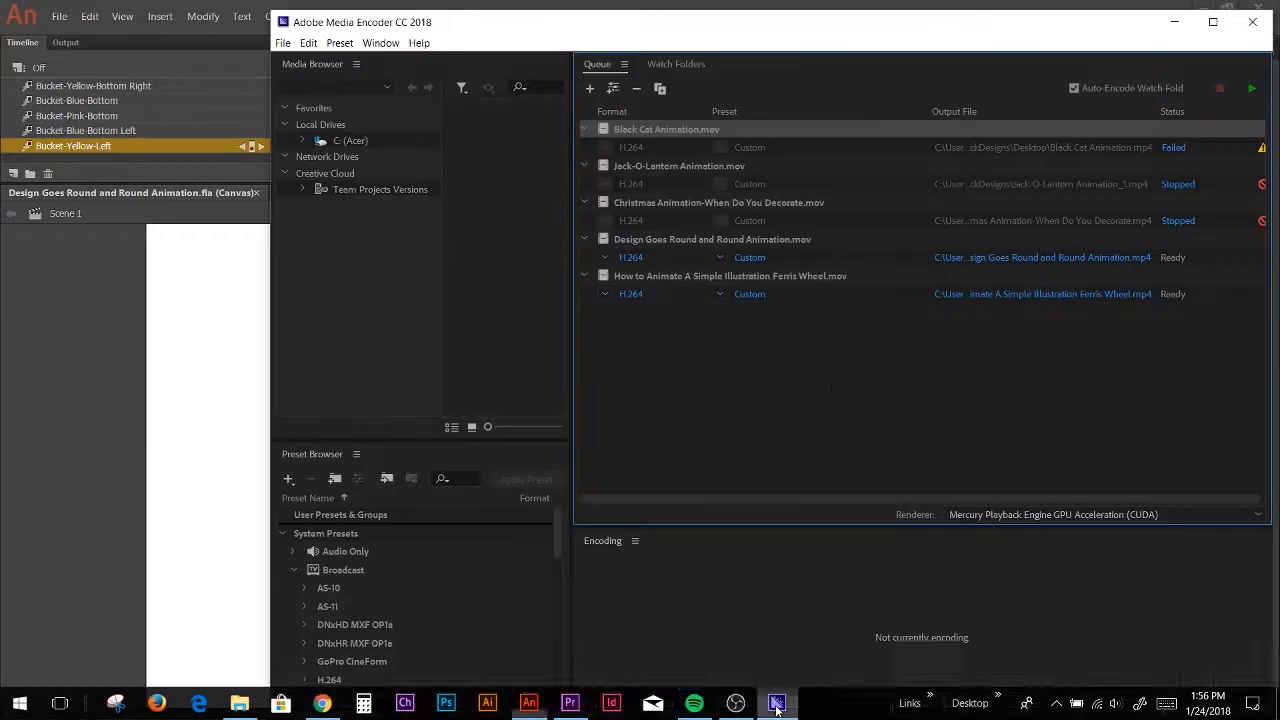
left_click(1251, 90)
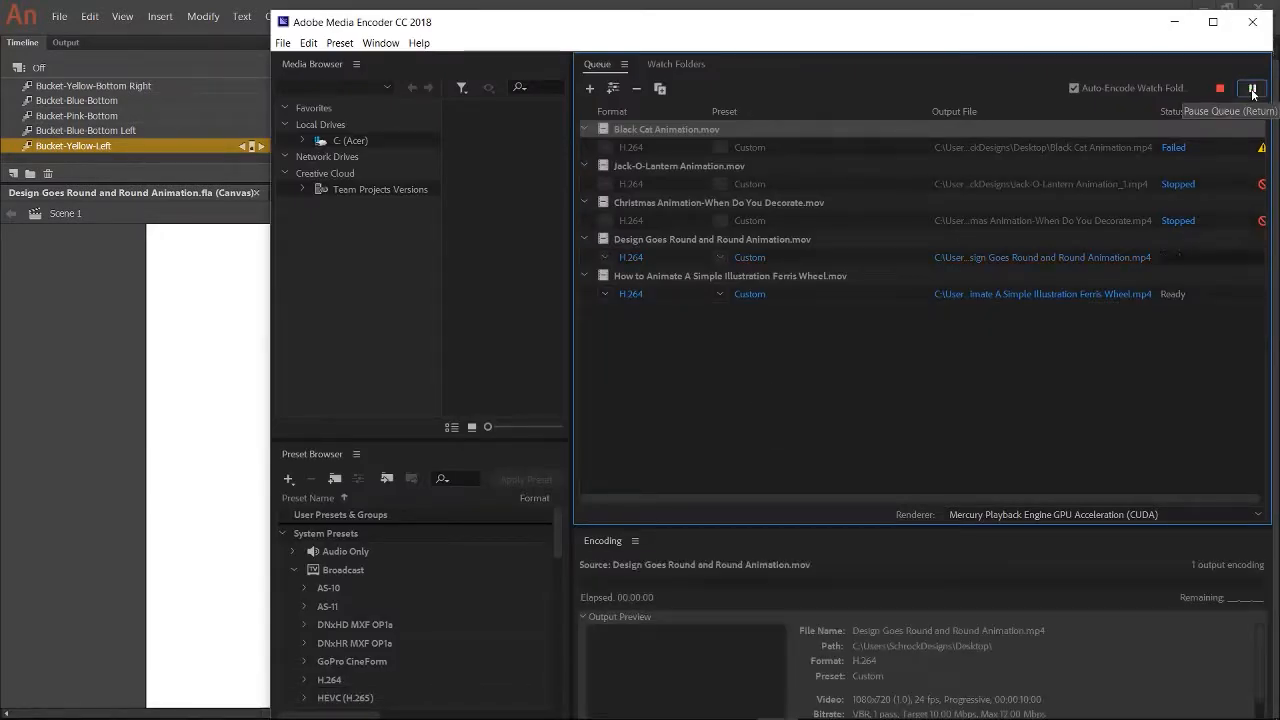
left_click(771, 280)
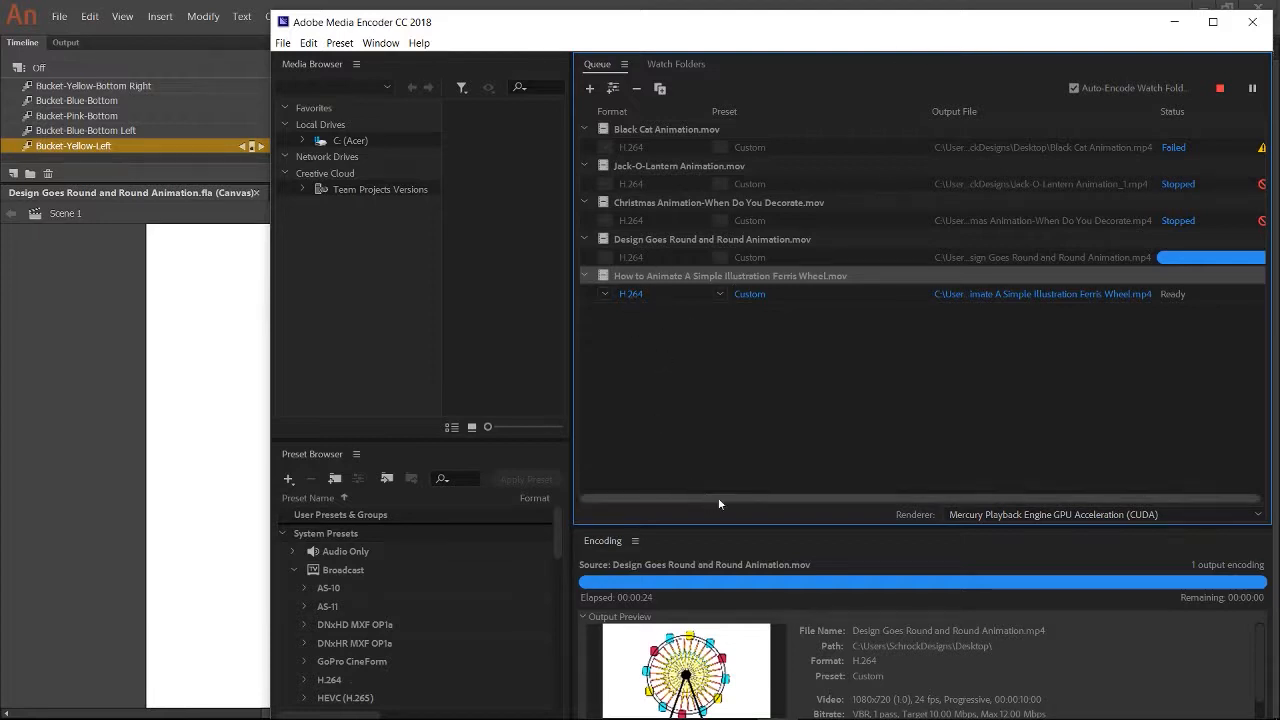
left_click_drag(718, 498, 752, 496)
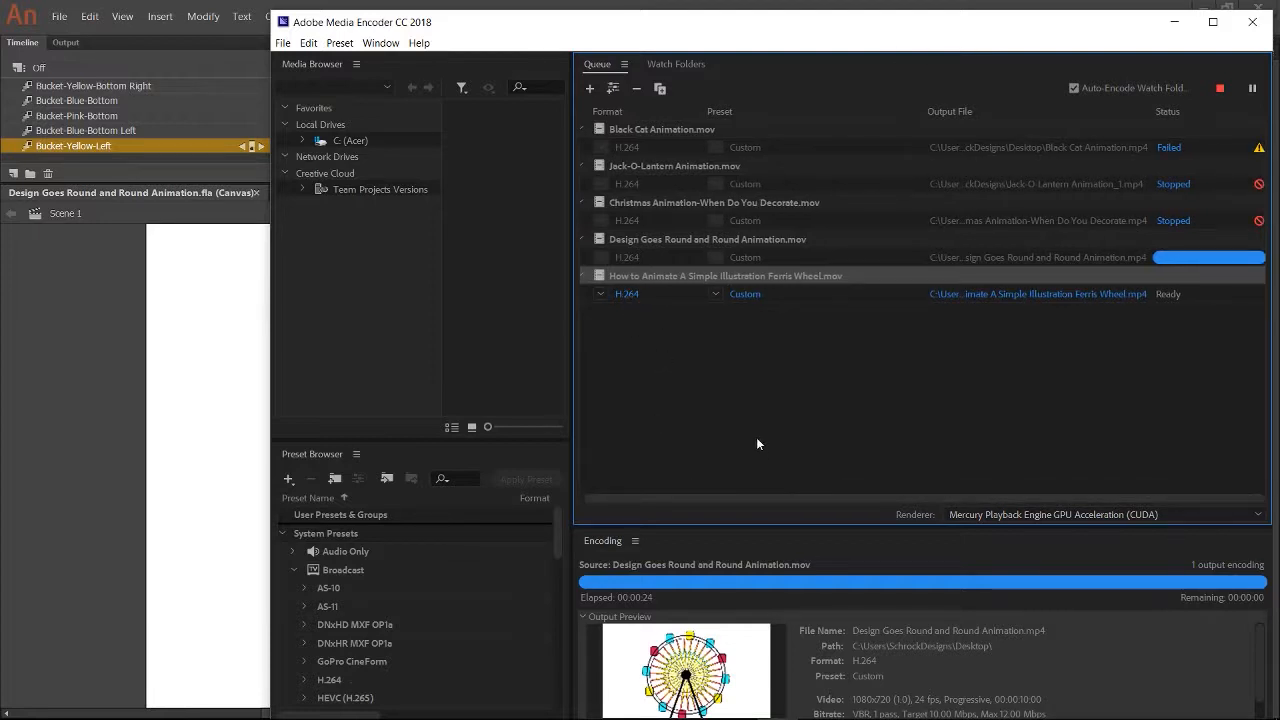